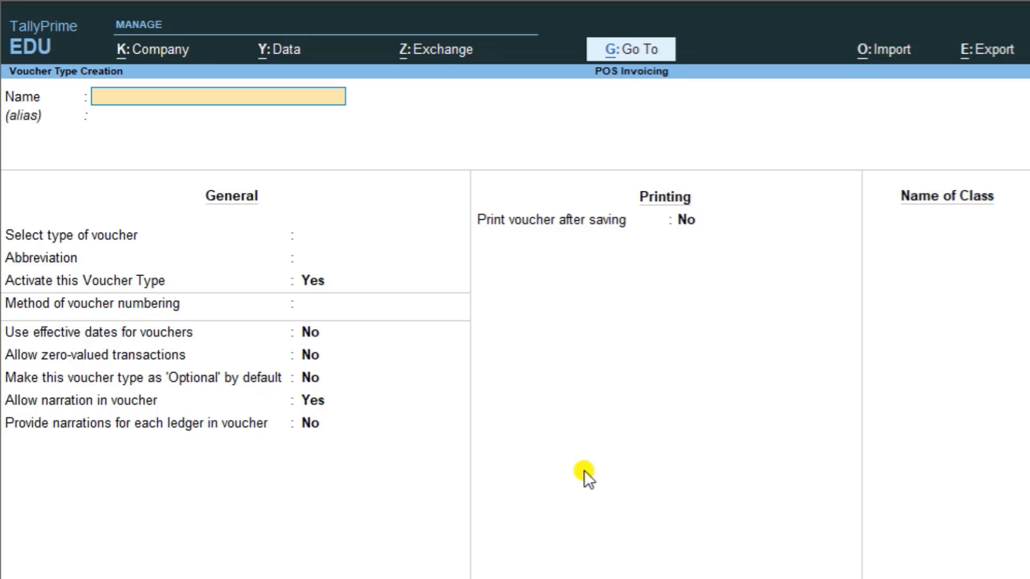
Step: Name the new voucher type POS INVOICE, of type Sales with abbreviation Sale
type("POS INVOICE")
key("Return")
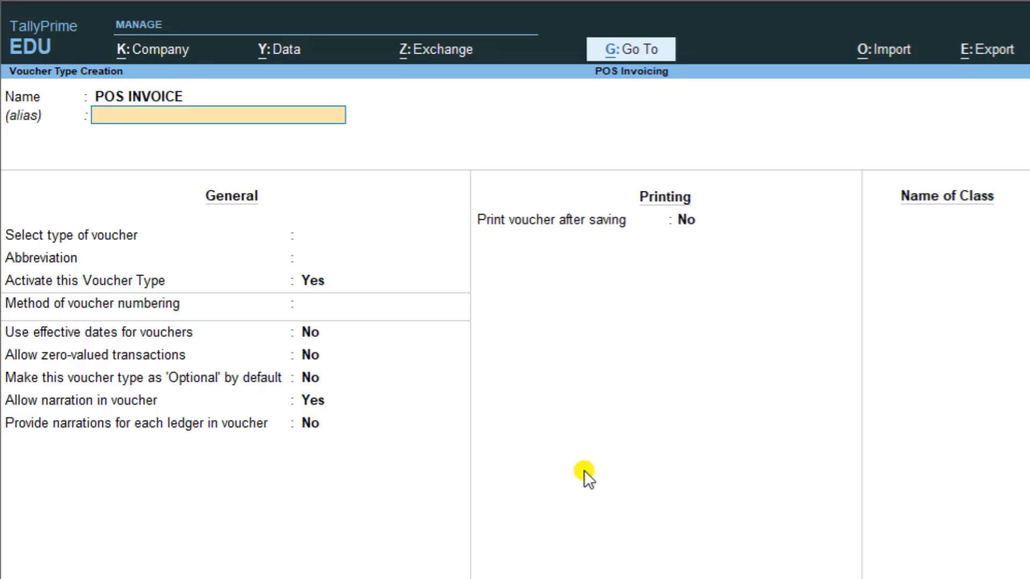
key("Return")
key("Return")
key("BackSpace")
type("S")
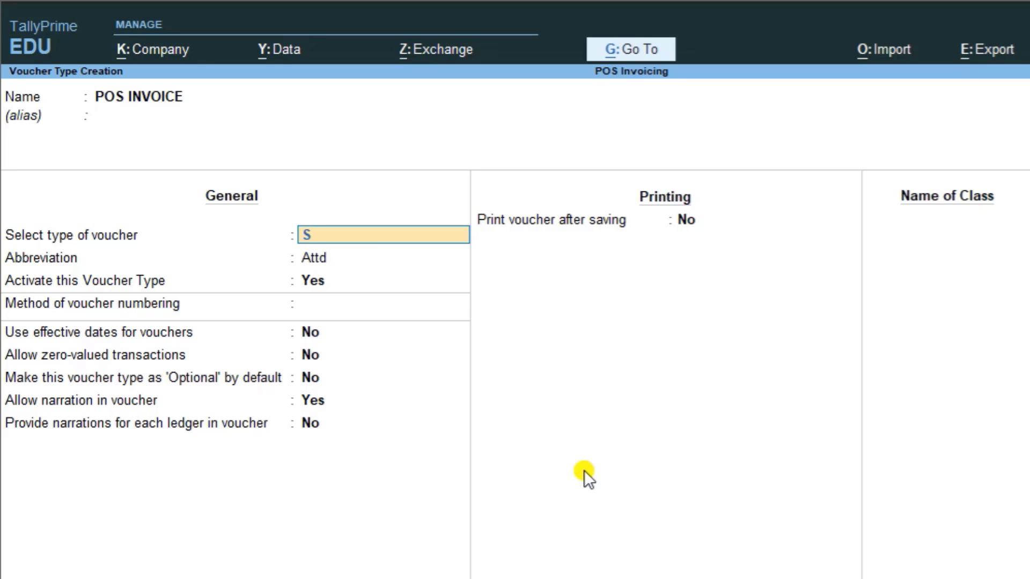
key("Return")
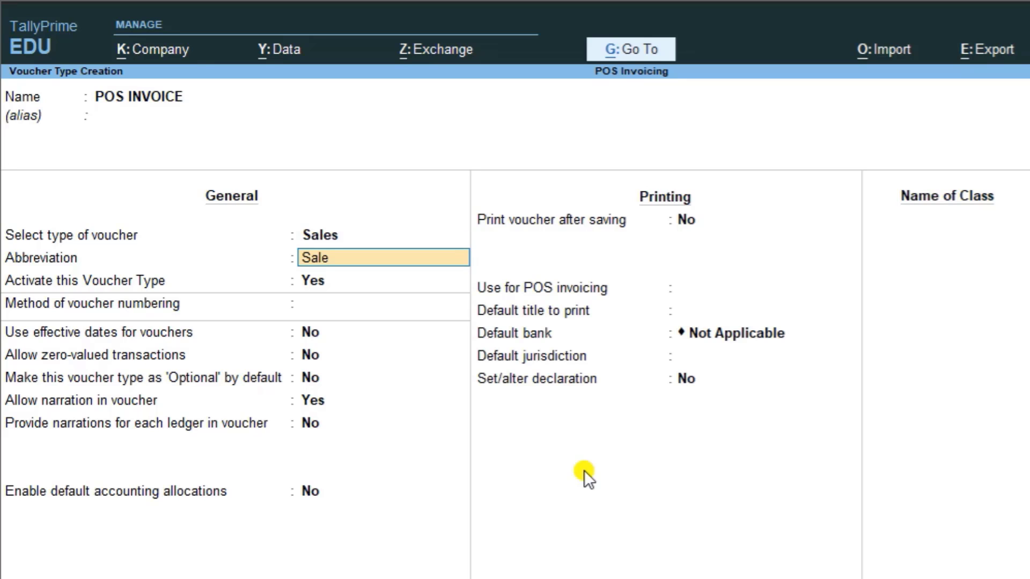
key("Return")
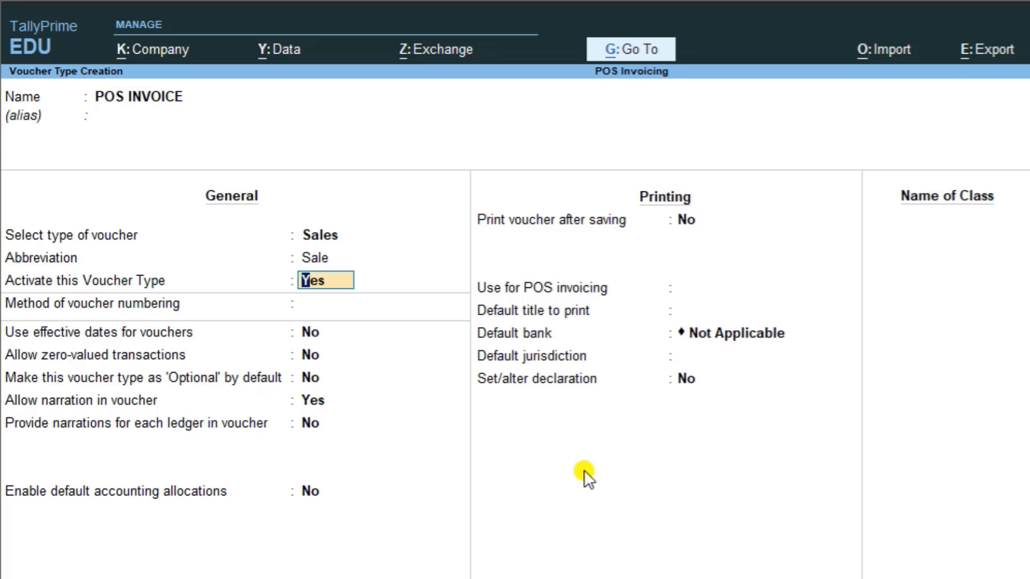
Step: Use Automatic numbering with advanced configuration off, and keep narration allowed in vouchers
key("Return")
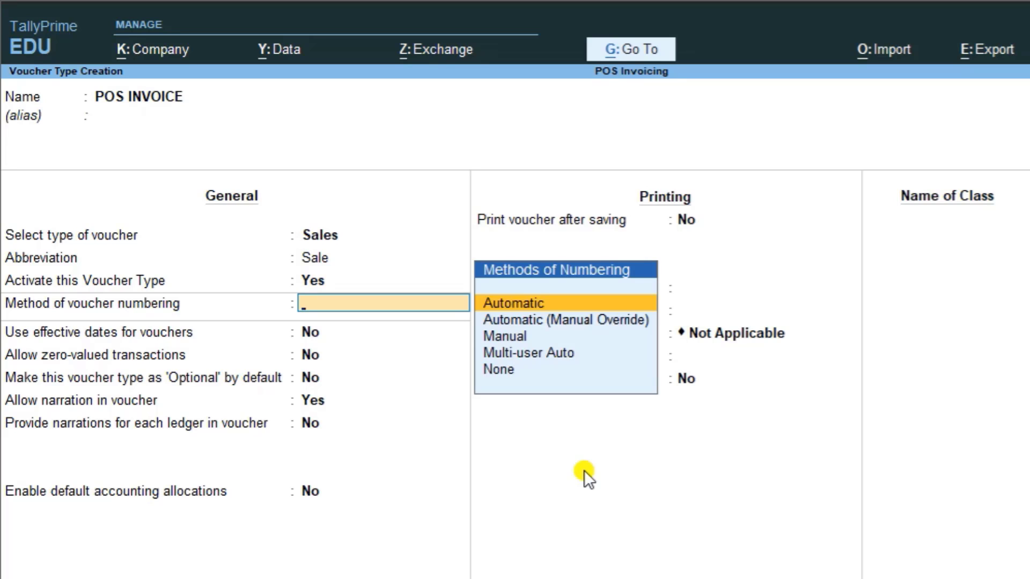
key("Return")
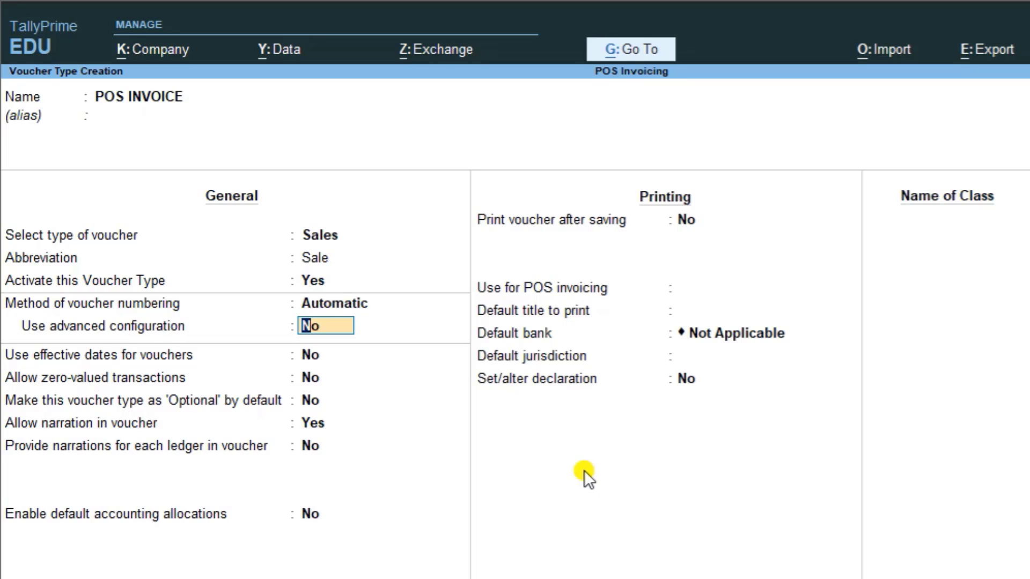
key("Return")
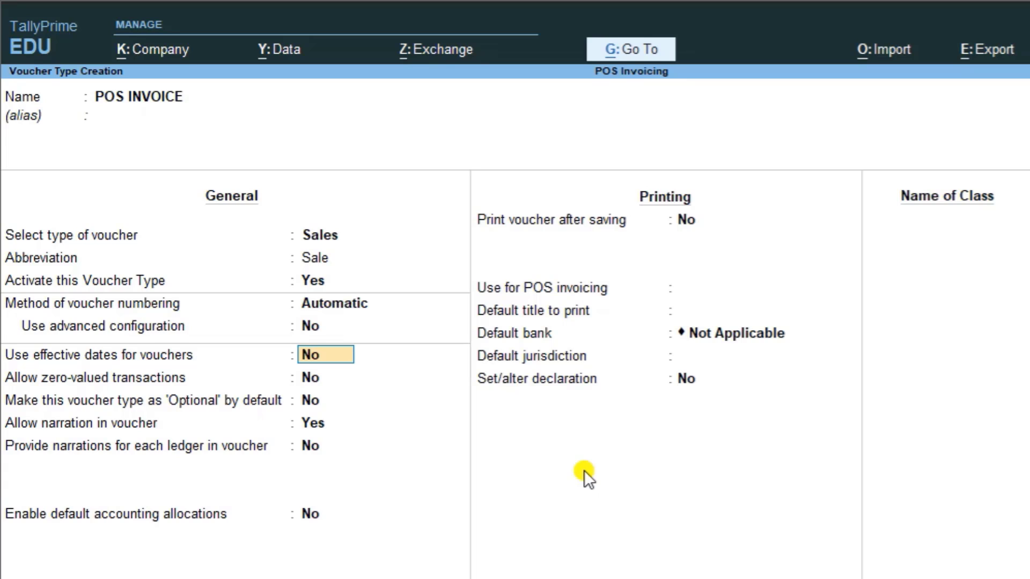
key("Return")
key("Return")
key("Return")
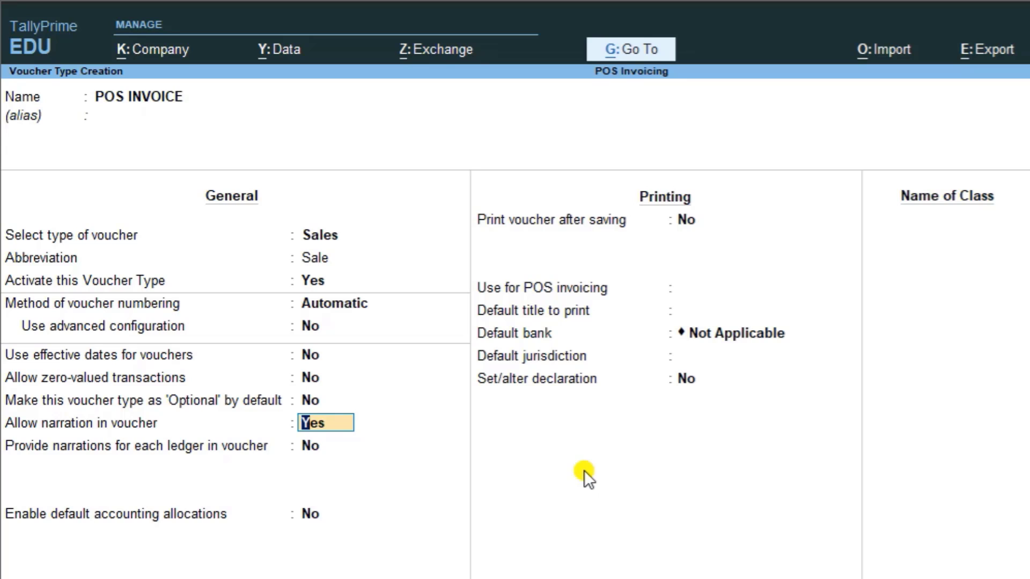
key("Return")
key("Return")
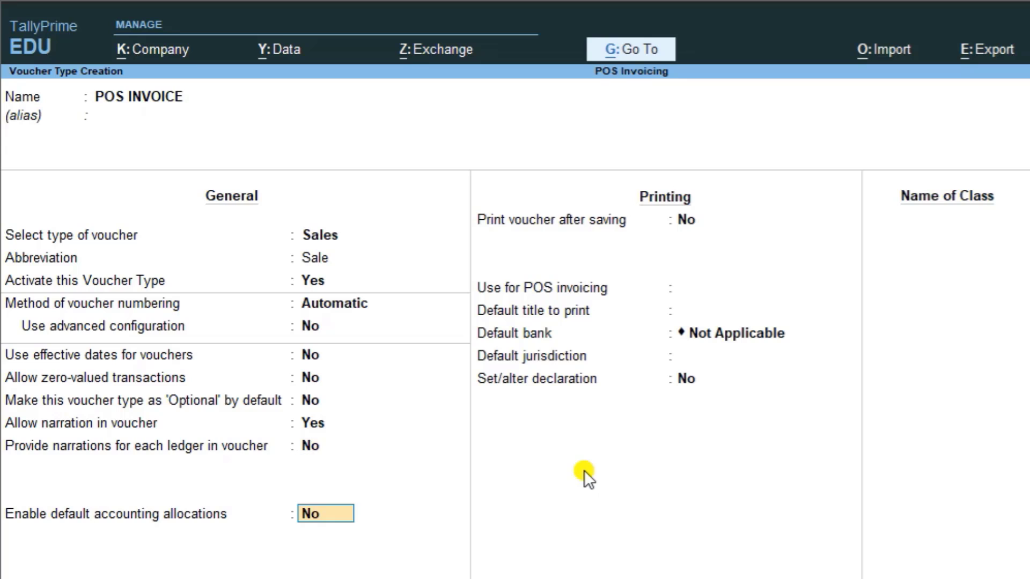
key("Return")
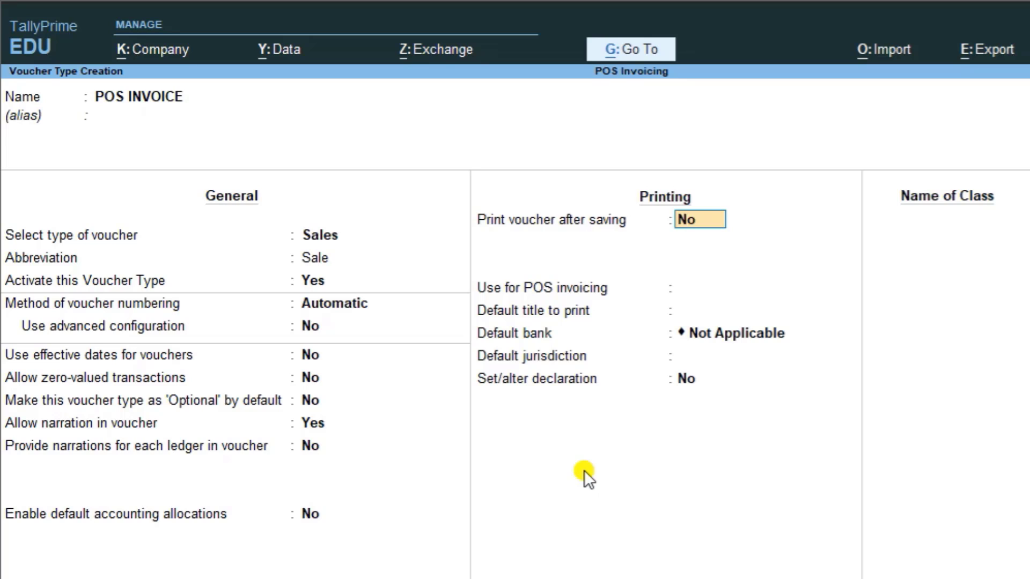
Step: Set Print voucher after saving and Use for POS invoicing to Yes
type("y")
key("Return")
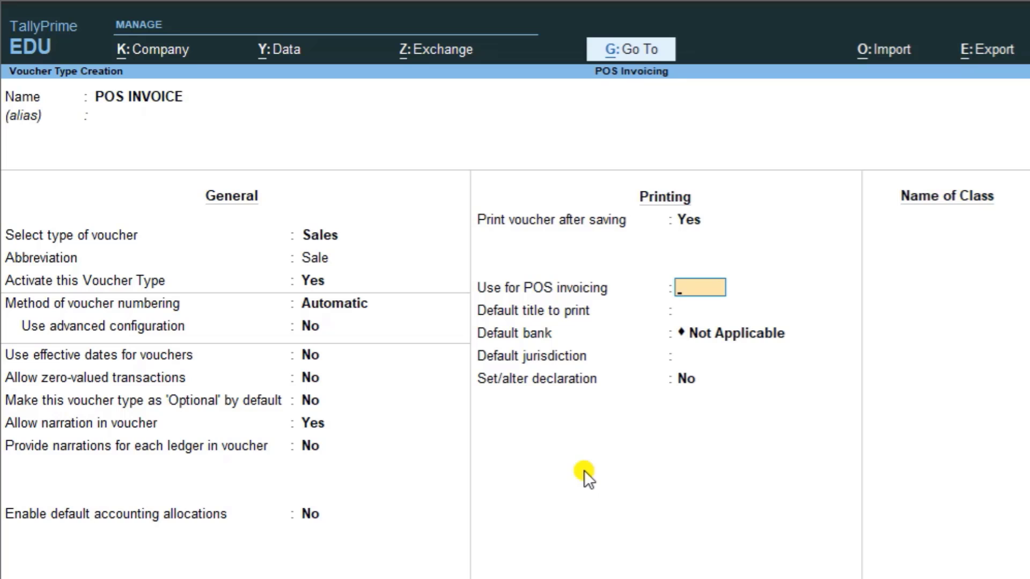
type("y")
key("Return")
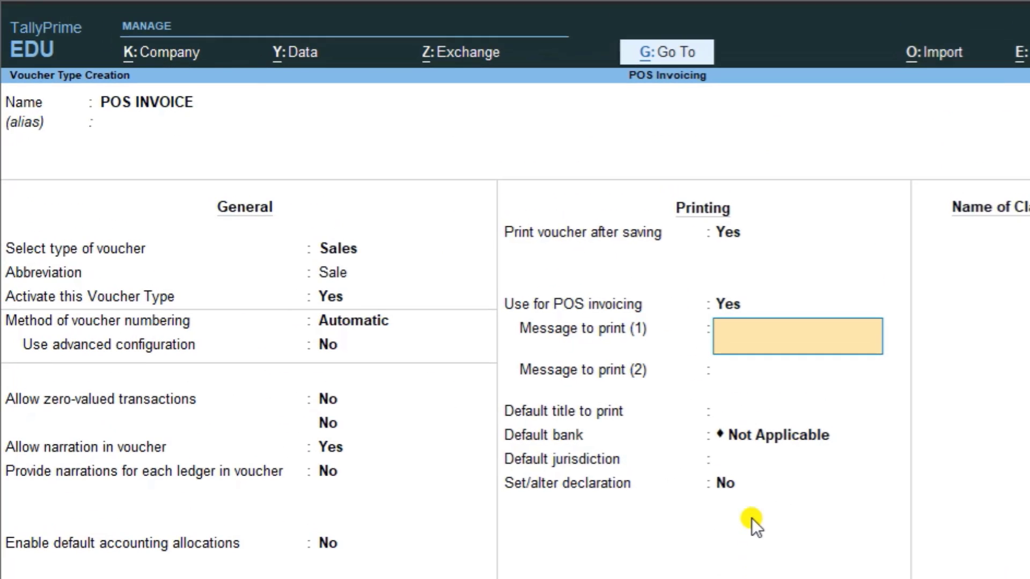
Step: Enter the POS print messages 'Thank You' and 'Visit Again'
type("tH")
key("BackSpace")
key("BackSpace")
type("Thank")
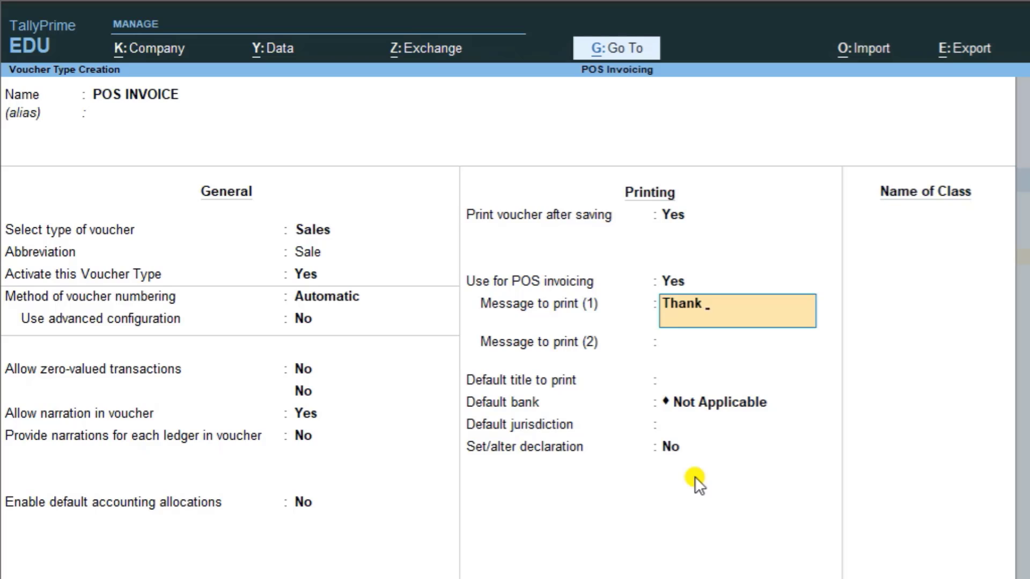
type(" You")
key("Return")
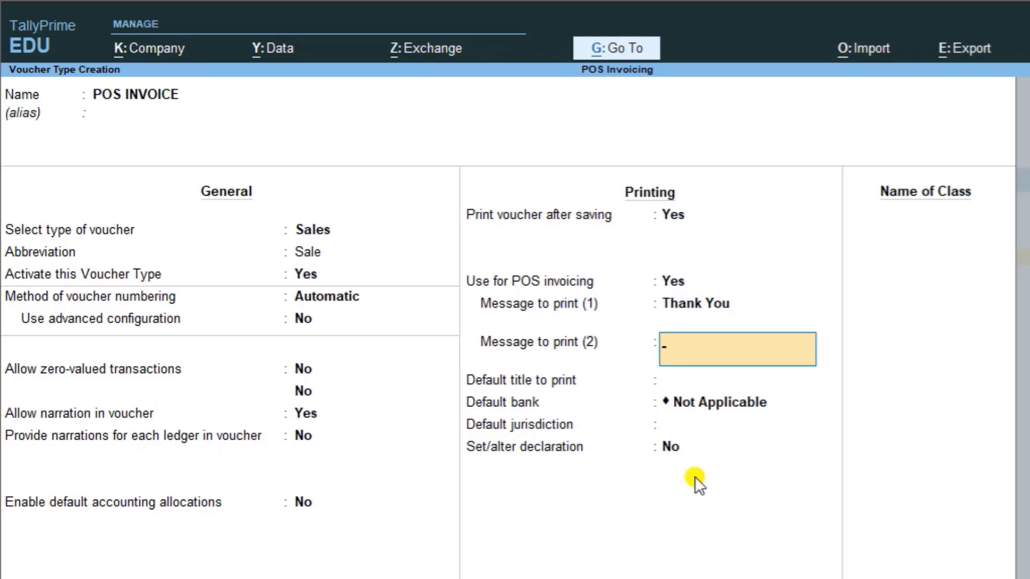
type("Visit Again")
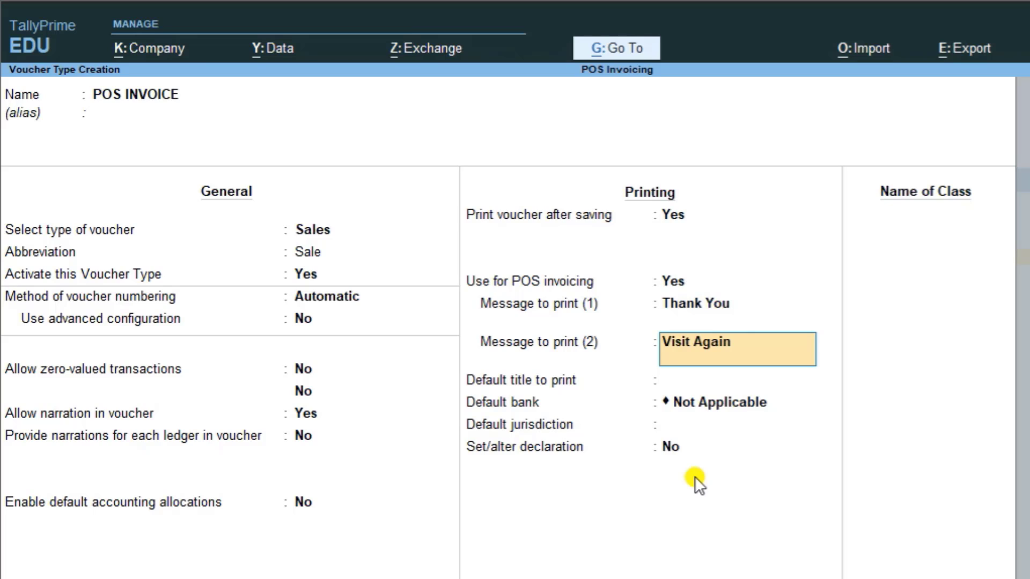
key("Return")
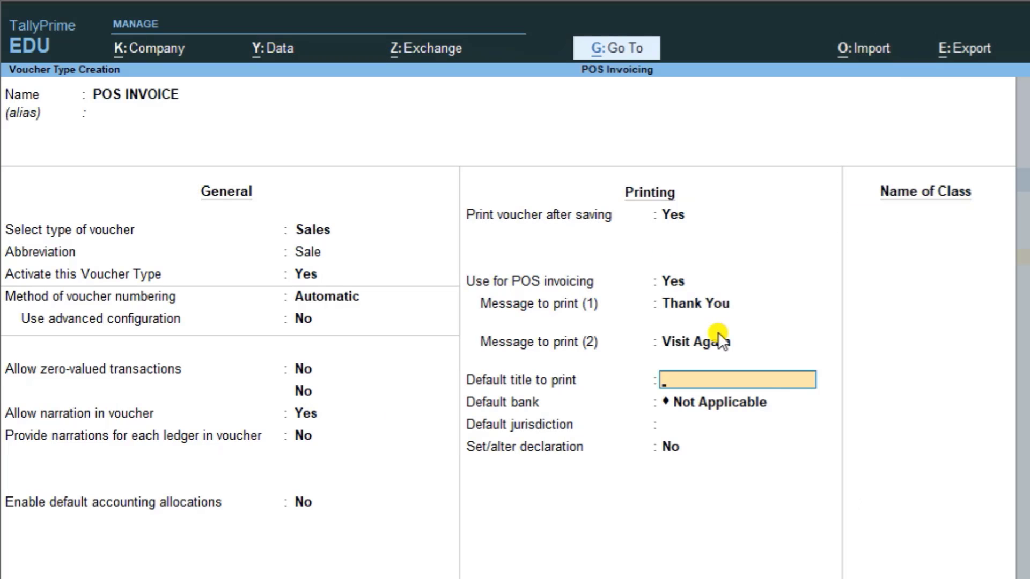
Step: Set the print title to 'Cash Memo', keeping Not Applicable bank and blank jurisdiction
type("Cash Memo")
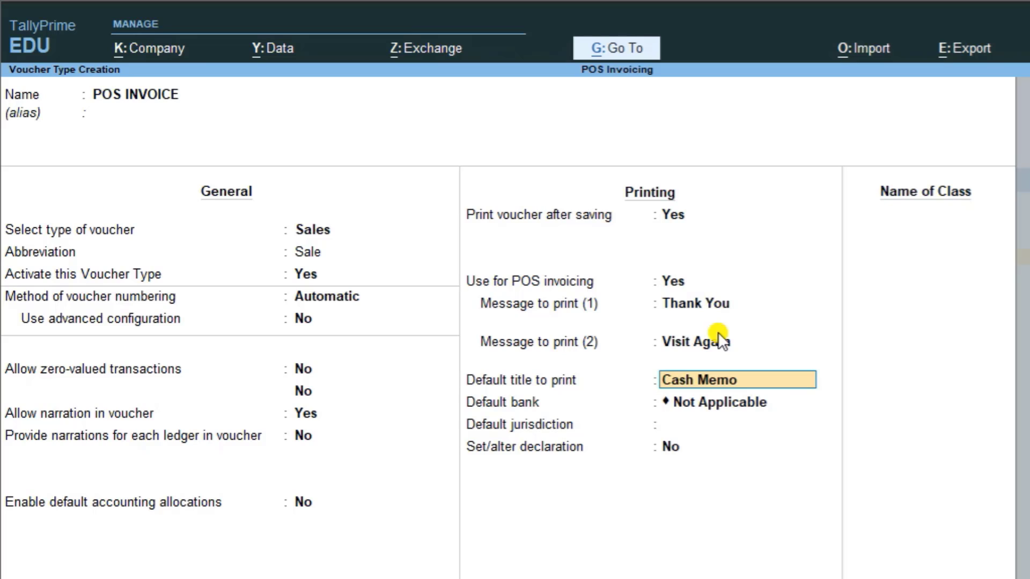
key("Return")
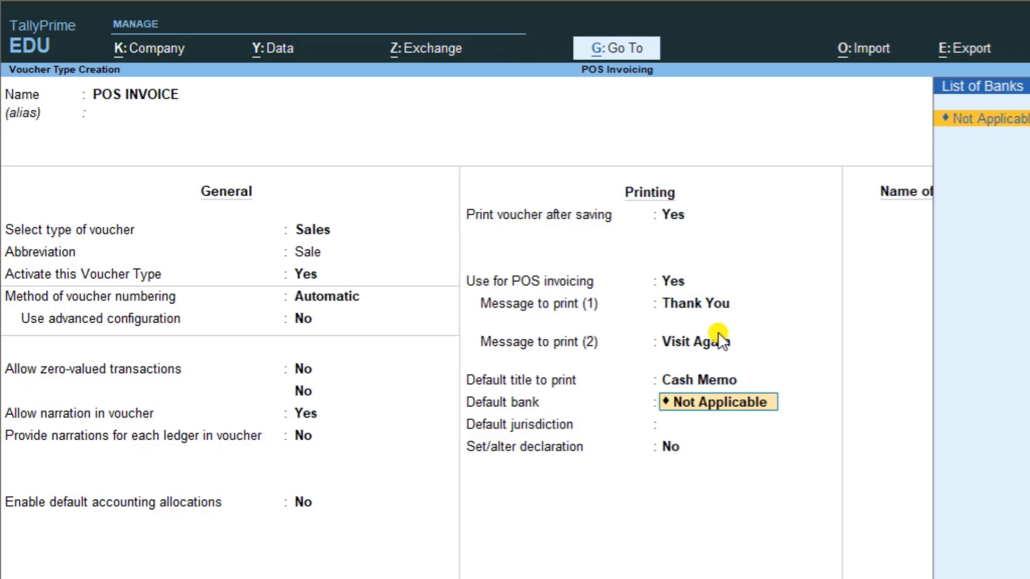
key("Return")
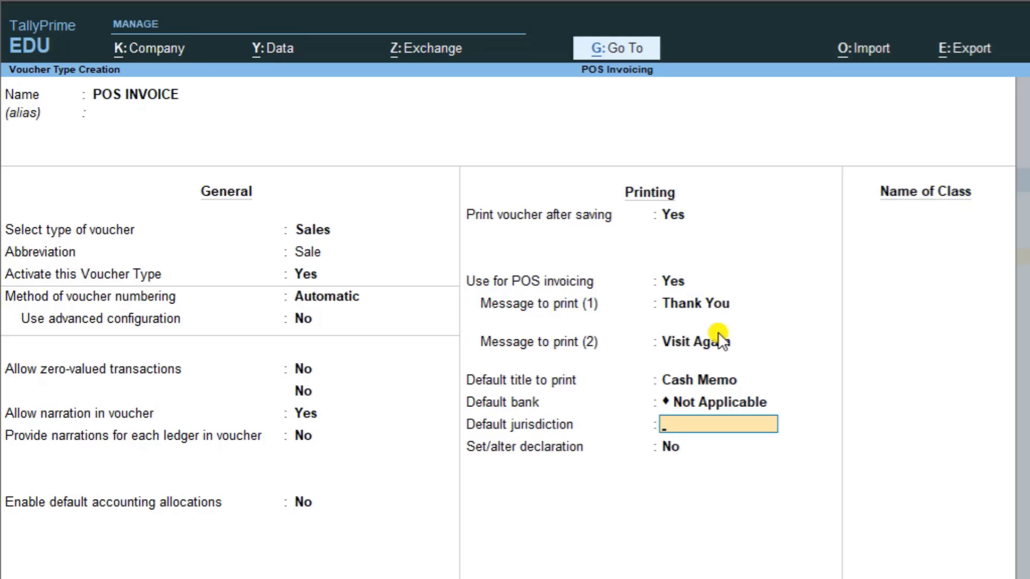
key("Return")
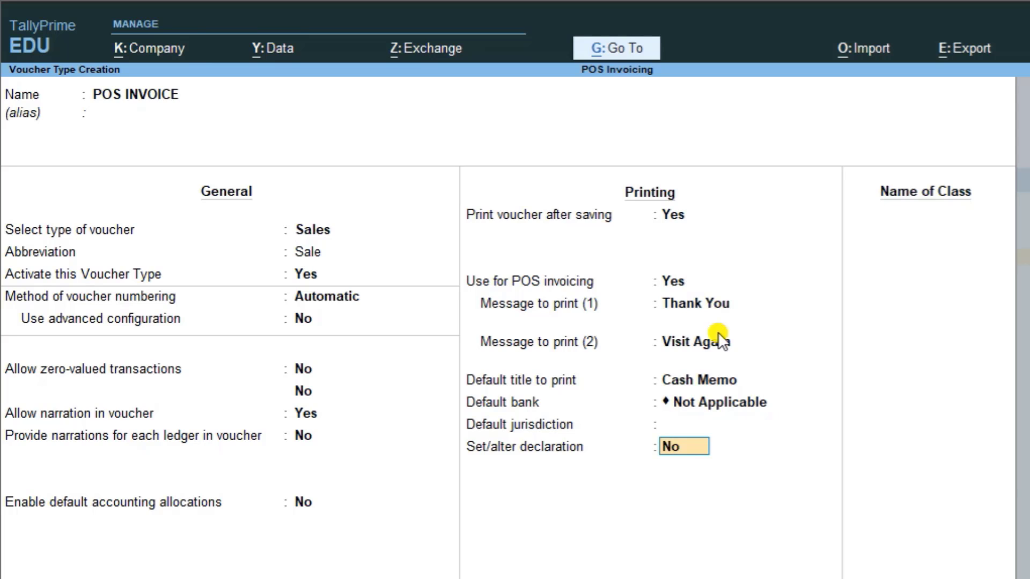
Step: Turn on Set/alter declaration and accept the declaration text unchanged
type("y")
key("Return")
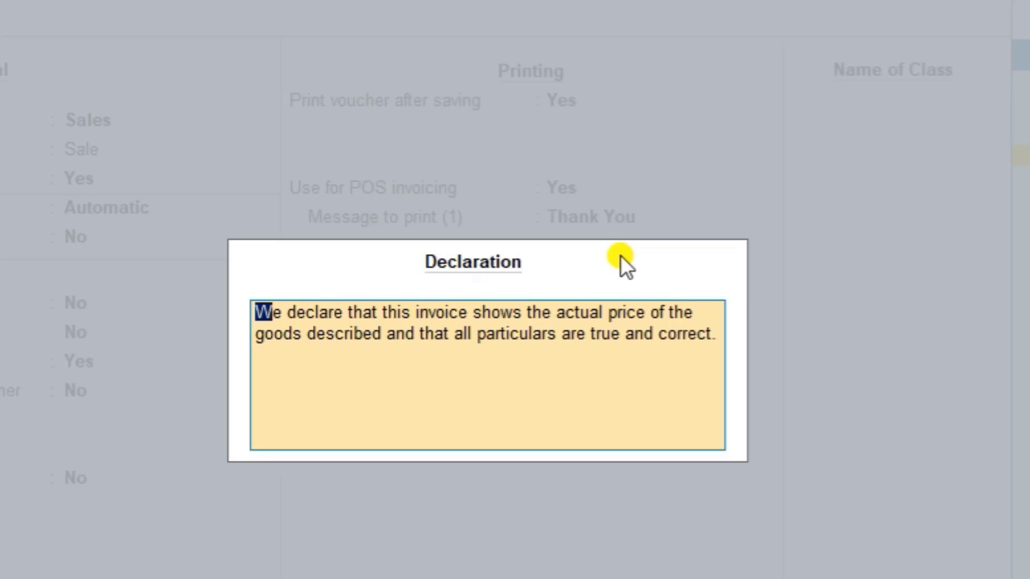
key("ctrl+a")
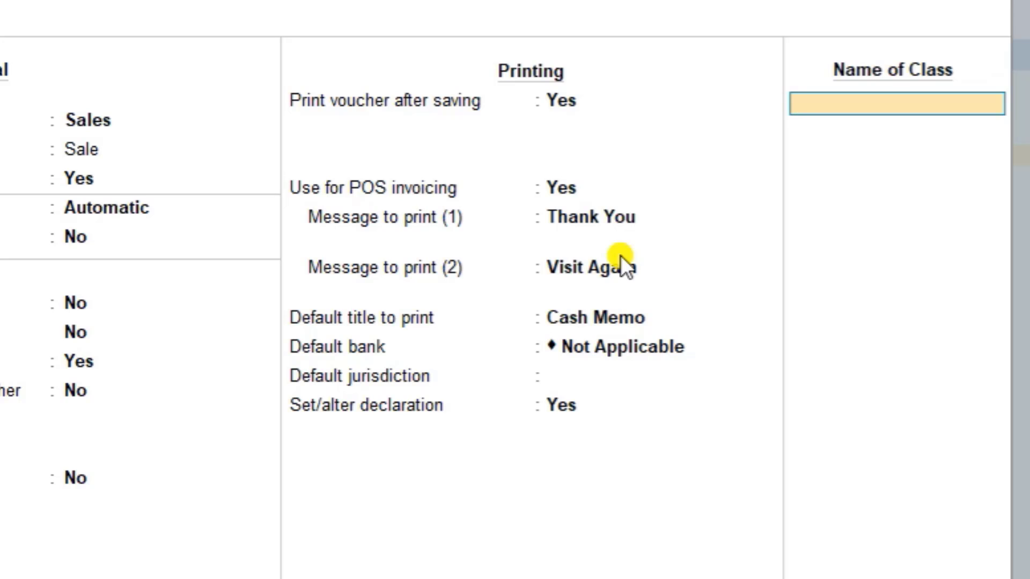
Step: Add a voucher class named 'Pos Class'
type("Pos i")
key("BackSpace")
type("Cla")
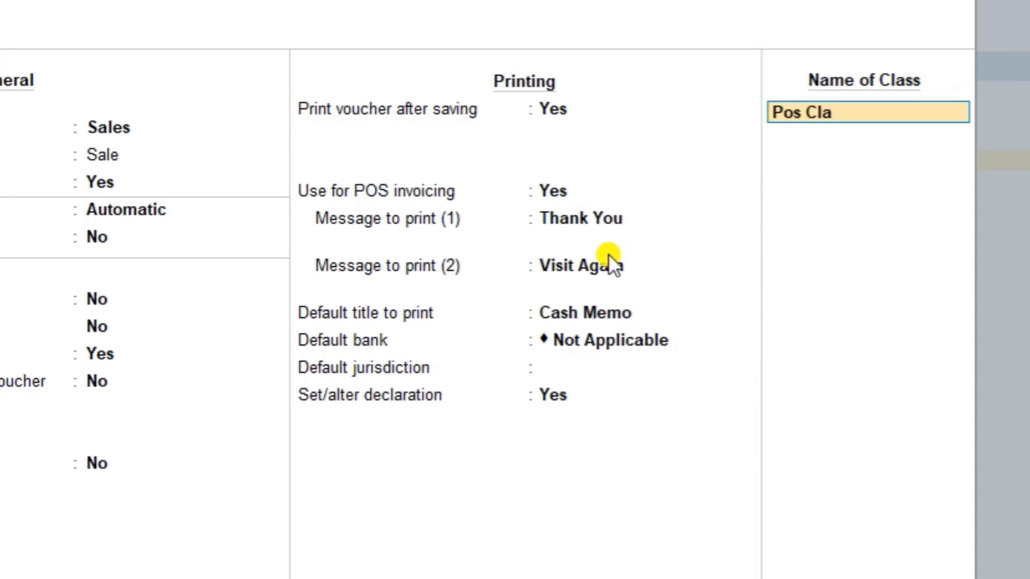
type("ss")
key("Return")
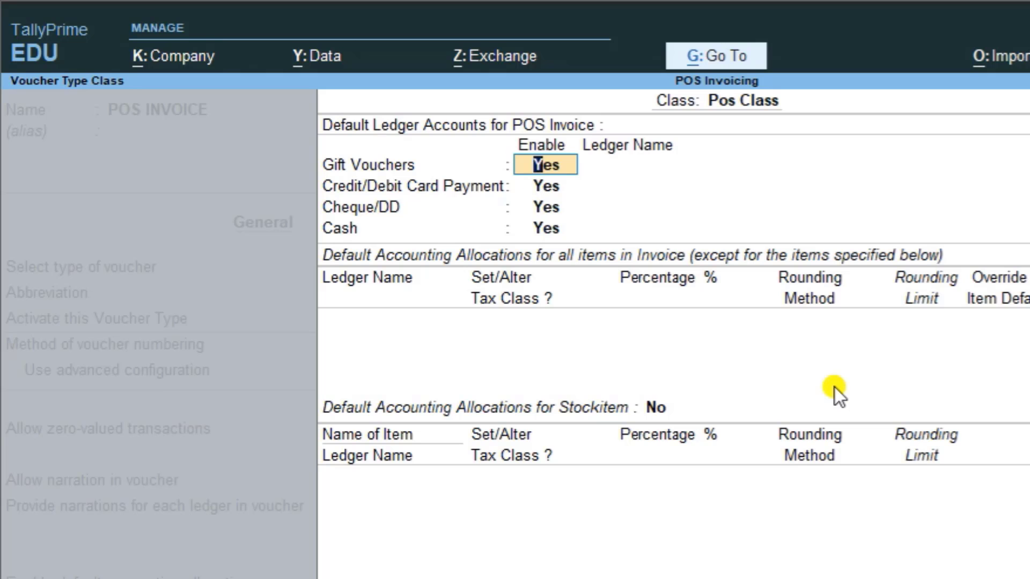
Step: Keep Gift Vouchers enabled and bring up its ledger account list
key("Return")
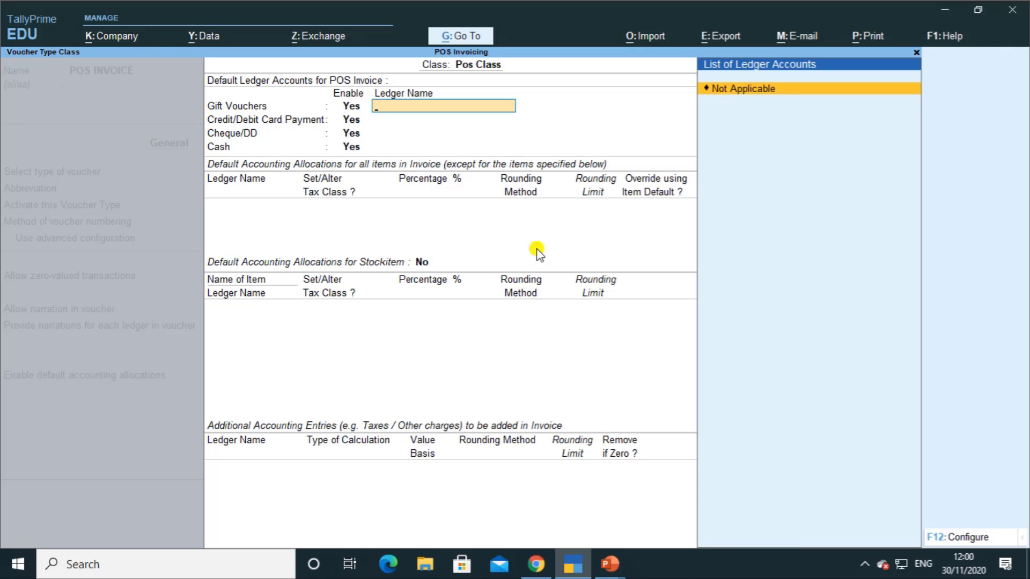
Step: Create a Sundry Debtors ledger 'Duke New Year Voucher' as the gift-voucher ledger
key("alt+c")
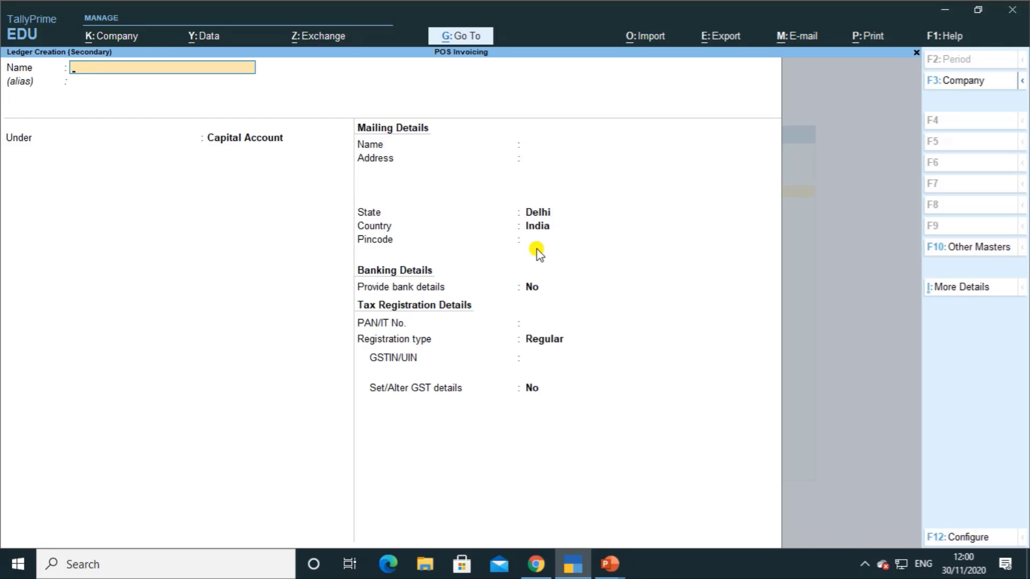
type("Duke New Year Voucher")
key("Return")
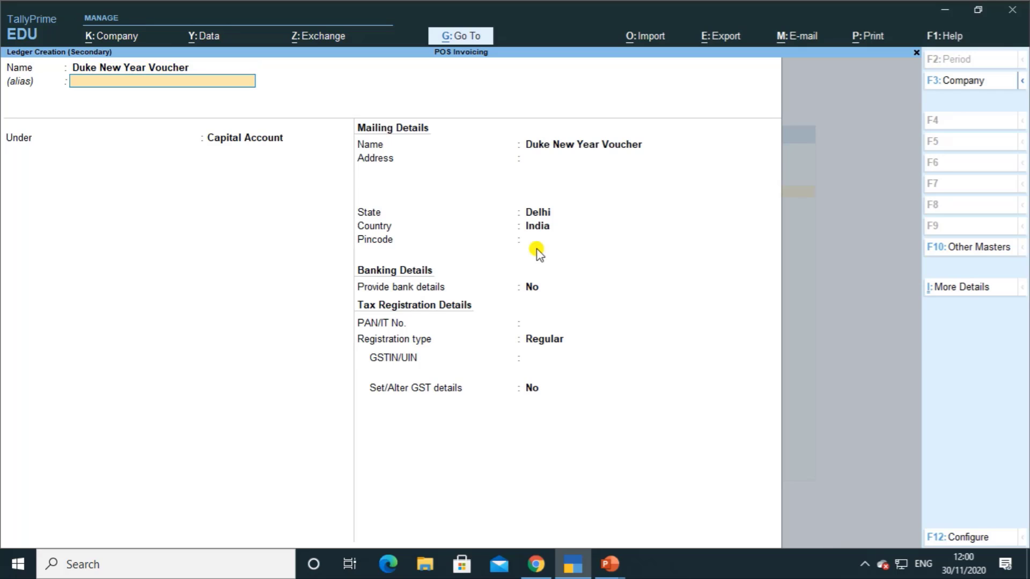
key("Return")
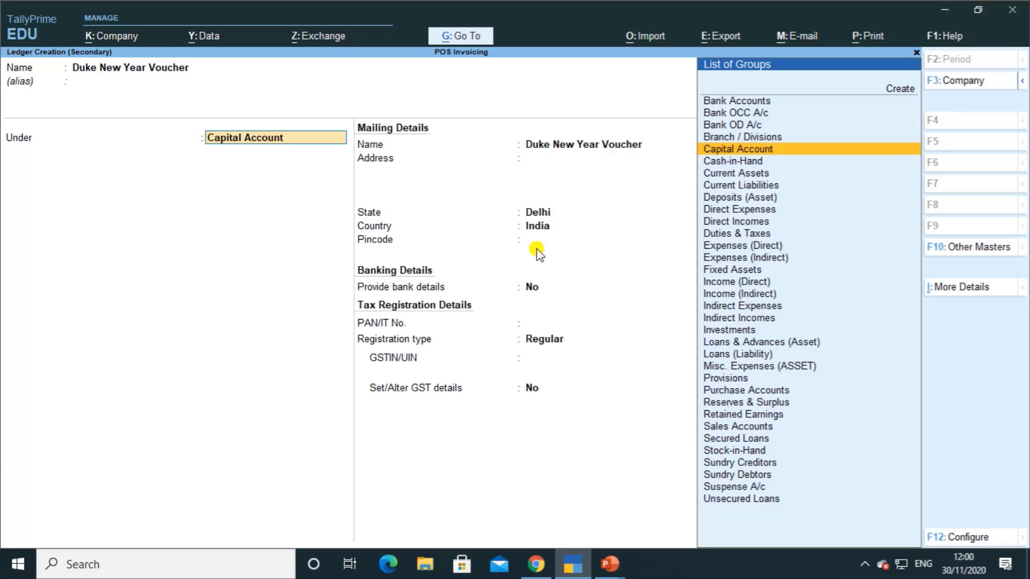
type("S")
key("Down")
key("Down")
key("Down")
key("Down")
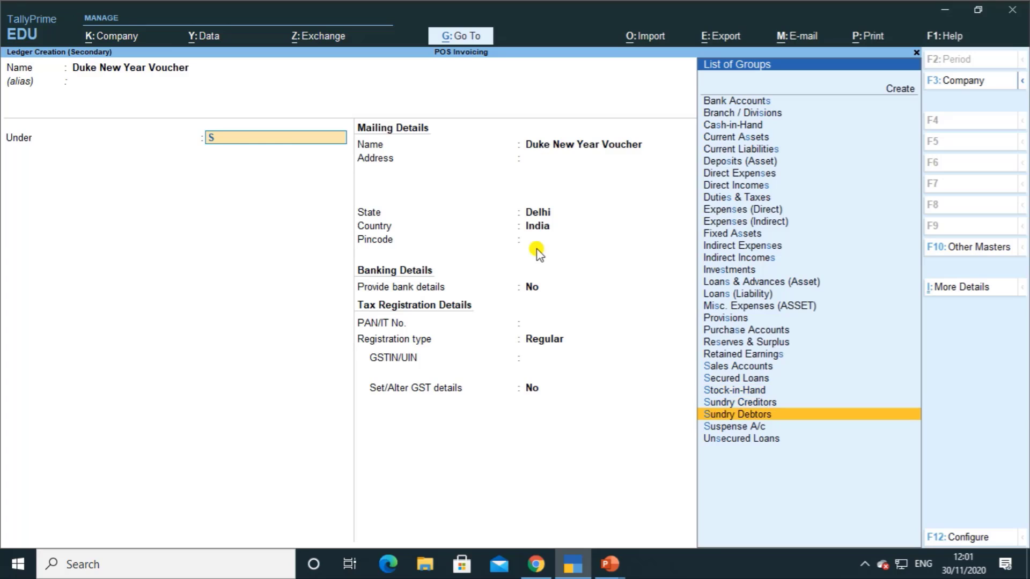
key("Return")
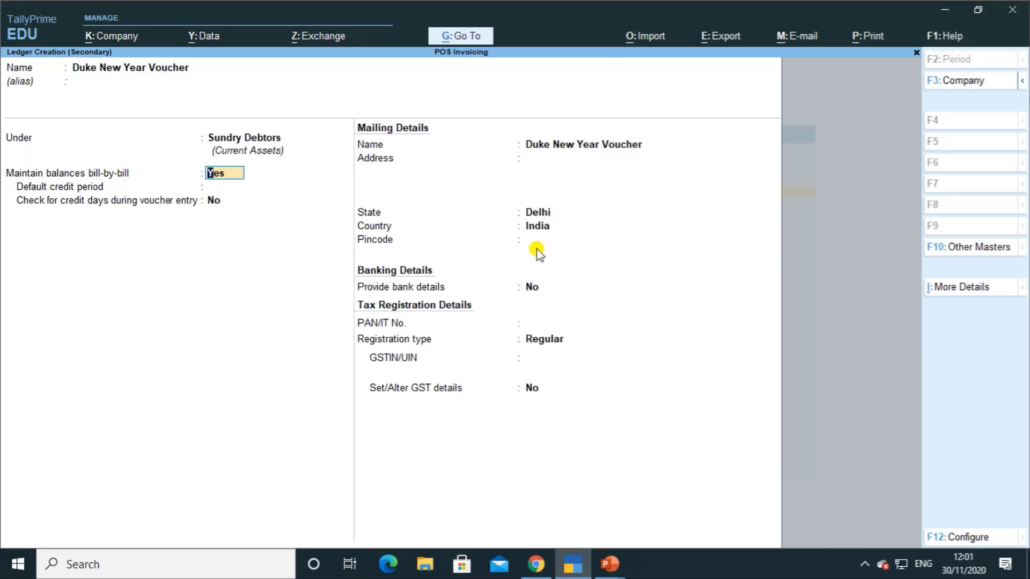
key("ctrl")
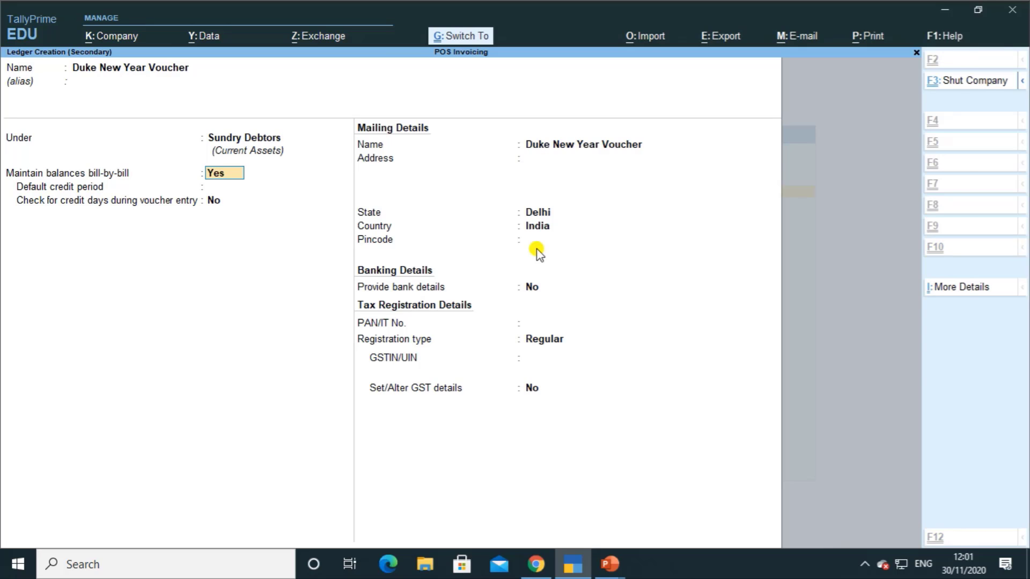
key("ctrl+a")
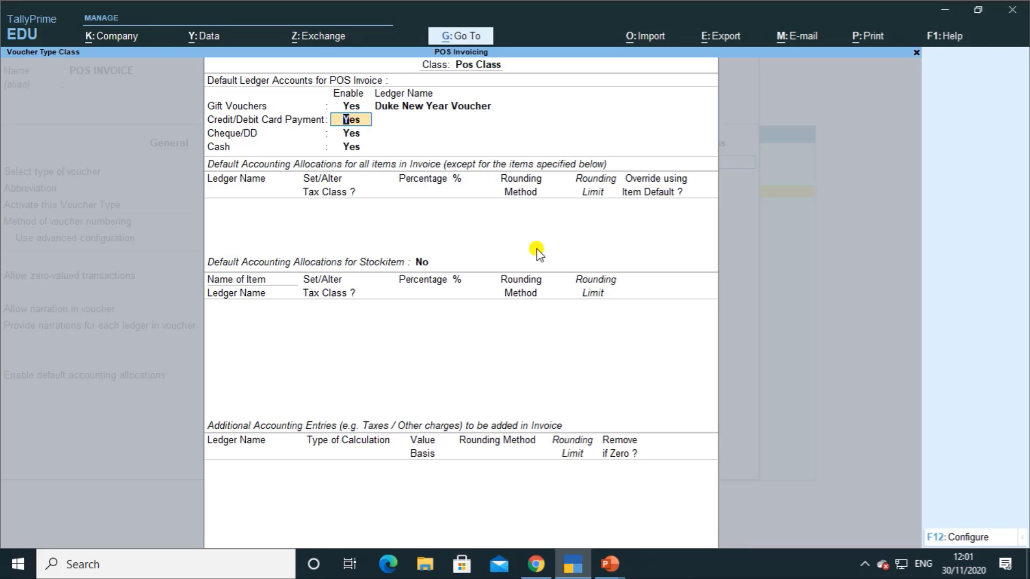
Step: Create a bank ledger 'Sbi' as the card payment ledger
key("Return")
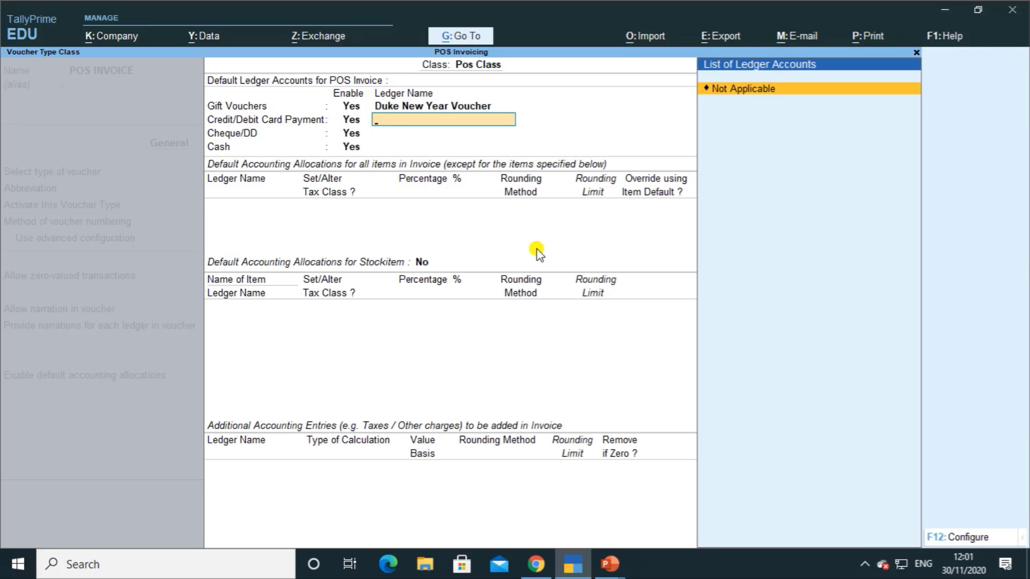
key("alt")
key("alt+c")
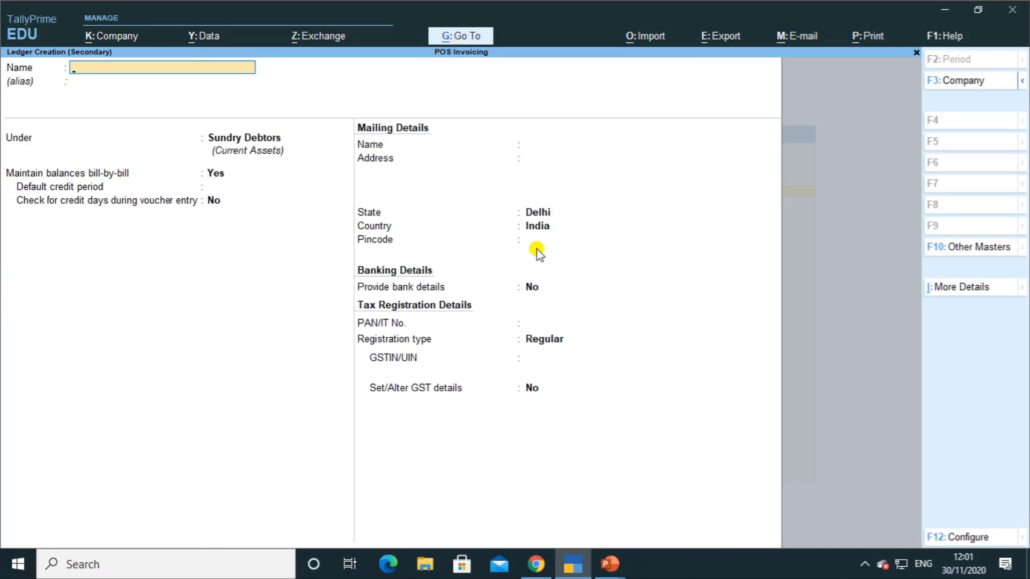
type("Sbi")
key("Return")
key("Return")
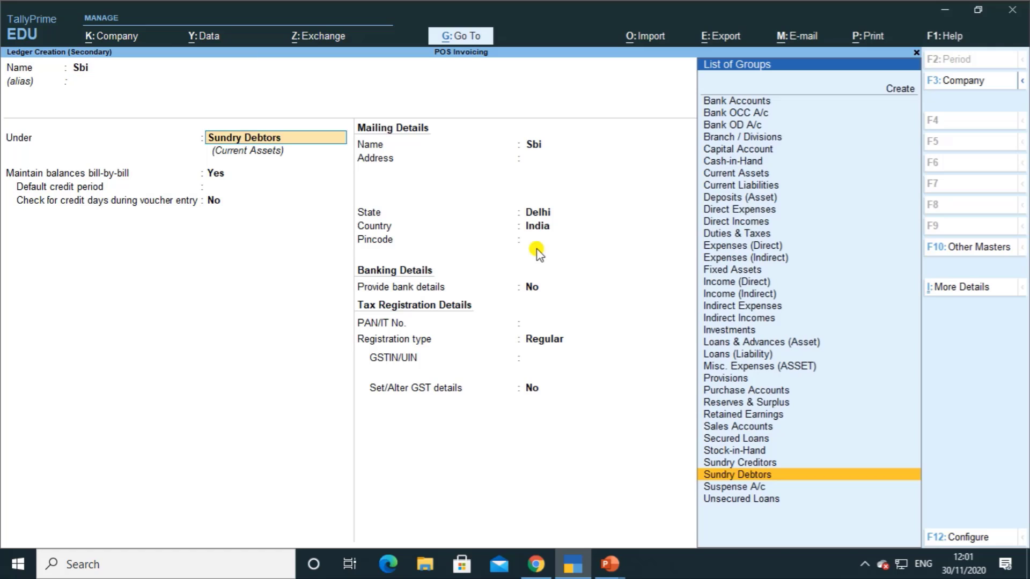
type("b")
key("Return")
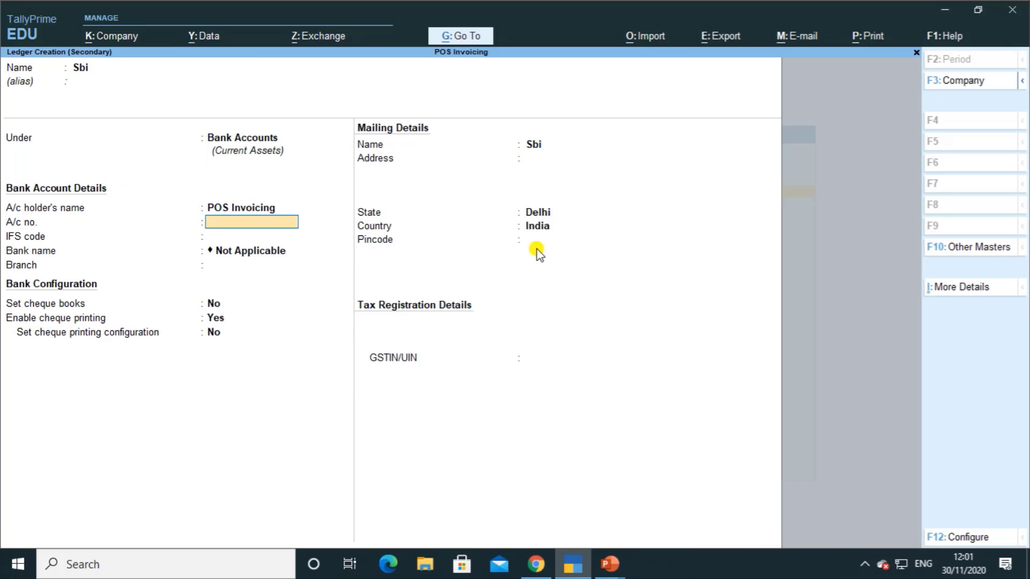
key("ctrl")
key("ctrl+a")
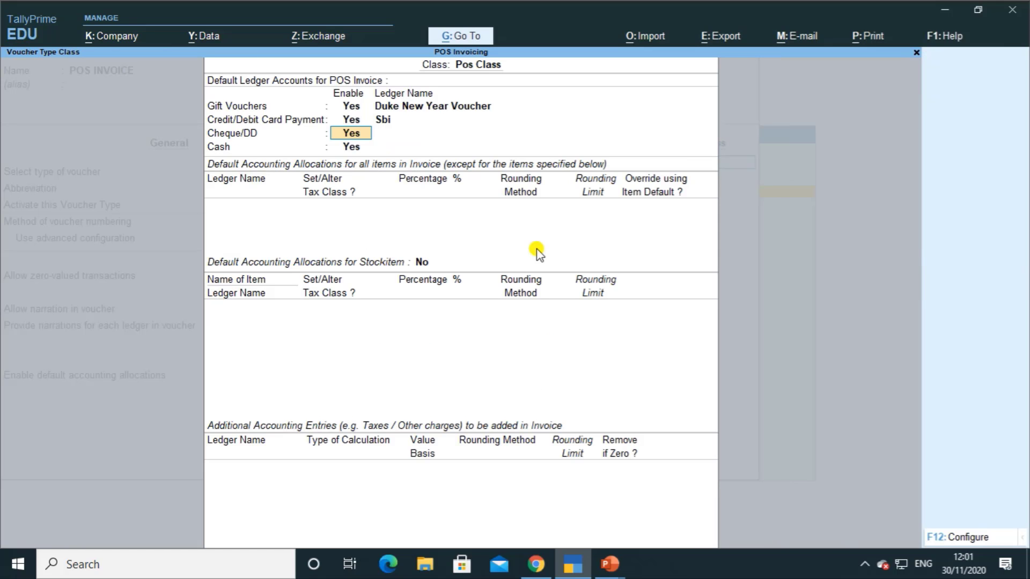
Step: Create bank ledger 'Hdfc' for cheque/DD and select Cash for cash payments
key("Return")
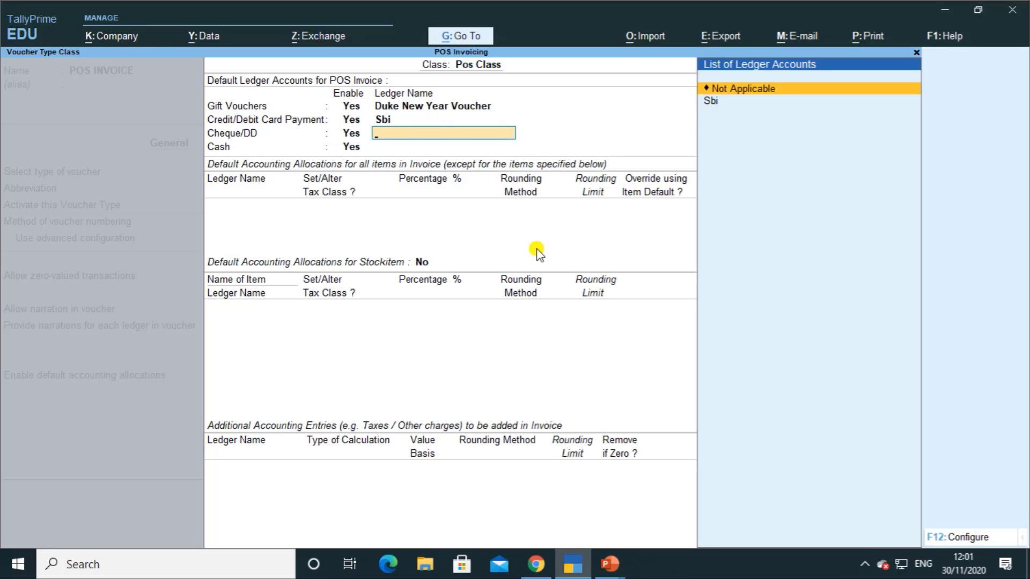
key("alt+c")
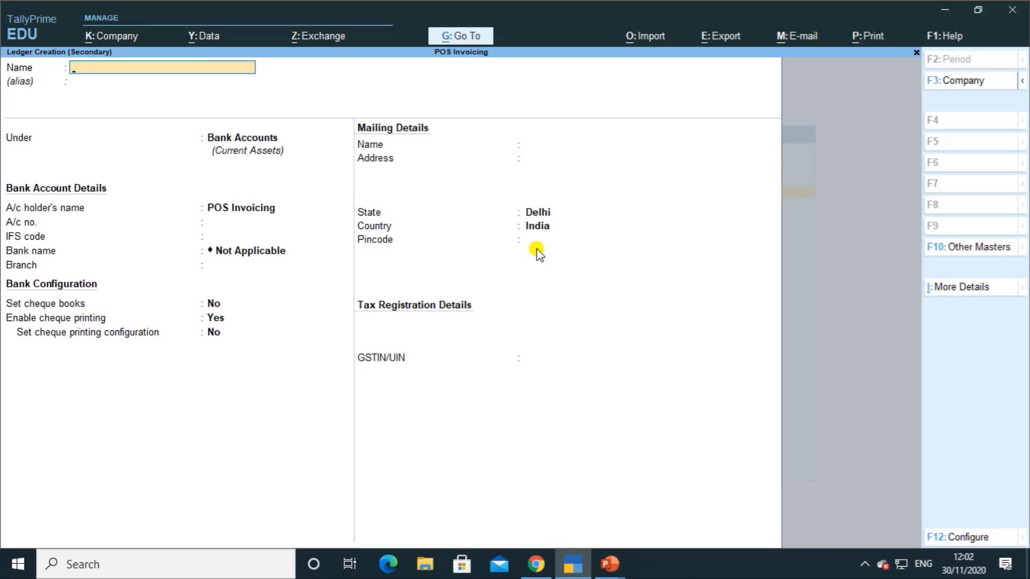
type("Hdfc")
key("Return")
key("Return")
key("Return")
key("Return")
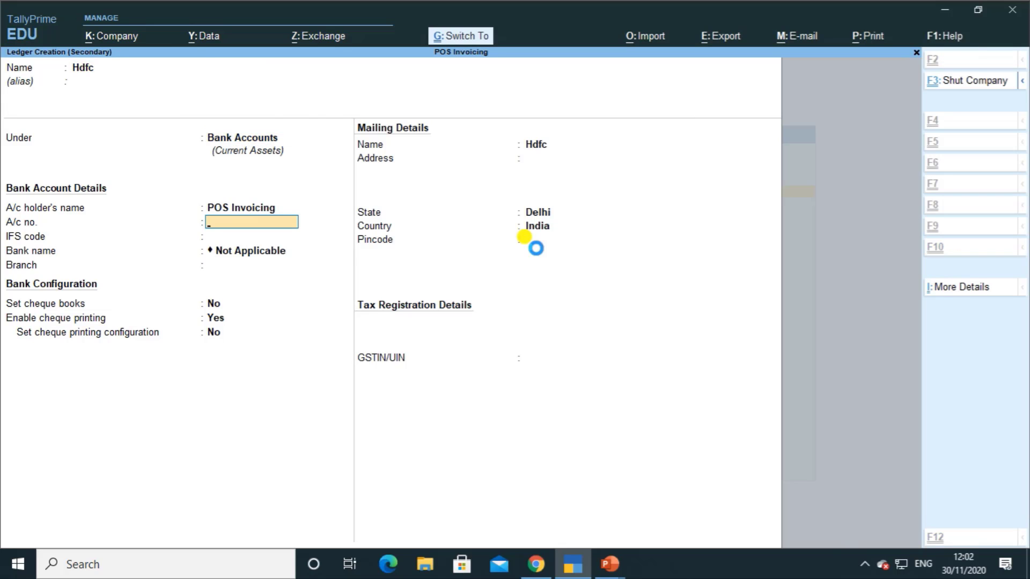
key("ctrl+a")
key("Return")
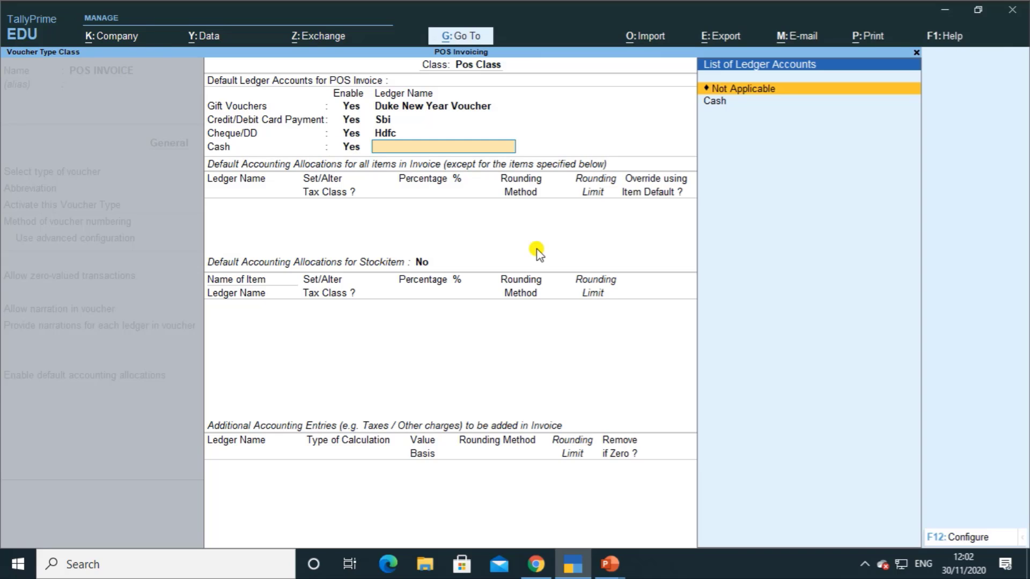
key("Down")
key("Return")
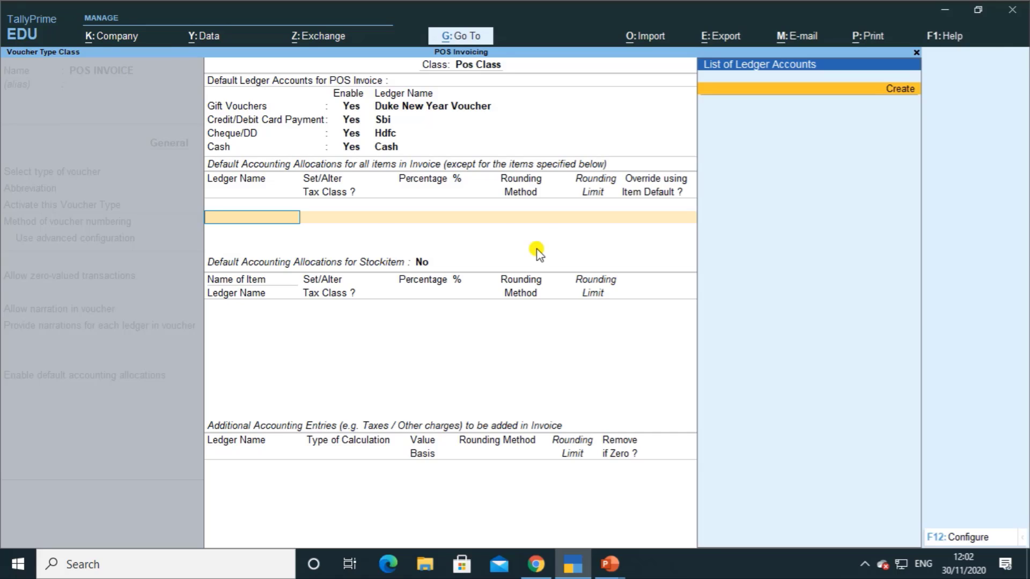
Step: Create a 'Sales' ledger under Sales Accounts with supply type Goods for item allocations
key("alt+c")
type("Sales")
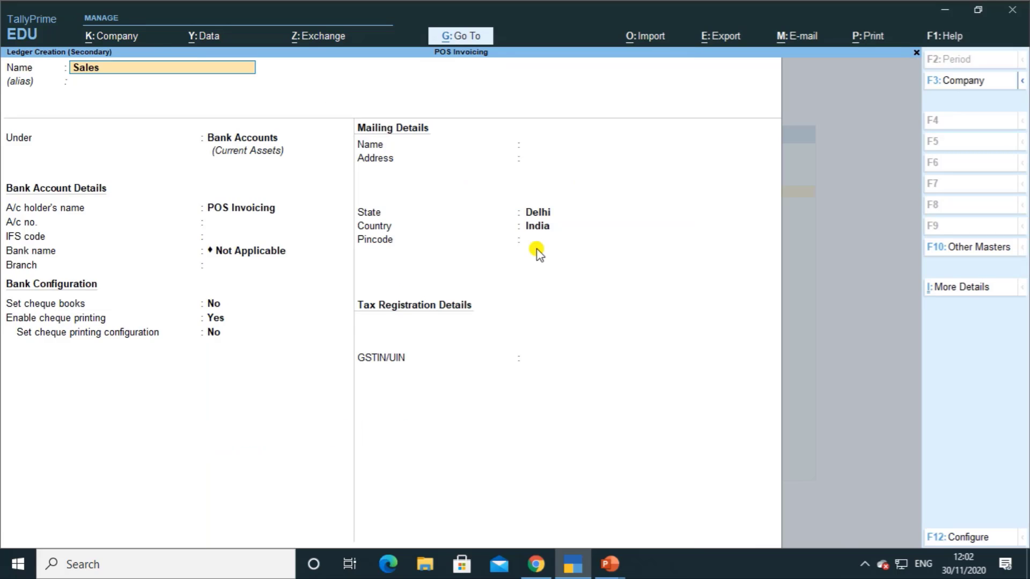
key("Return")
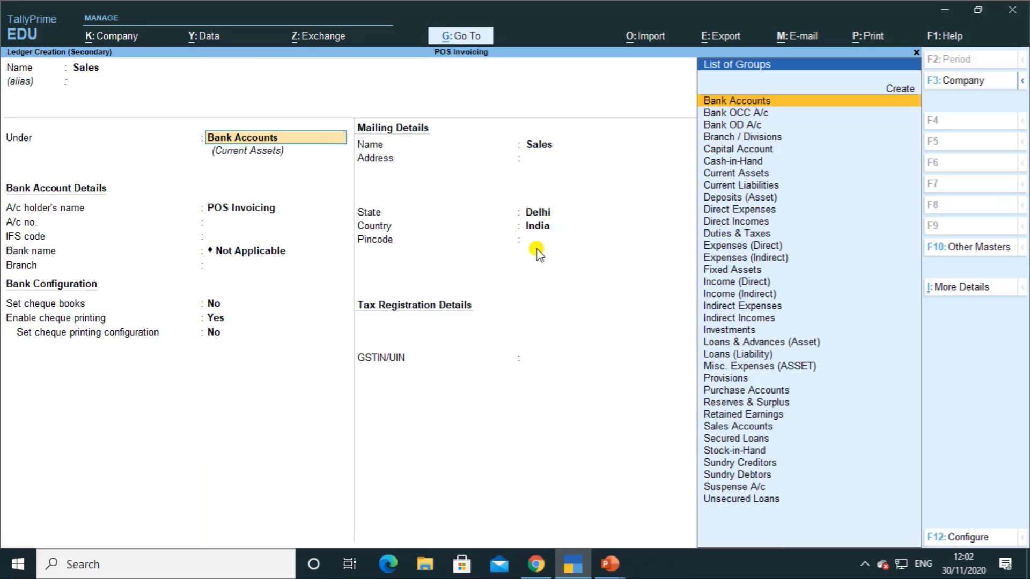
type("Sa")
key("Return")
key("Return")
key("Return")
key("Return")
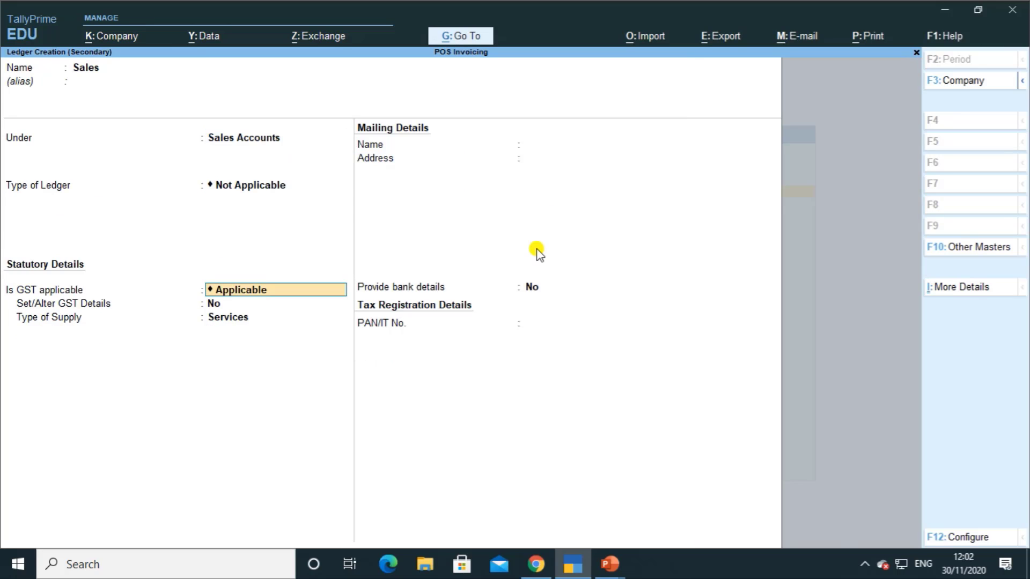
key("Up")
key("Return")
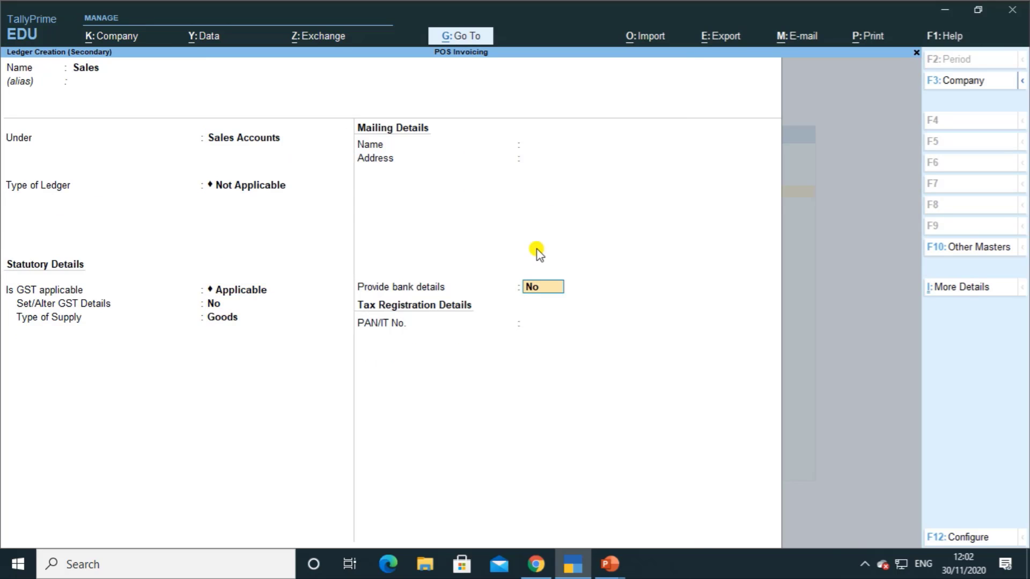
key("Return")
key("Return")
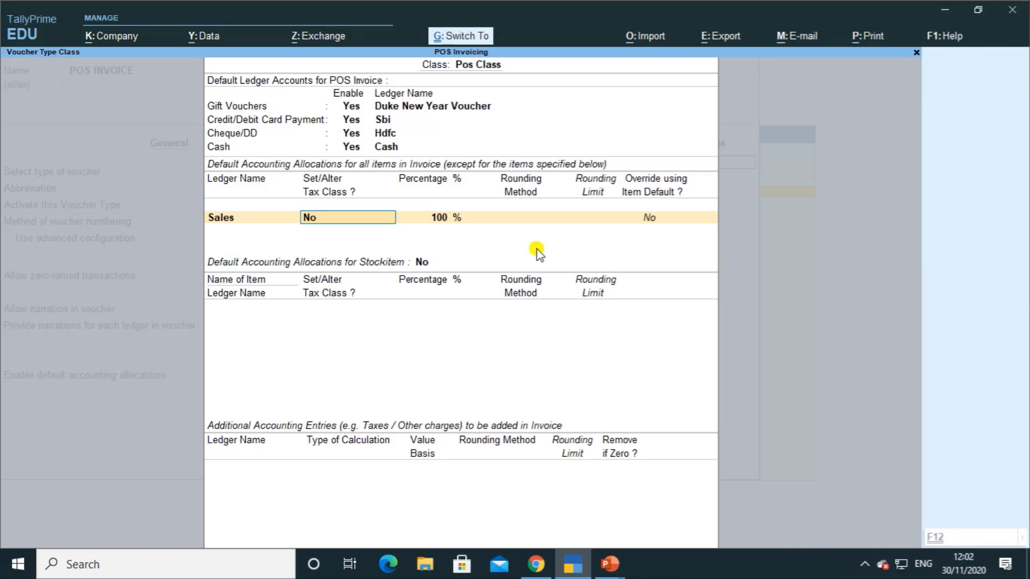
Step: Save Pos Class and the POS INVOICE voucher type, then return to Gateway of Tally
key("ctrl+a")
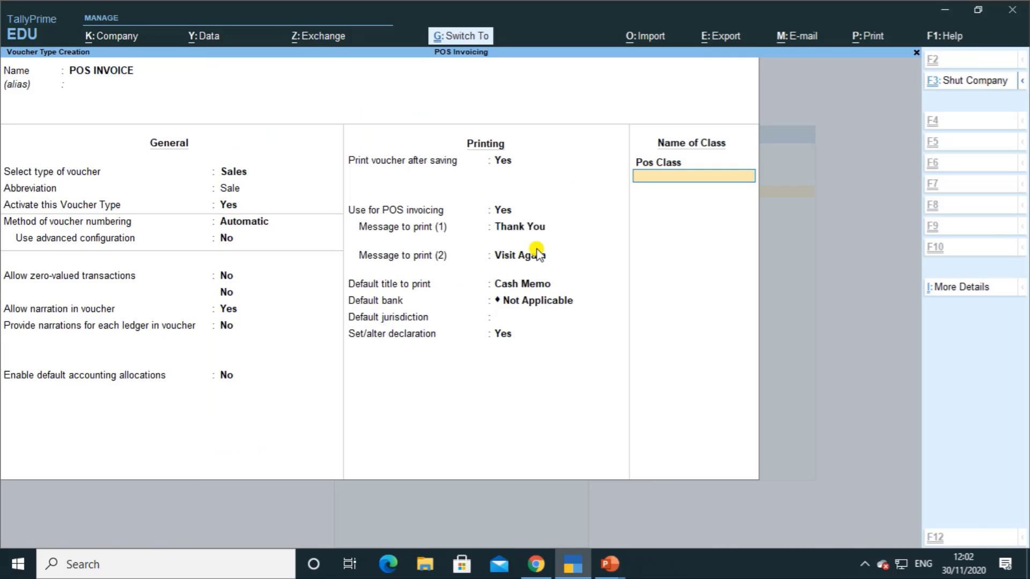
key("ctrl+a")
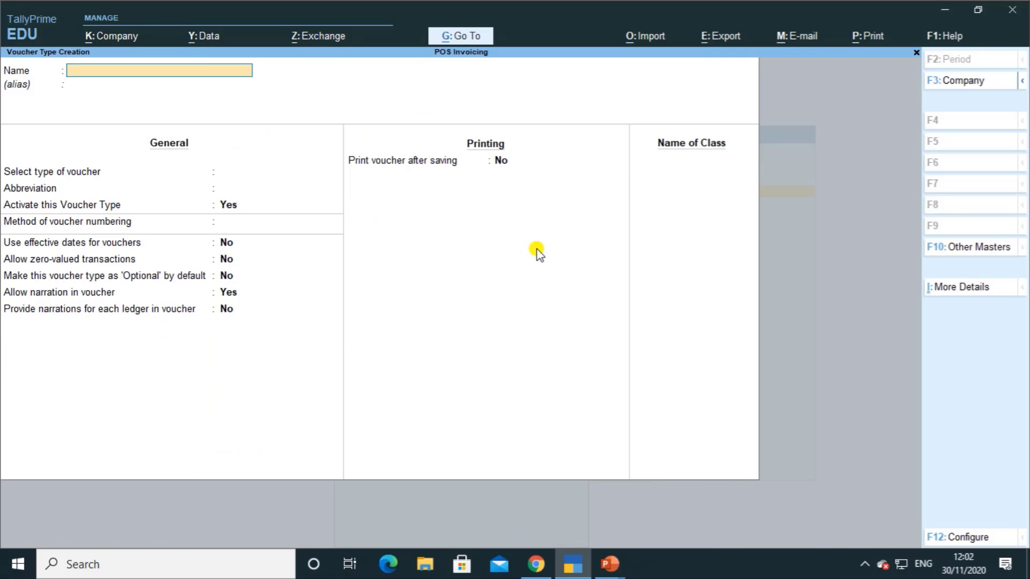
key("Escape")
key("y")
key("Escape")
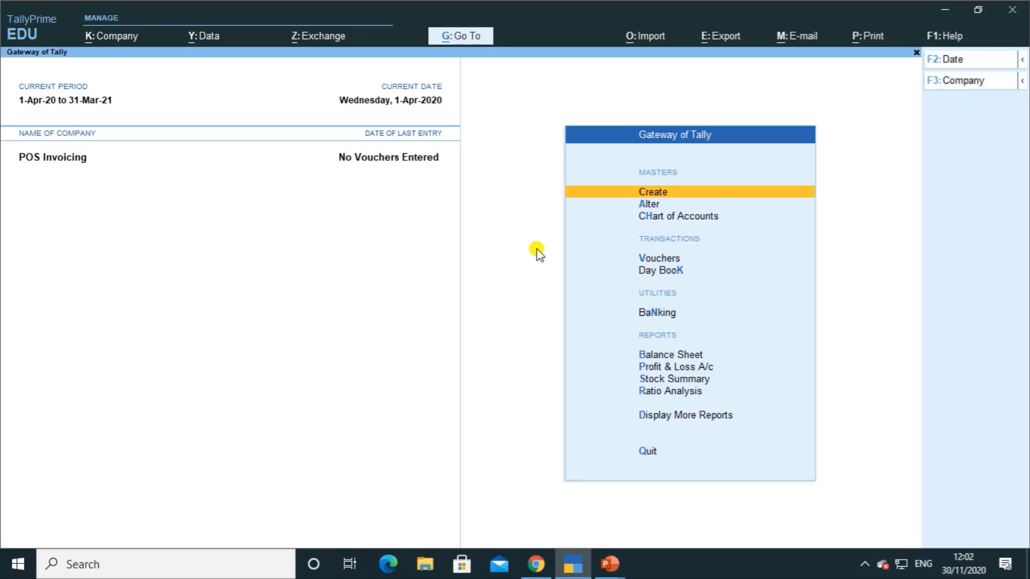
key("Down")
key("Down")
key("Down")
Step: Start a new voucher of type POS INVOICE using the Pos Class class
key("Return")
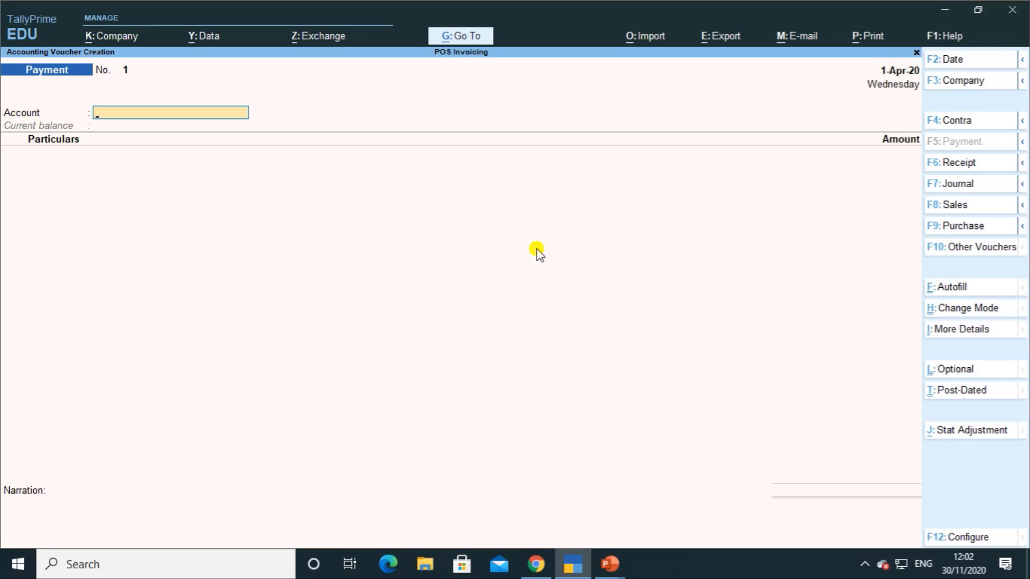
key("F8")
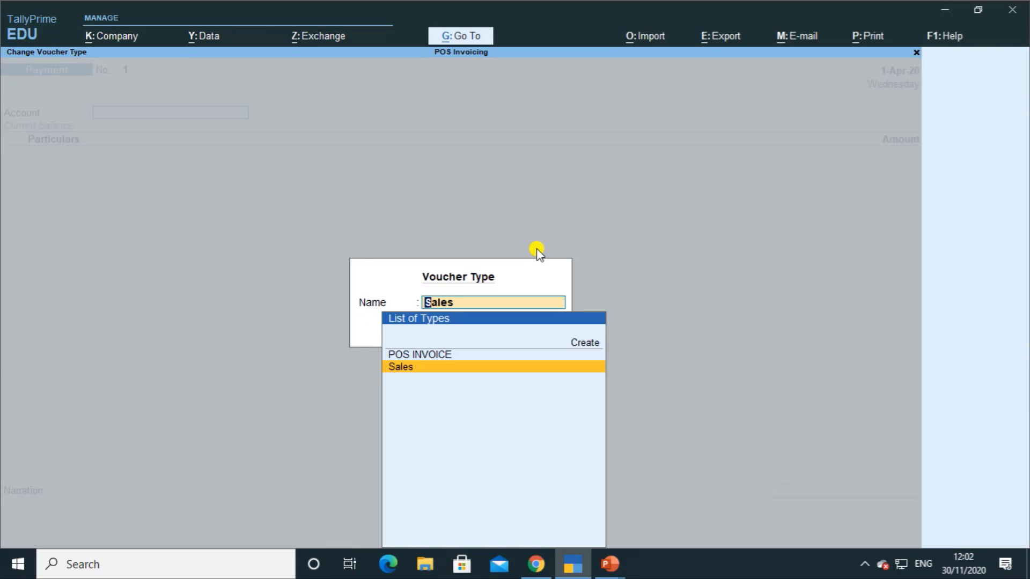
key("Up")
key("Return")
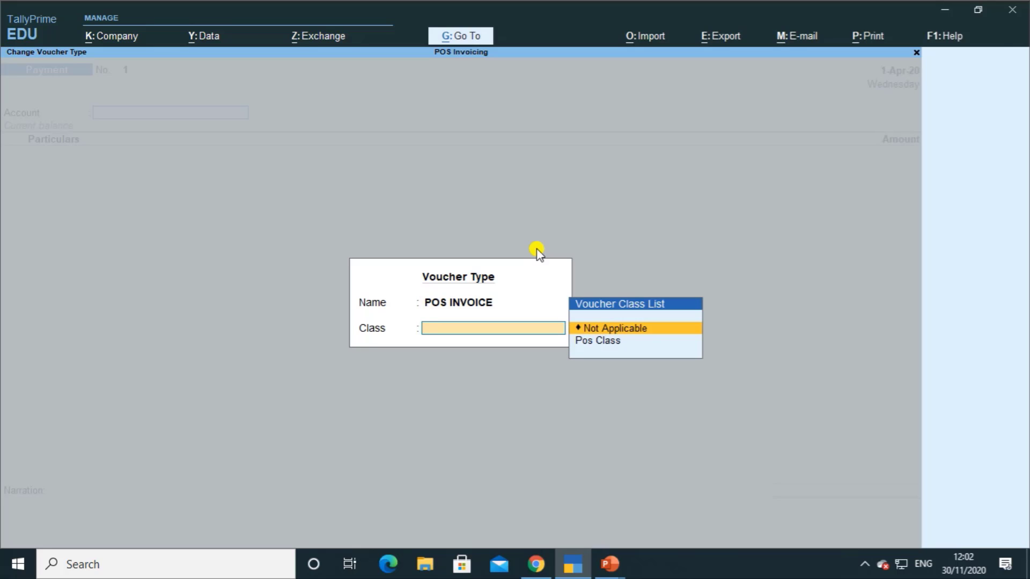
key("Down")
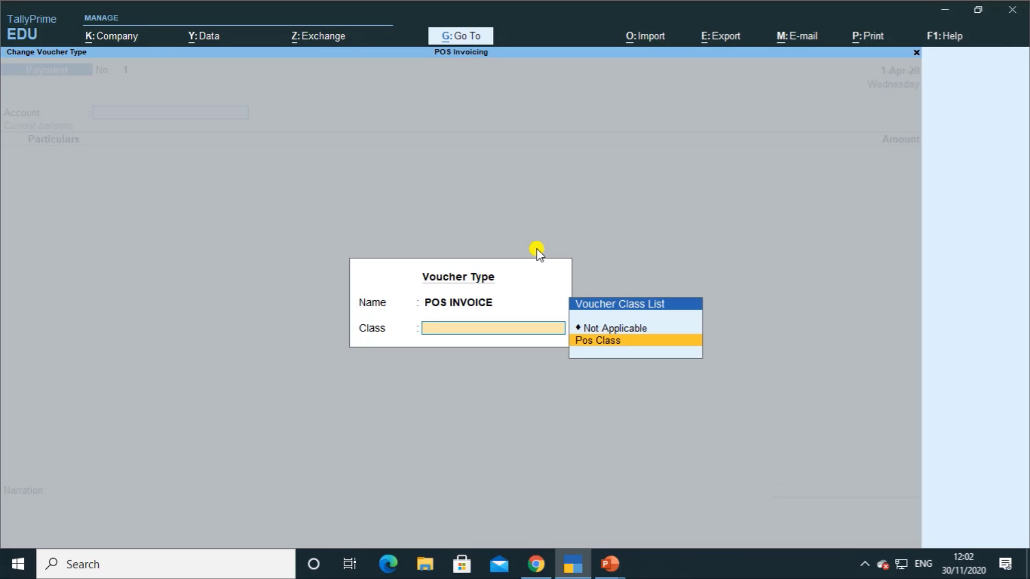
key("Return")
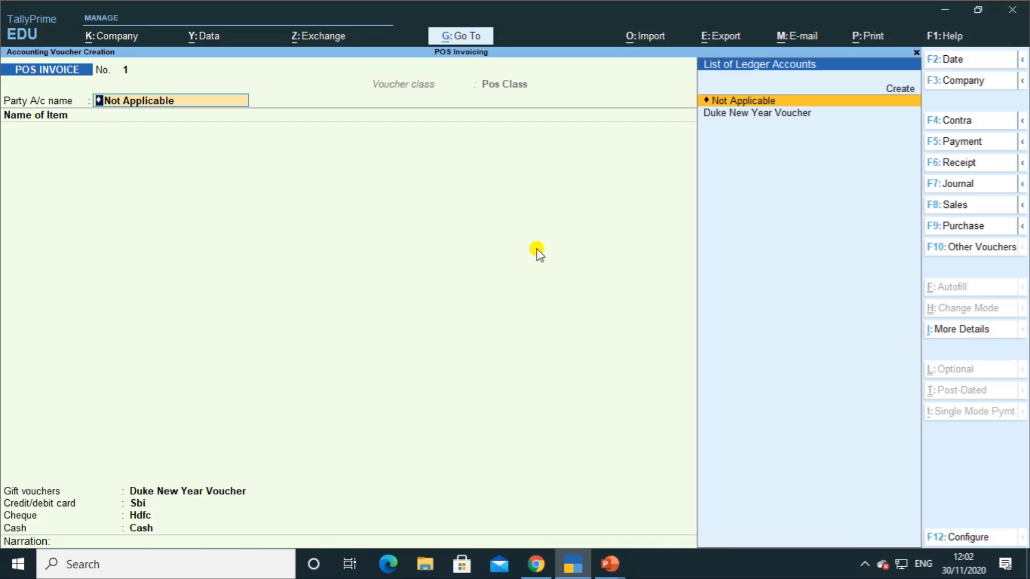
Step: Leave Party A/c name as Not Applicable and close Party Details
key("Return")
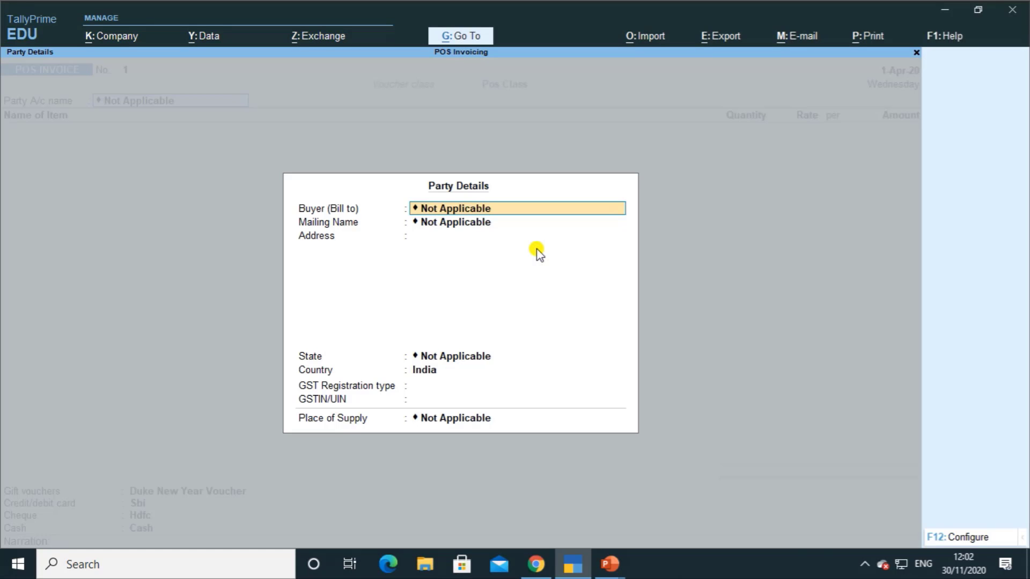
key("ctrl+a")
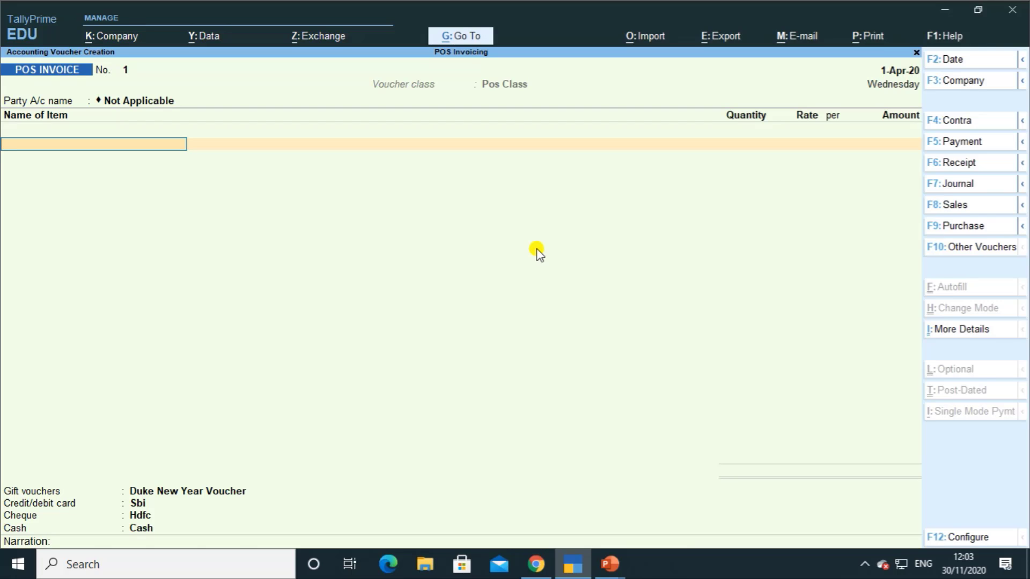
Step: Create stock item 'Shirt' with a new unit pcs (PCS-PIECES)
key("alt+c")
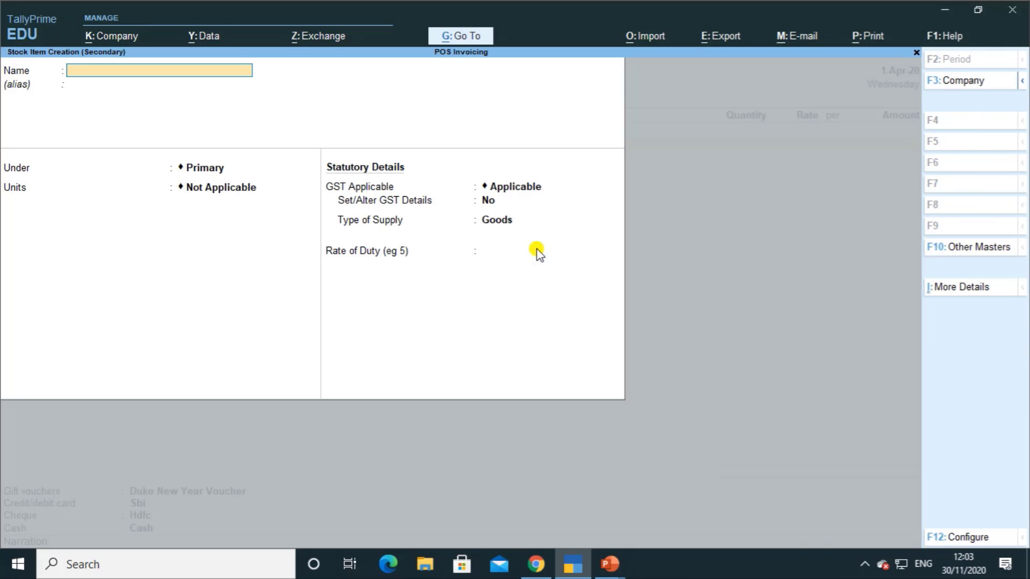
type("Shirt")
key("BackSpace")
key("BackSpace")
key("BackSpace")
type("t")
key("Return")
key("Return")
key("Return")
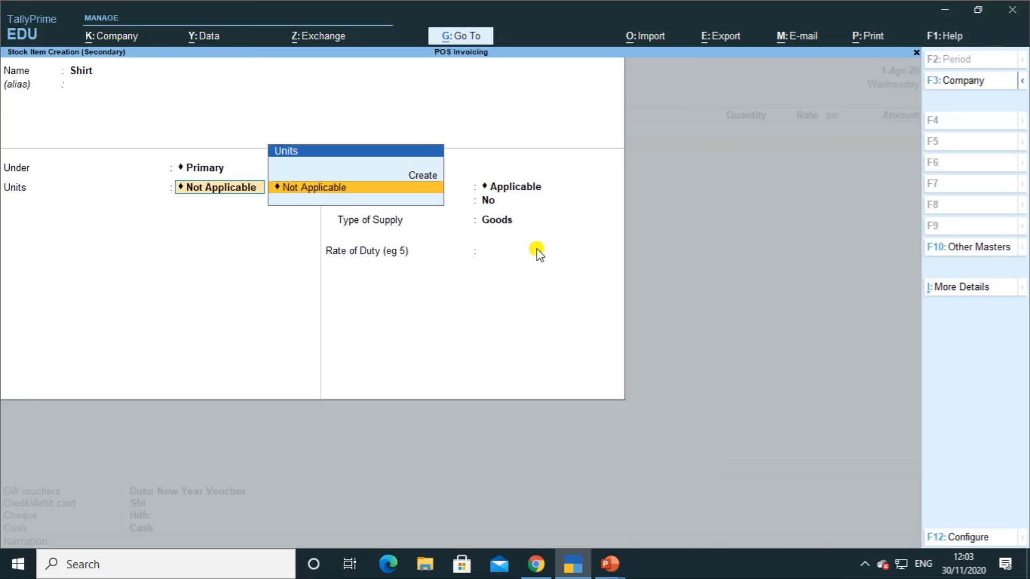
key("alt+c")
type("pcs")
key("Return")
key("Return")
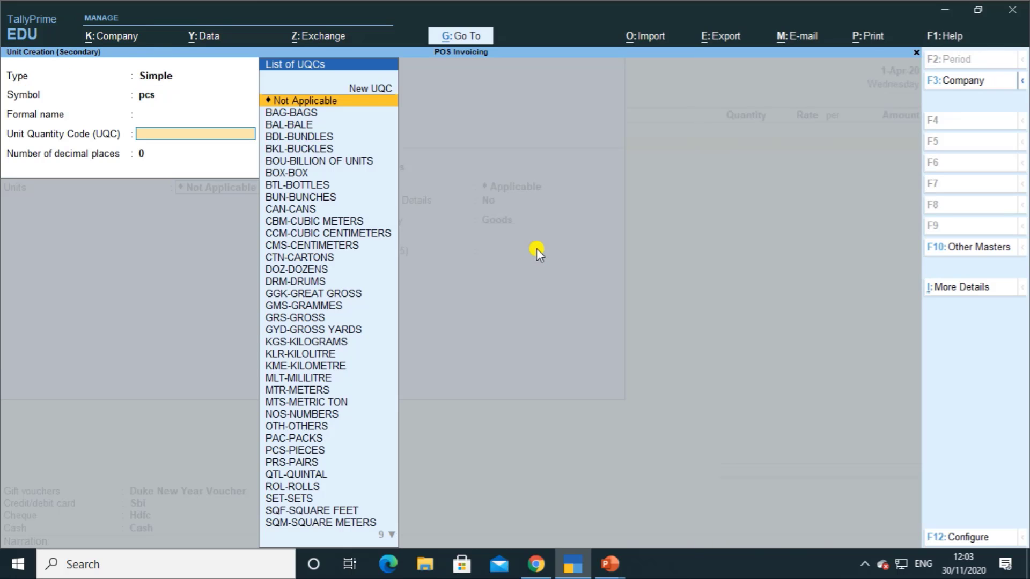
type("c")
key("BackSpace")
type("pcs")
key("Return")
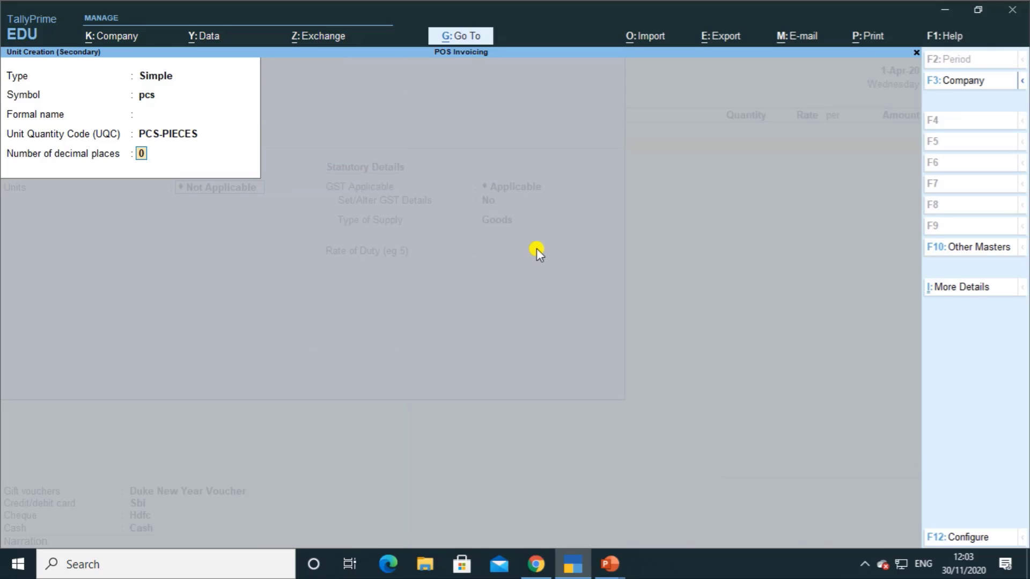
key("Return")
Step: Give Shirt GST details: HSN/SAC 14245445, Taxable, 12% integrated tax, then save it
key("Return")
key("Return")
key("Return")
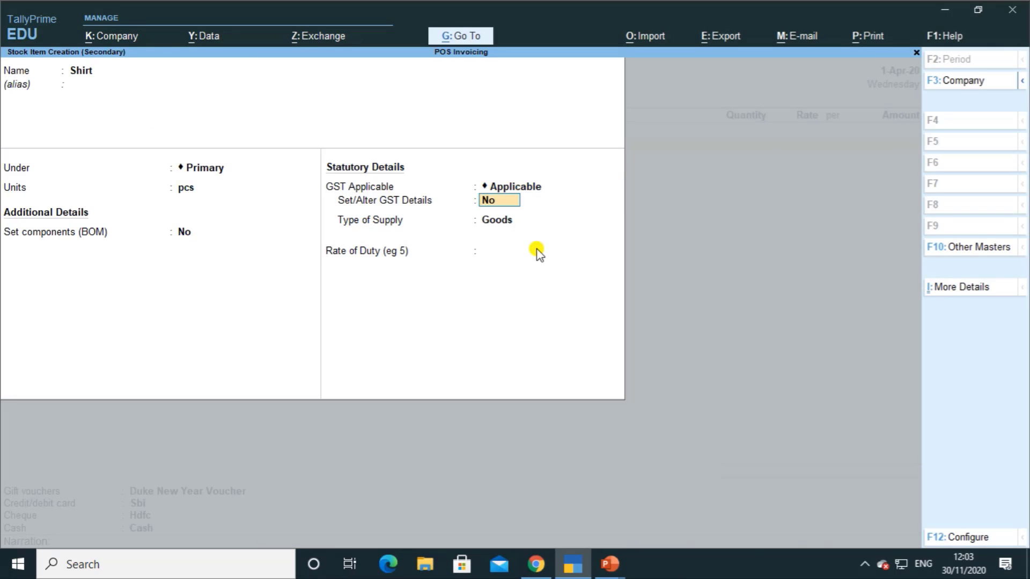
type("y")
key("Return")
key("Return")
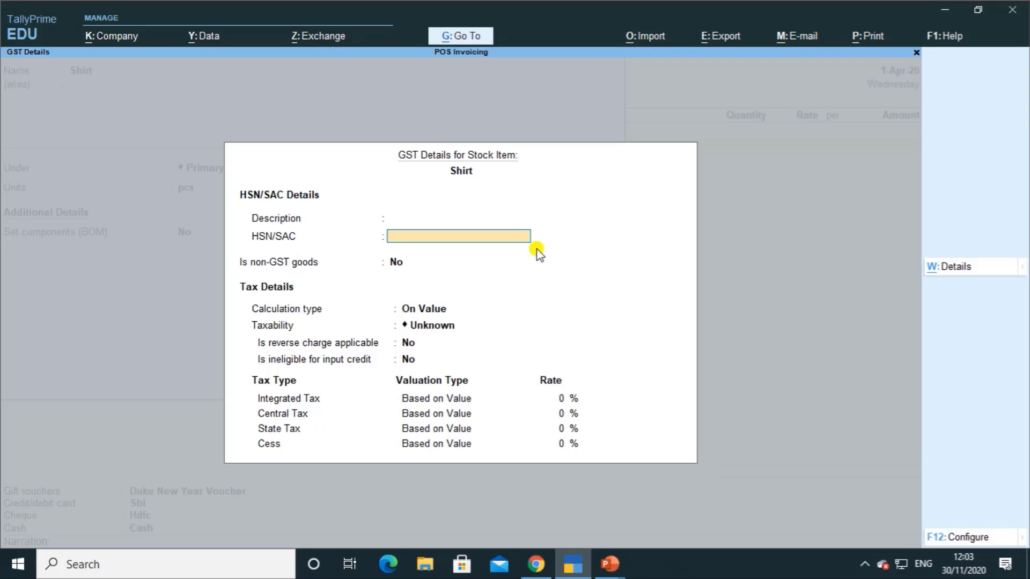
type("14245445")
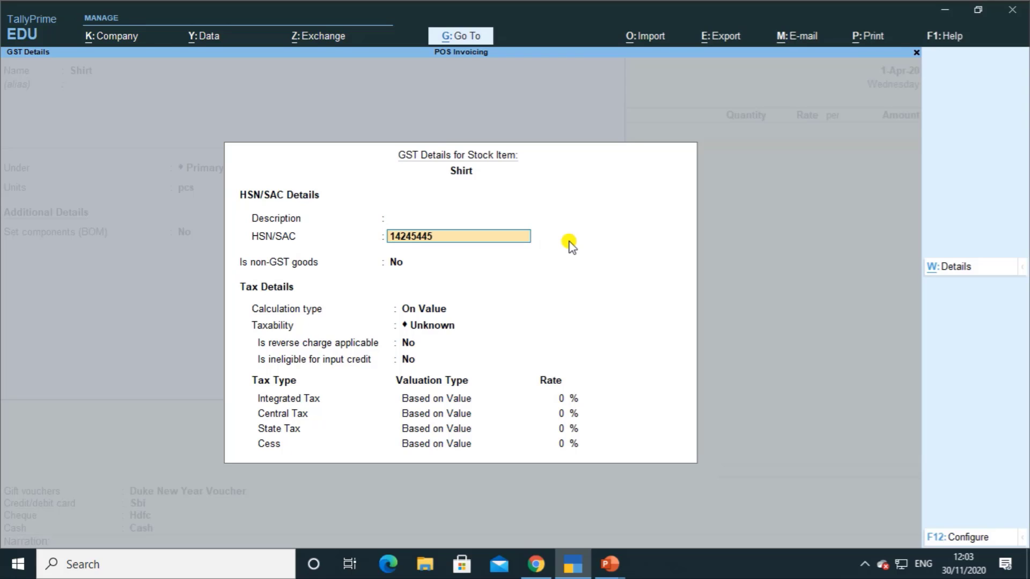
key("Return")
key("Return")
key("Return")
type("T")
key("Return")
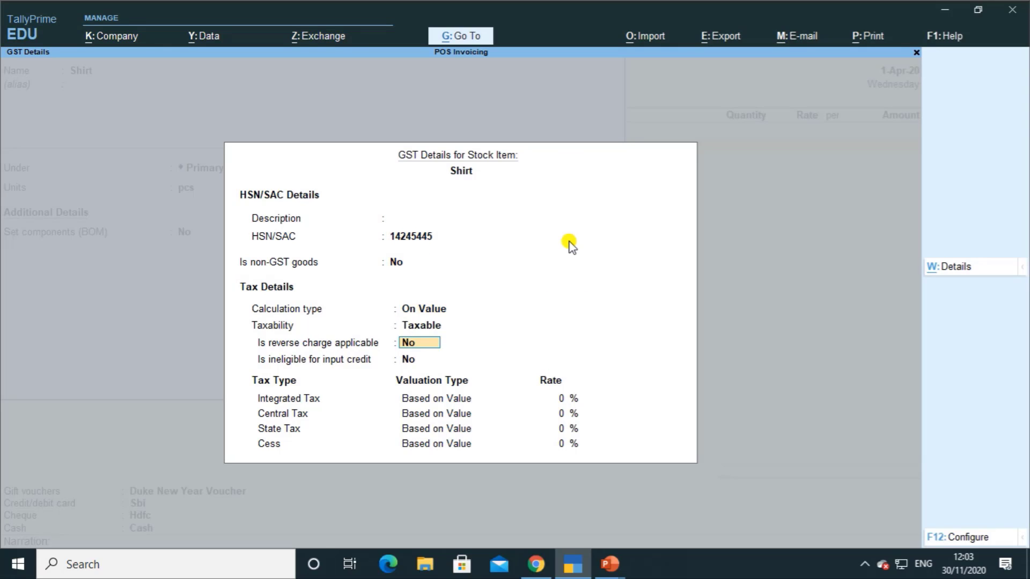
key("Return")
key("Return")
type("12")
key("Return")
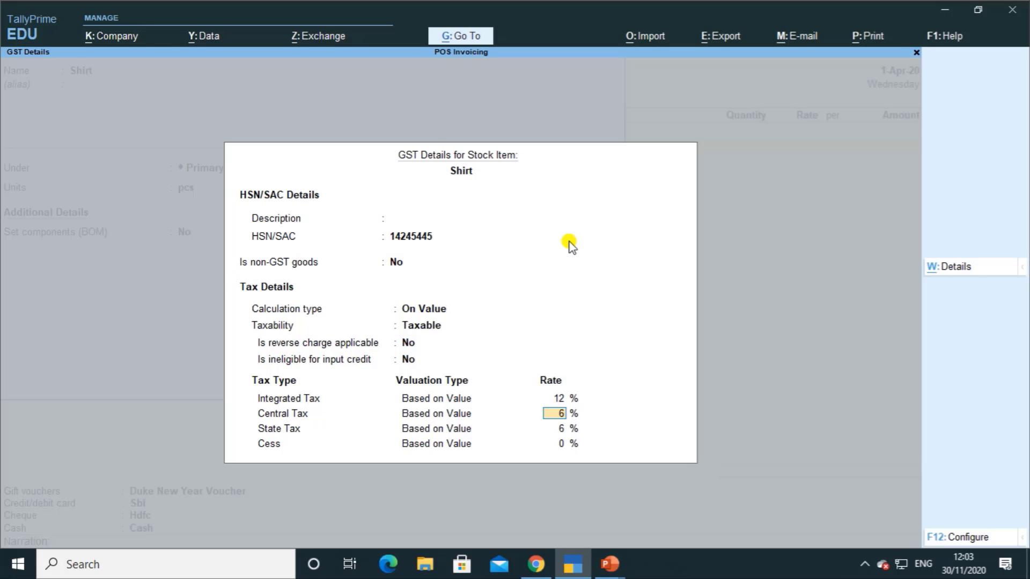
key("Return")
key("Return")
key("Return")
key("Return")
key("Return")
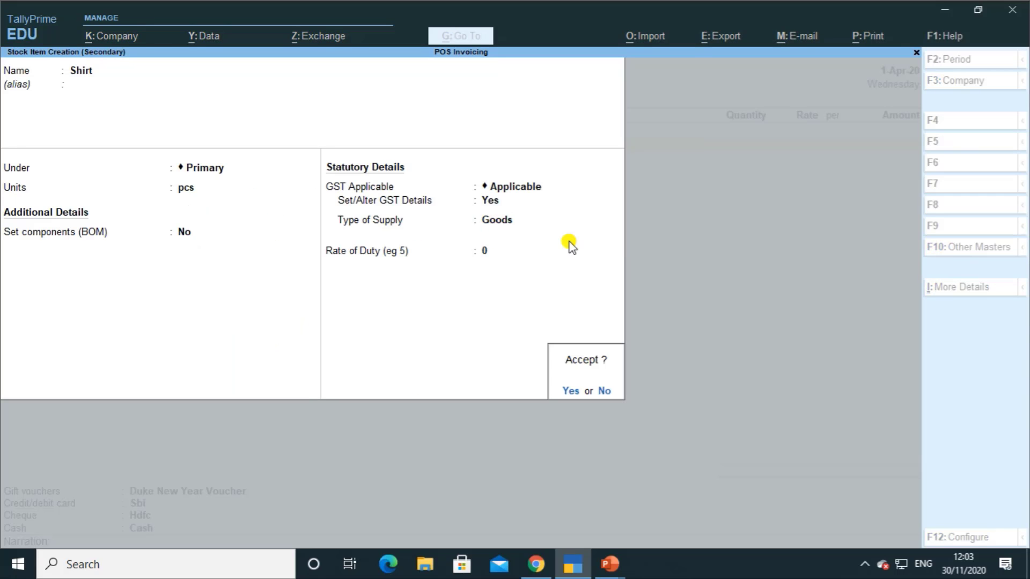
key("Return")
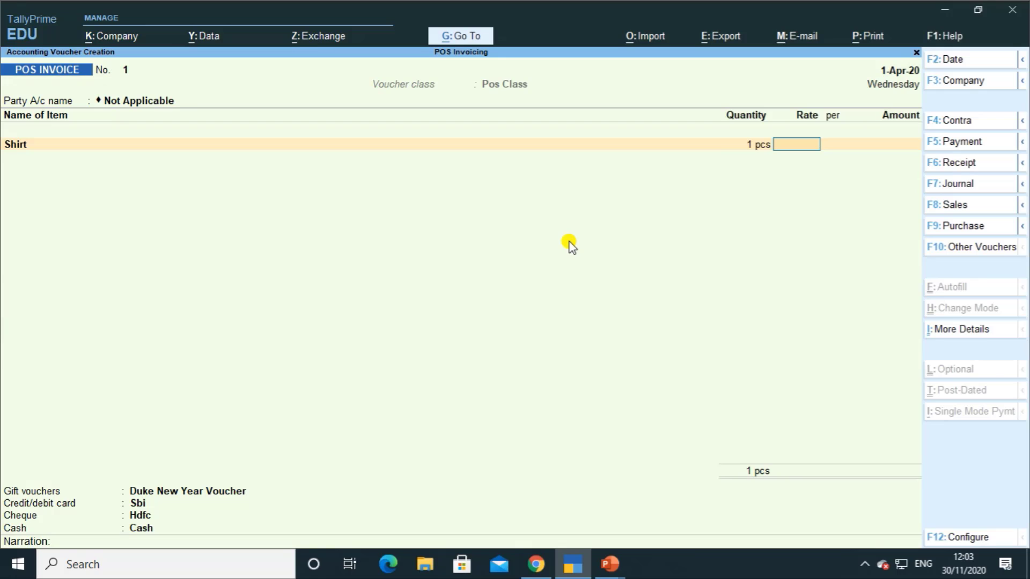
Step: Set the Shirt line to 15 pcs at a rate of 1,500.00, totalling 22,500.00
key("BackSpace")
type("15")
key("Return")
type("1500")
key("Return")
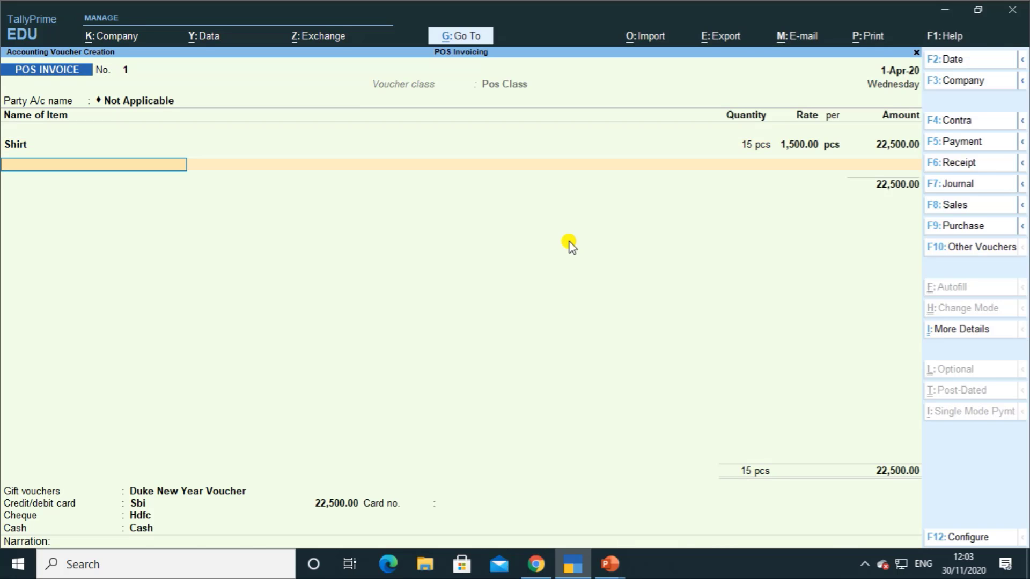
key("Return")
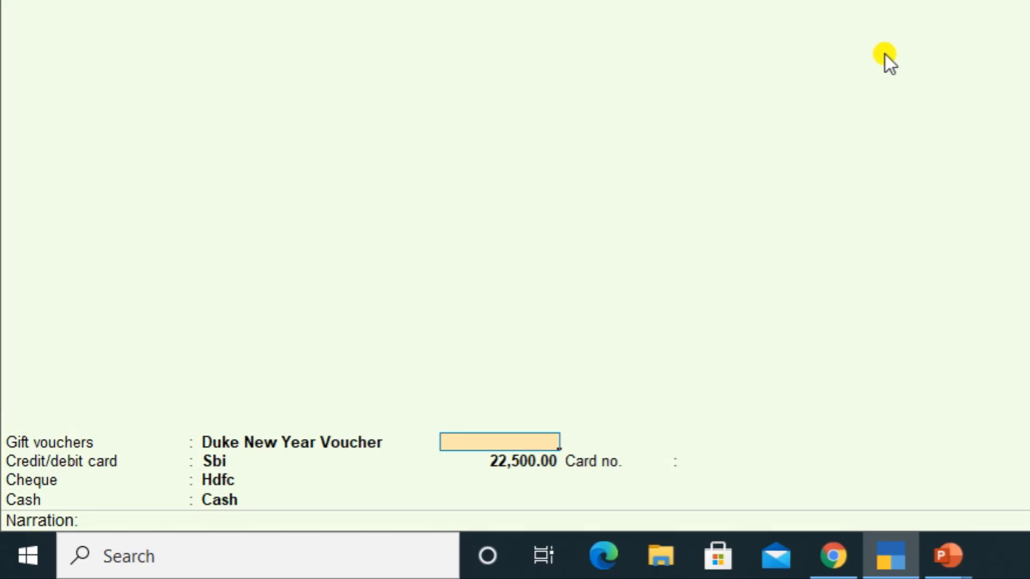
key("Return")
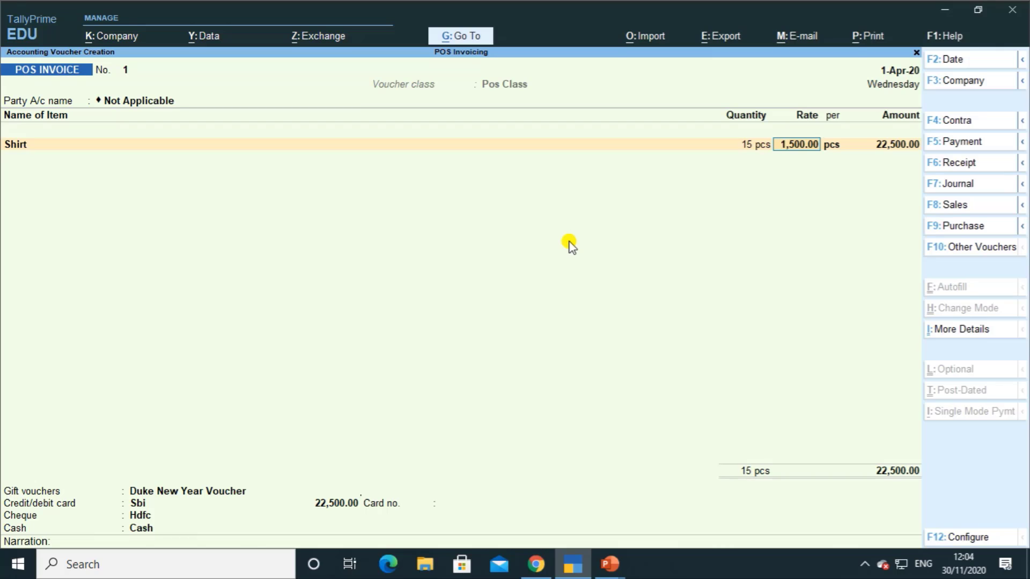
key("Return")
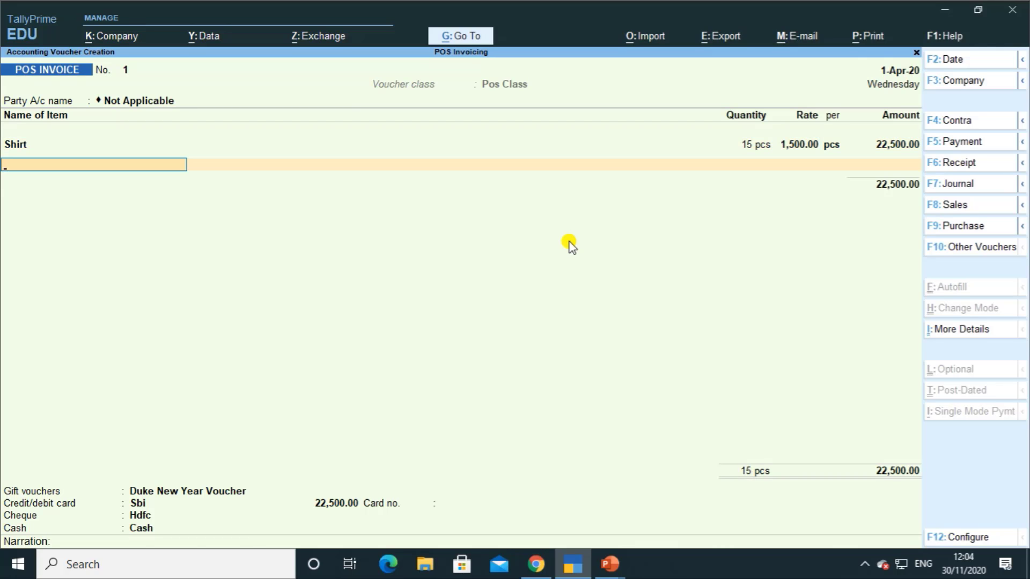
Step: Enter a 1,000.00 gift voucher payment and a 10,000.00 card payment with its card number
key("Return")
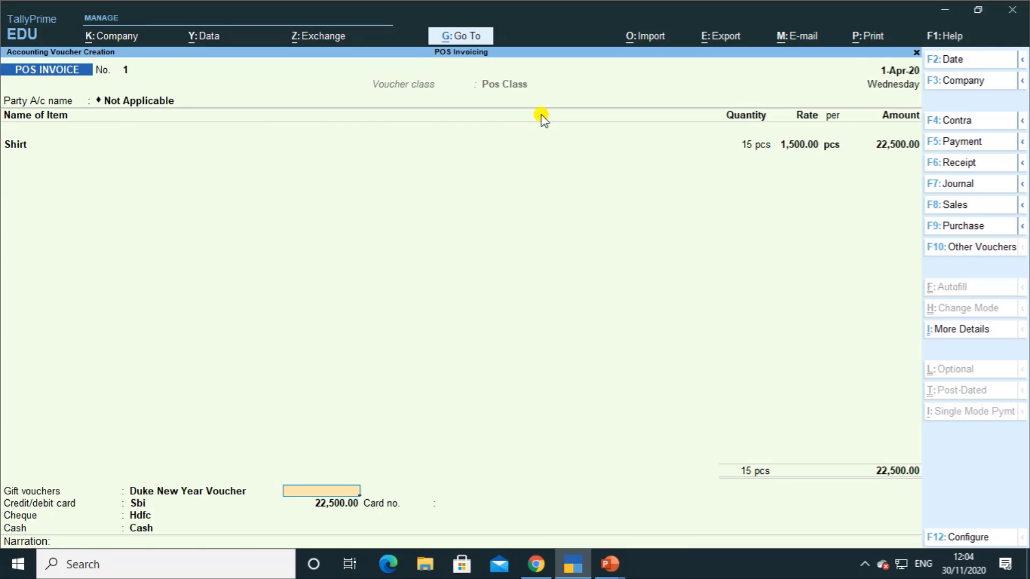
type("1000")
key("Return")
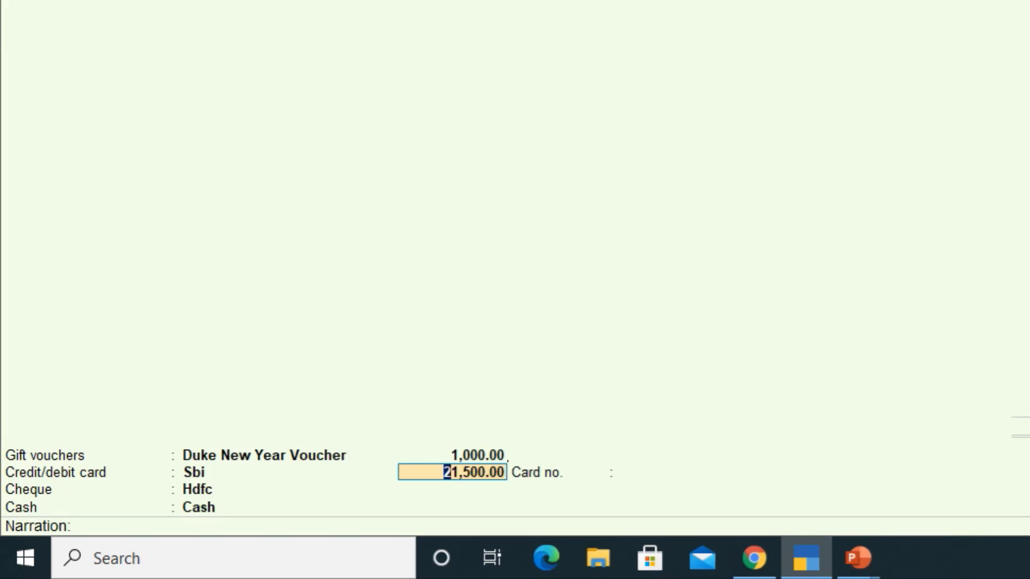
type("10000")
key("Return")
type("254")
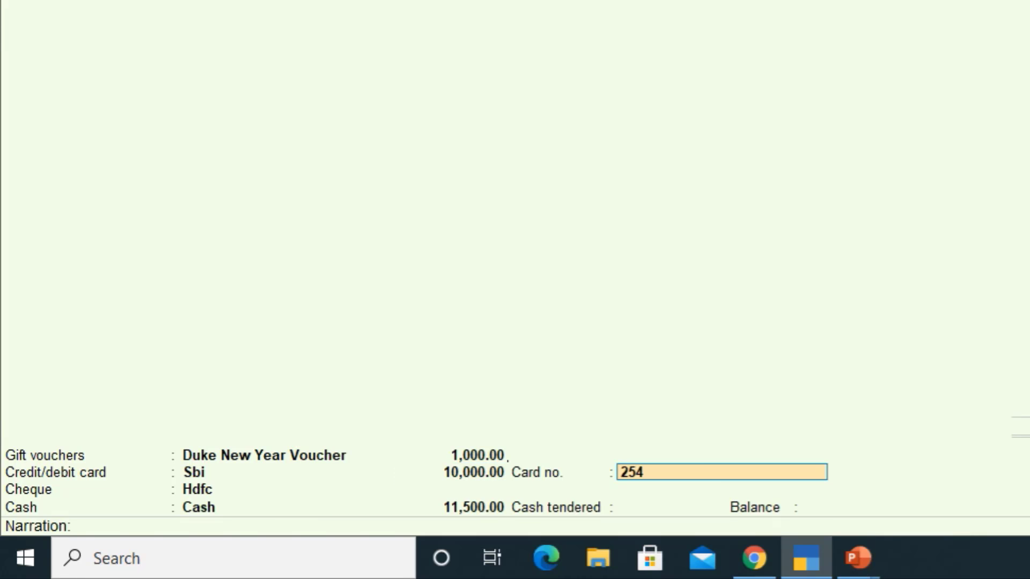
type("2424251242")
key("Return")
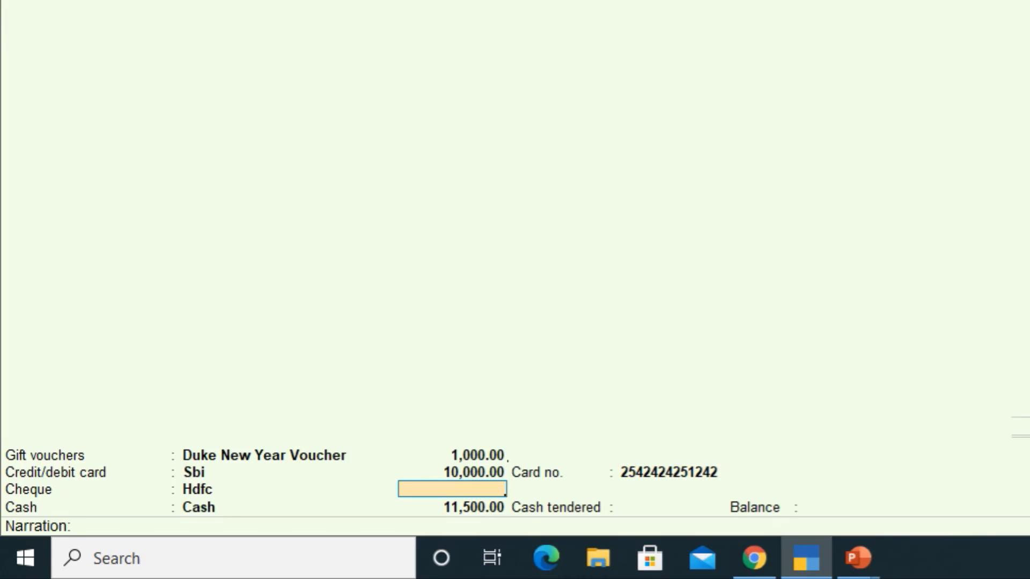
Step: Enter a 5,000.00 cheque payment and clear the mistyped bank name
type("5000")
key("Return")
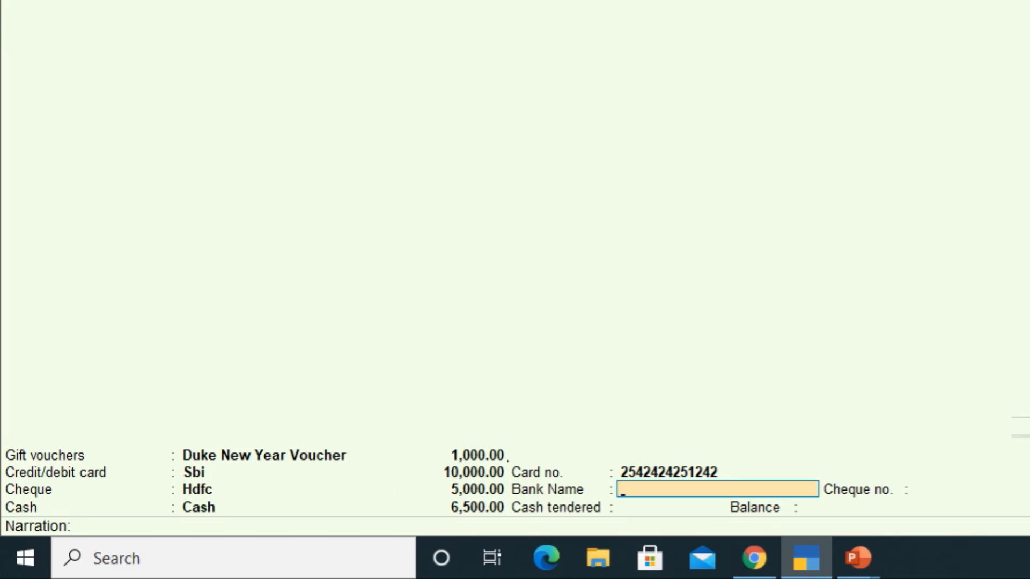
type("A")
key("BackSpace")
type("Sbi")
key("BackSpace")
key("BackSpace")
key("BackSpace")
Step: Record Hdfc as the cheque's bank and enter the cheque number
type("Hdfc")
key("Return")
type("524254")
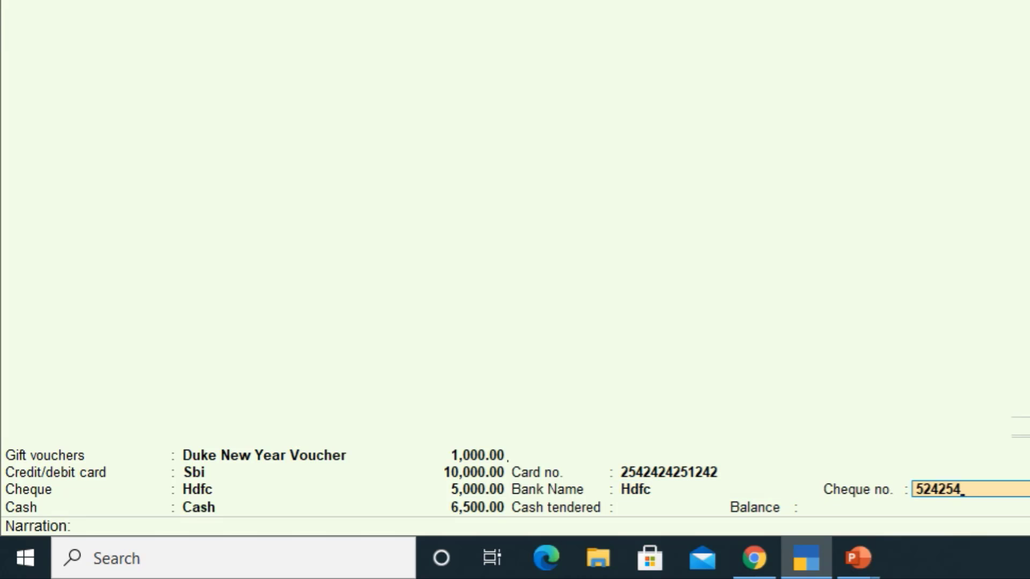
key("Return")
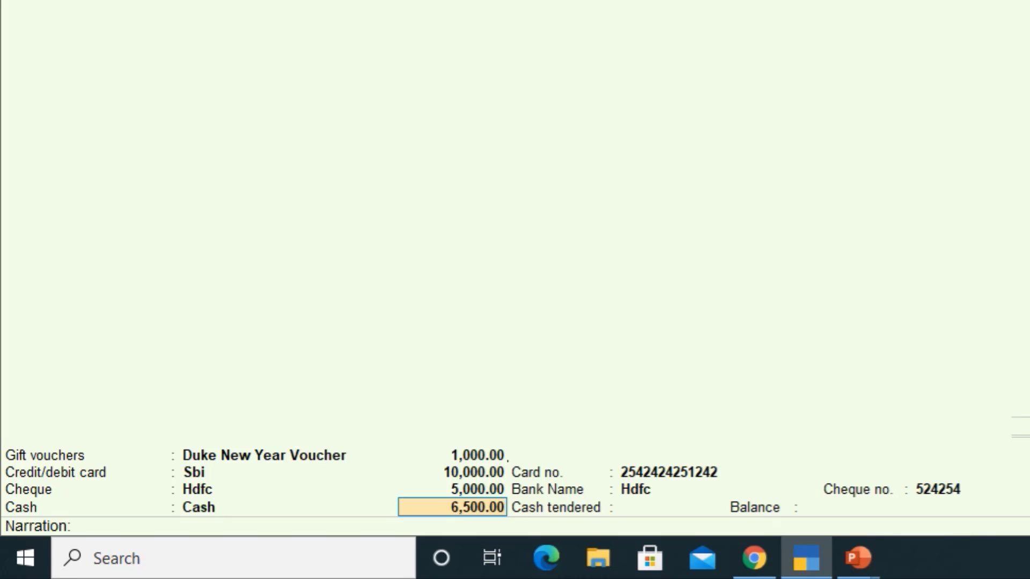
Step: Change the cheque amount to 5,200.00, leaving 6,300.00 as cash
key("BackSpace")
key("BackSpace")
key("BackSpace")
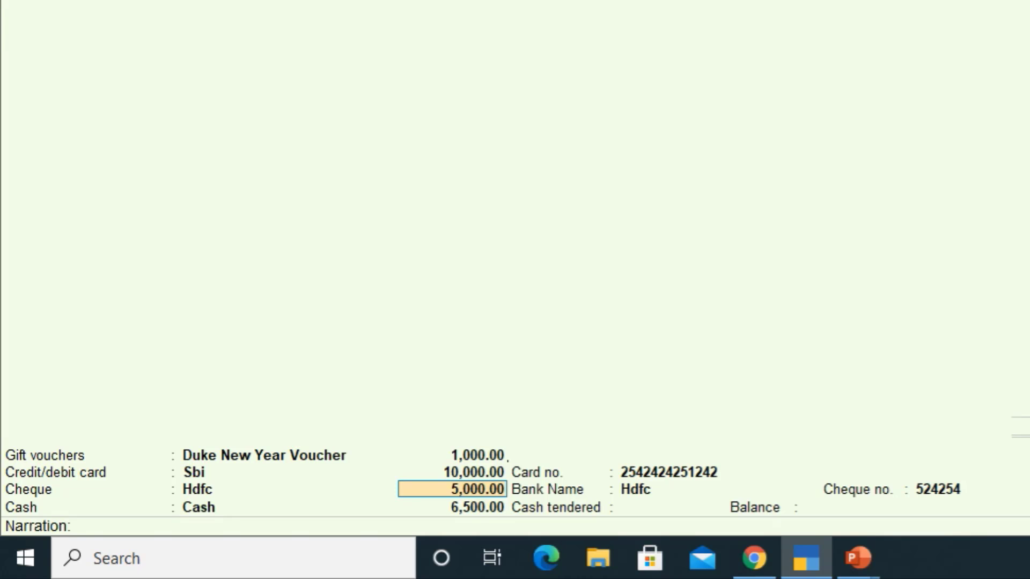
type("5200")
key("Return")
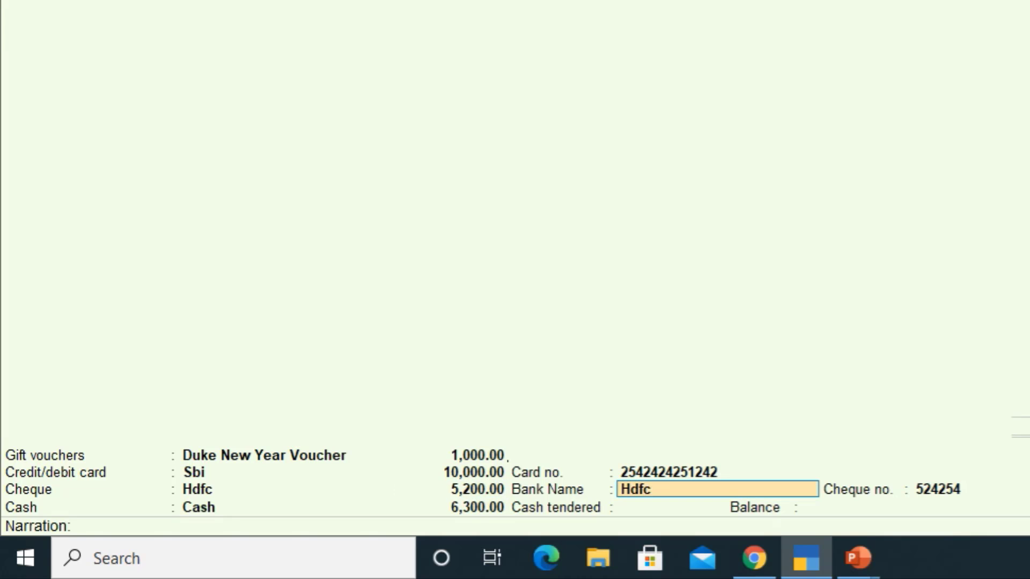
key("Return")
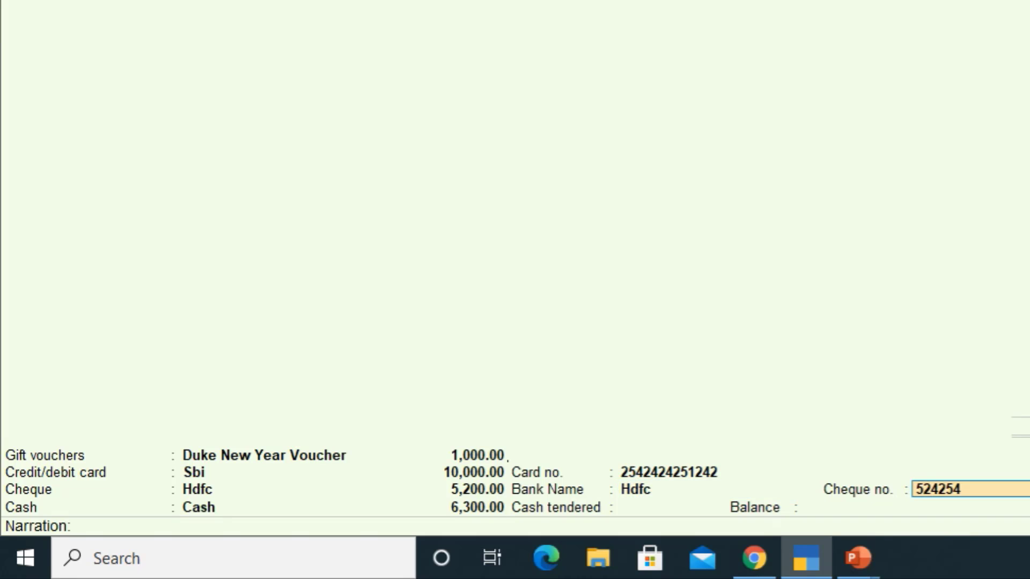
key("Return")
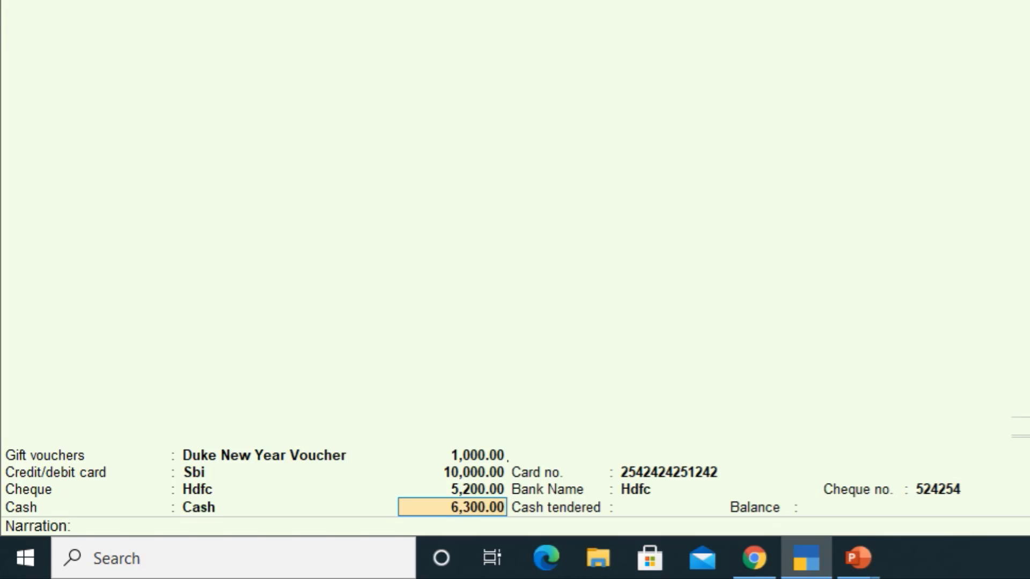
key("Return")
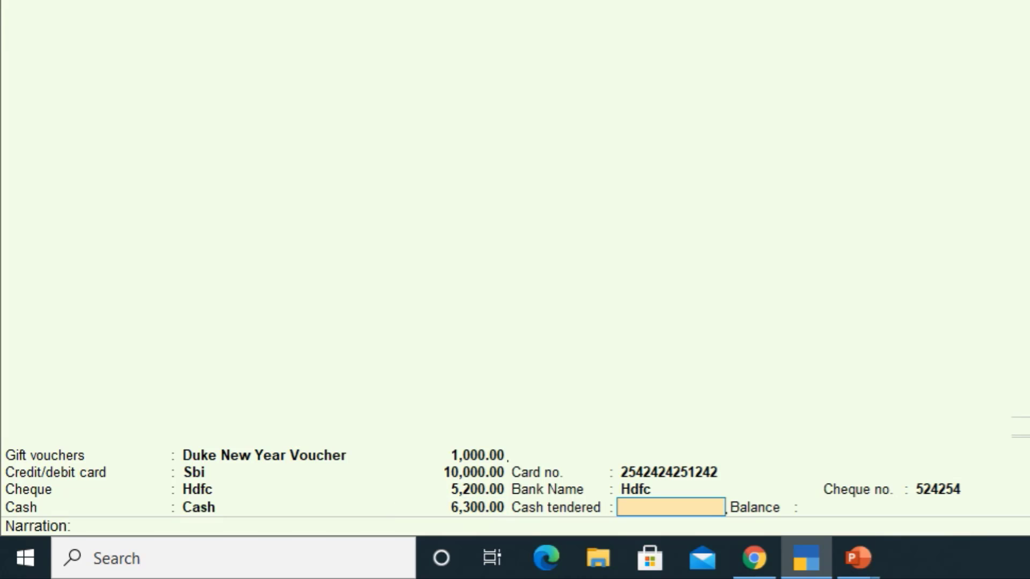
Step: Correct cash tendered from 6,500.00 to 6,400.00 for a 100.00 balance, leaving narration empty
type("6500")
key("Return")
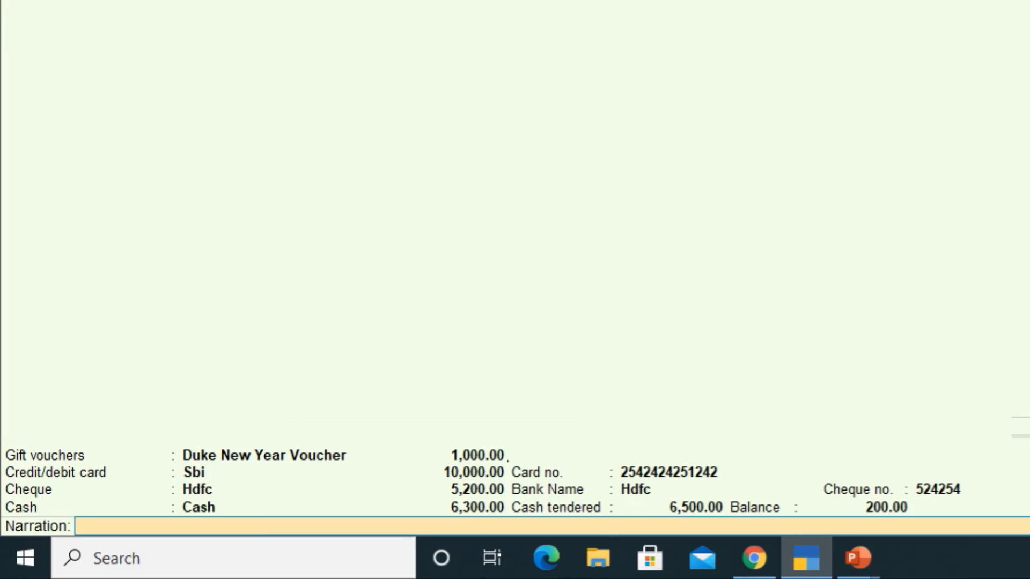
key("BackSpace")
type("6400")
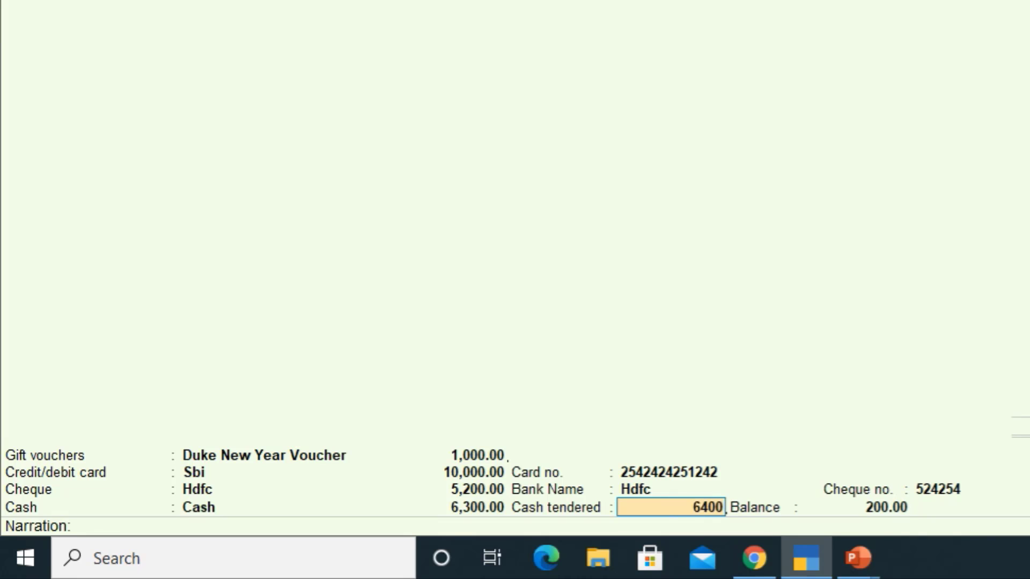
key("Return")
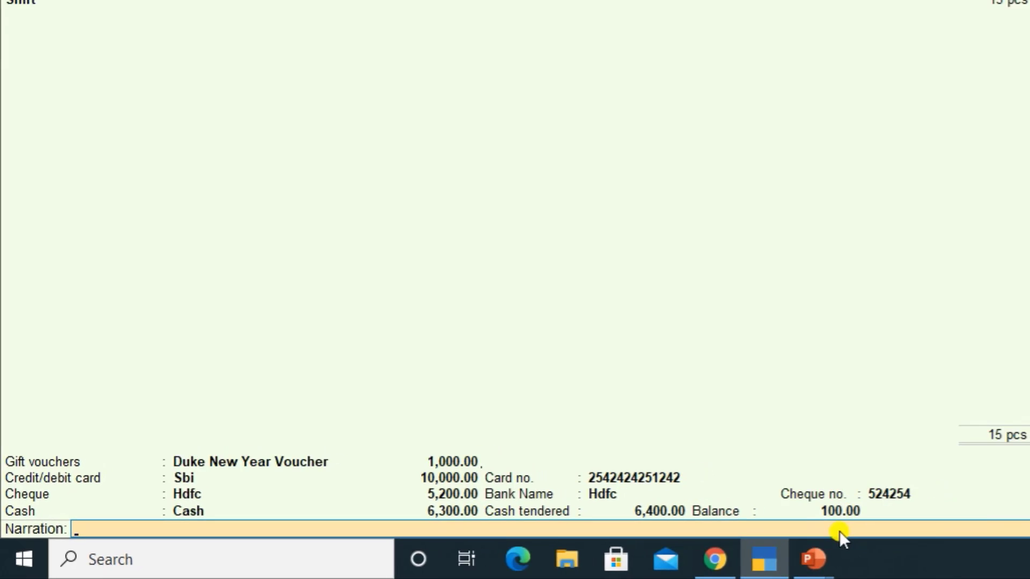
key("Return")
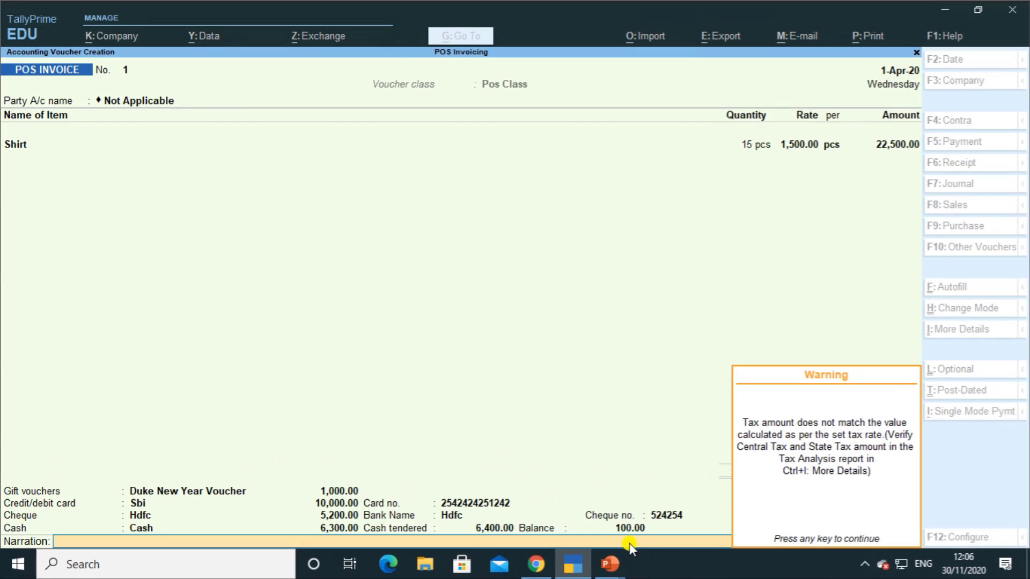
Step: Dismiss the tax mismatch warning, accept the invoice, and choose Preview for the Cash Memo
key("Return")
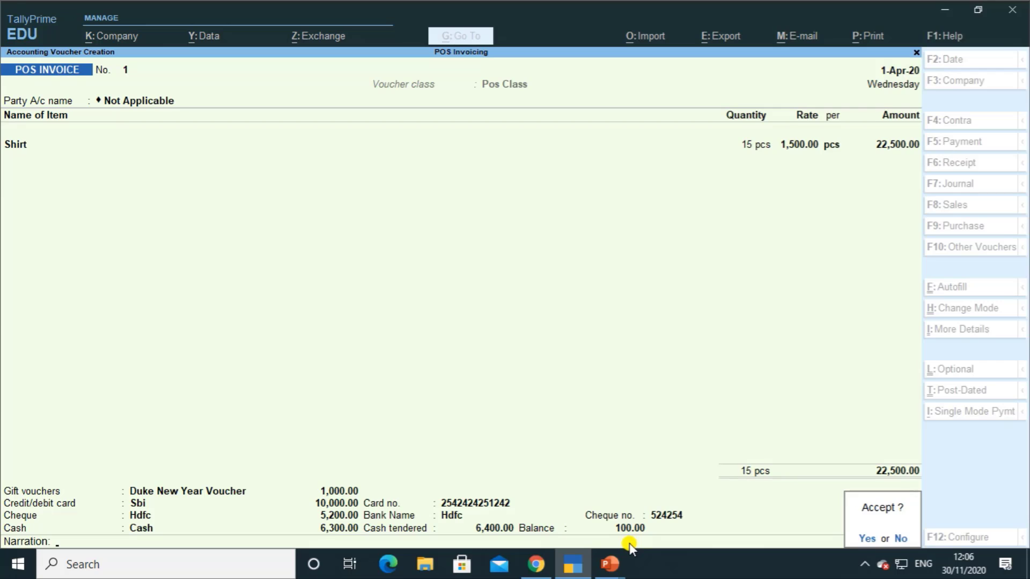
key("Return")
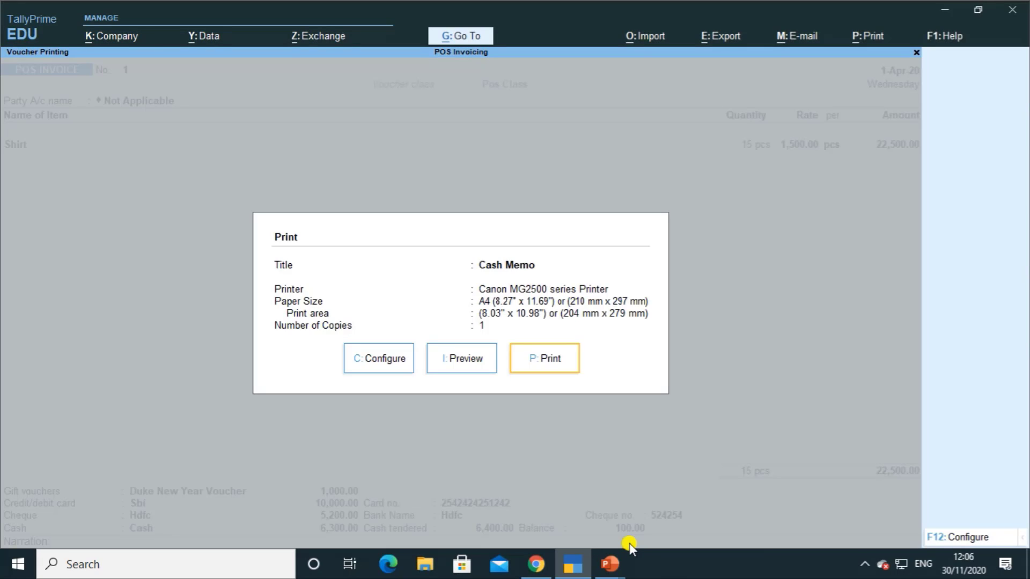
key("Left")
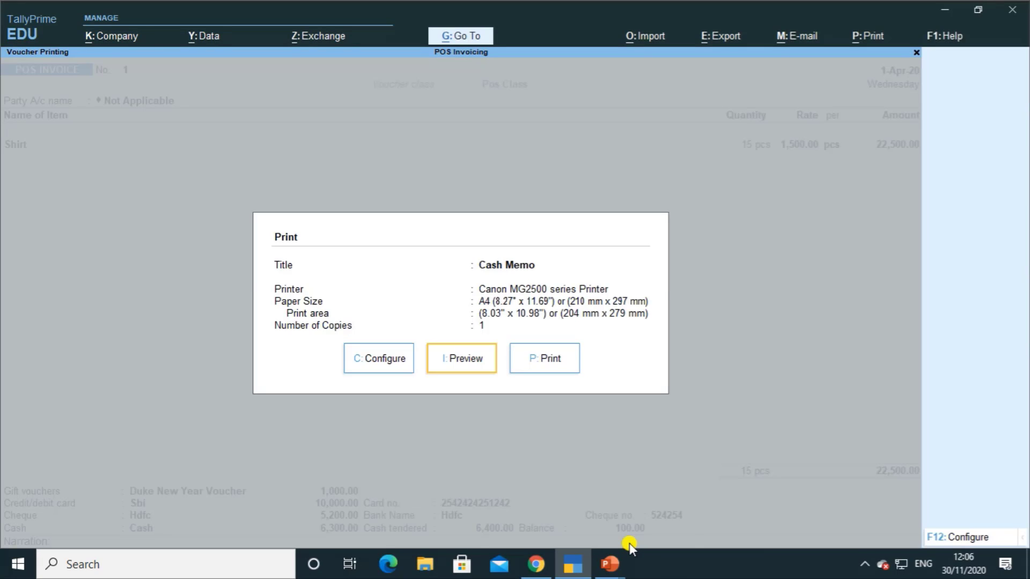
key("Return")
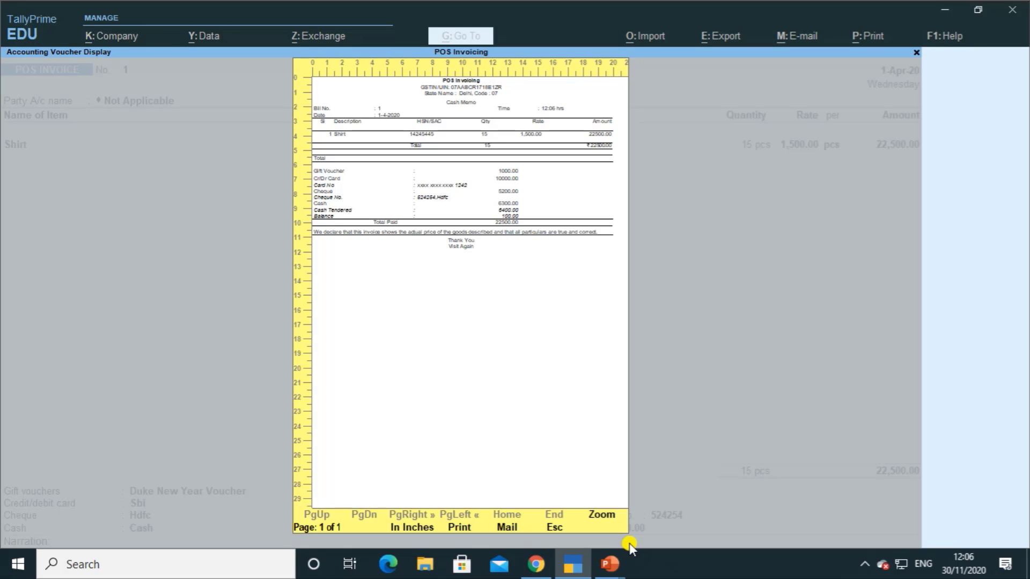
Step: Review the enlarged Cash Memo preview, then close it to reach a new invoice No. 2
key("alt+z")
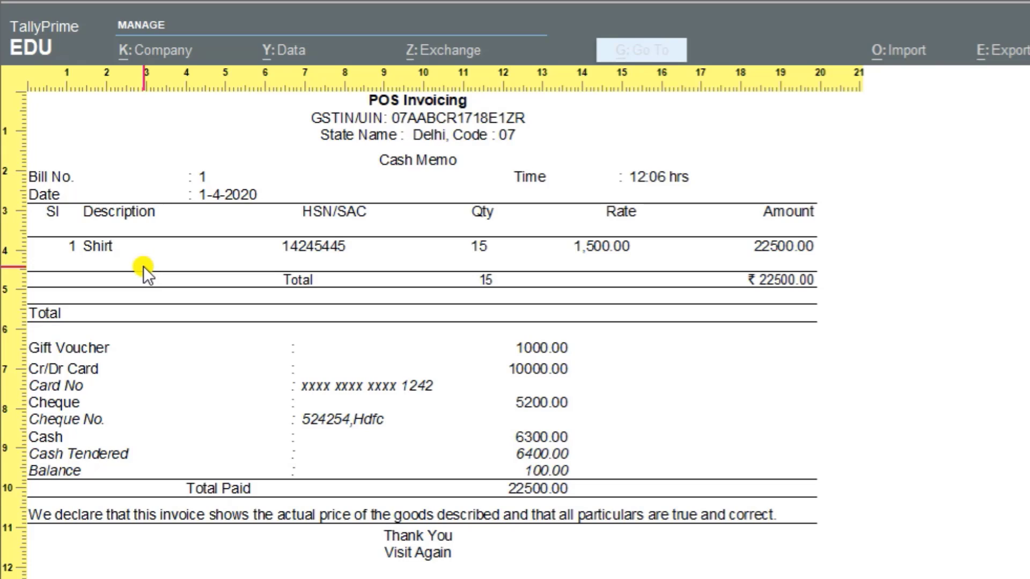
key("Escape")
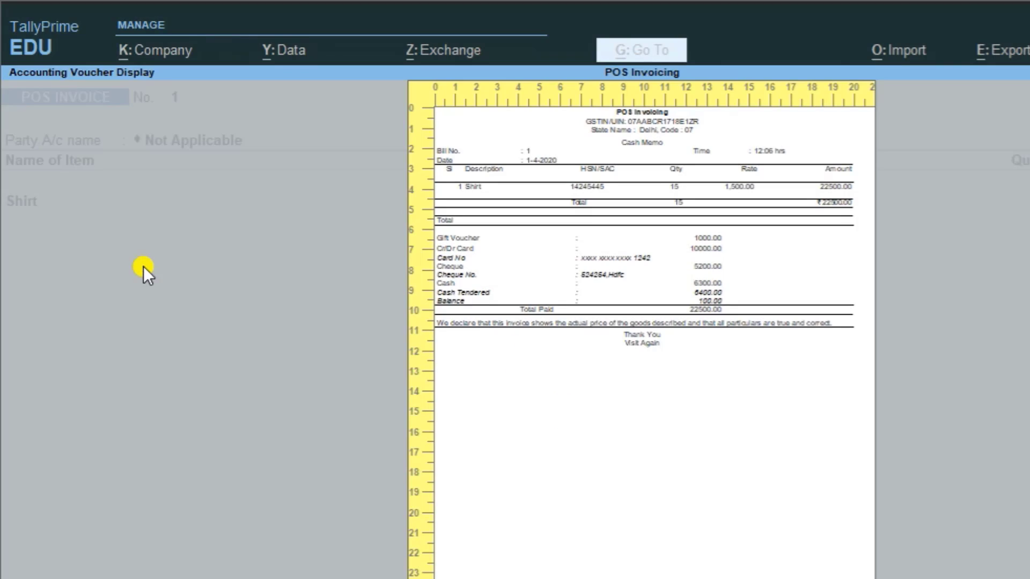
key("Escape")
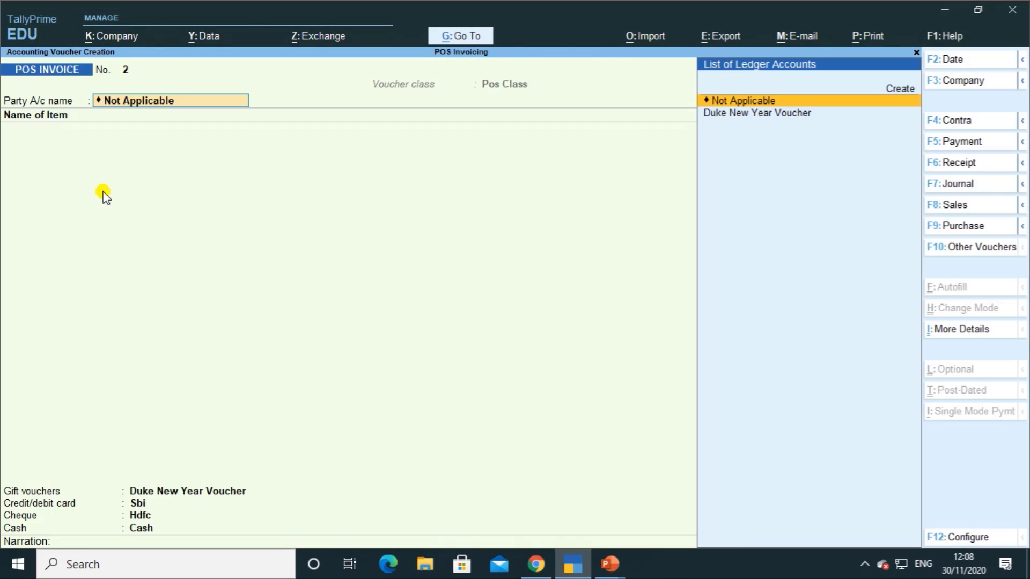
Step: Quit the blank invoice without saving and open the list of masters to alter
key("Escape")
key("Escape")
key("y")
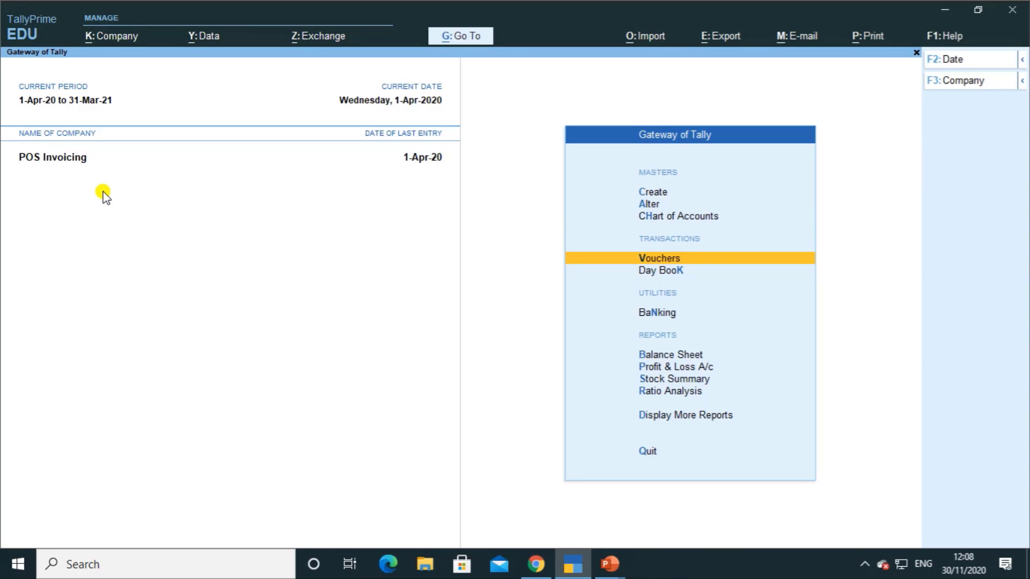
key("Up")
key("Up")
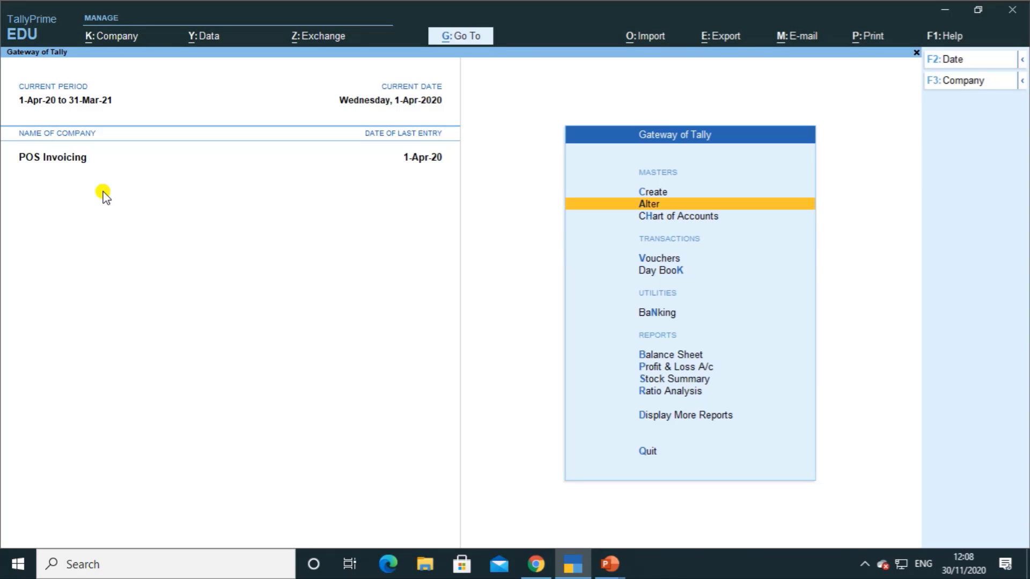
key("Up")
key("Return")
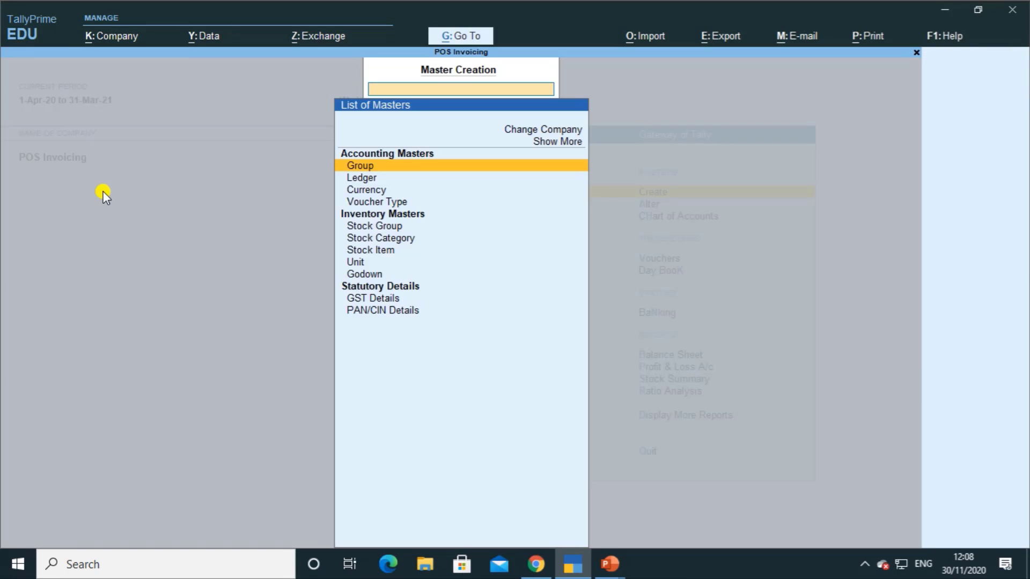
key("Escape")
key("Down")
key("Return")
Step: Open the POS INVOICE voucher type and its Pos Class settings
key("Down")
key("Down")
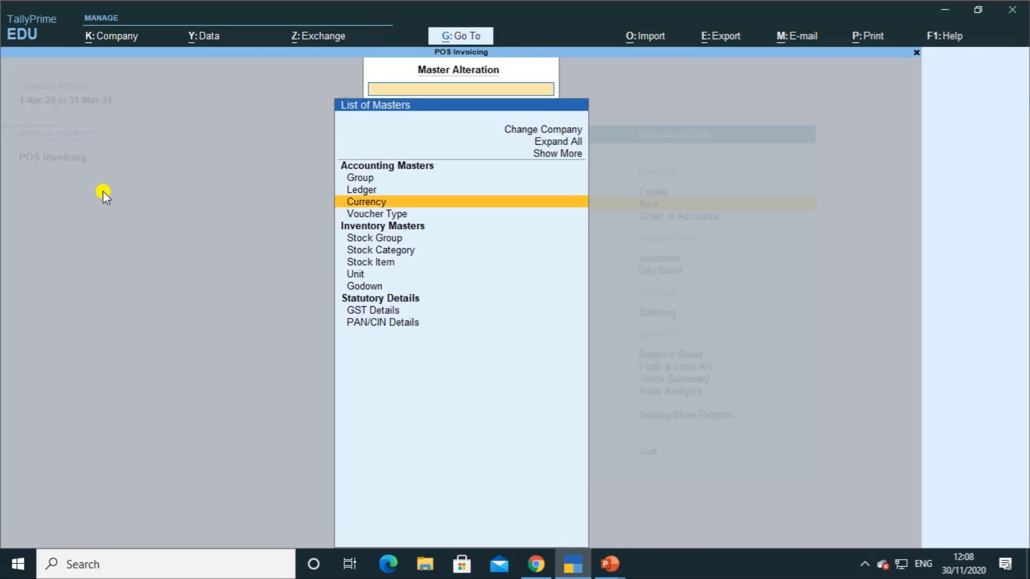
key("Down")
key("Return")
key("Down")
key("Down")
key("Down")
key("Down")
key("Down")
key("Down")
key("Down")
key("Down")
key("Down")
key("Down")
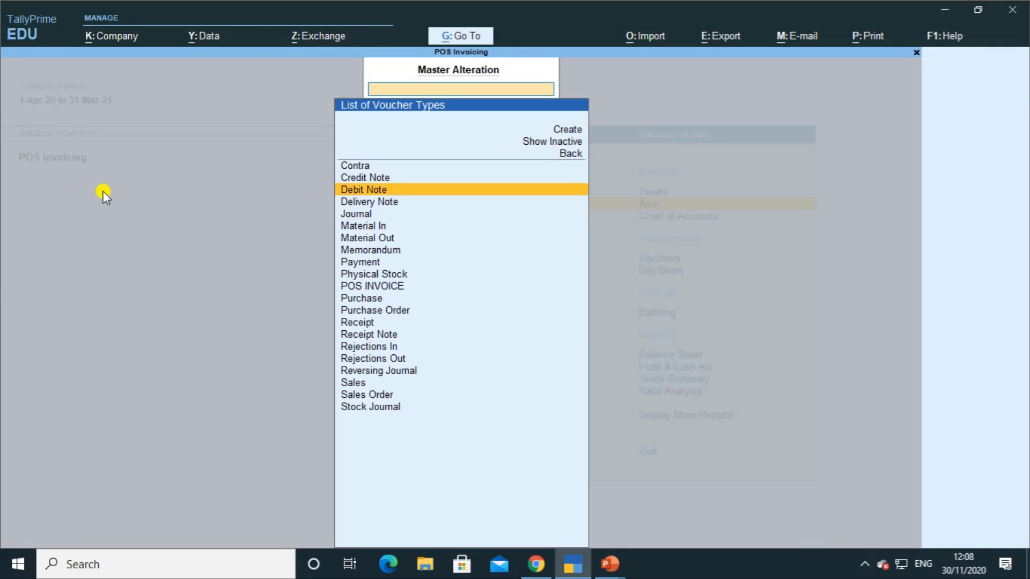
key("Return")
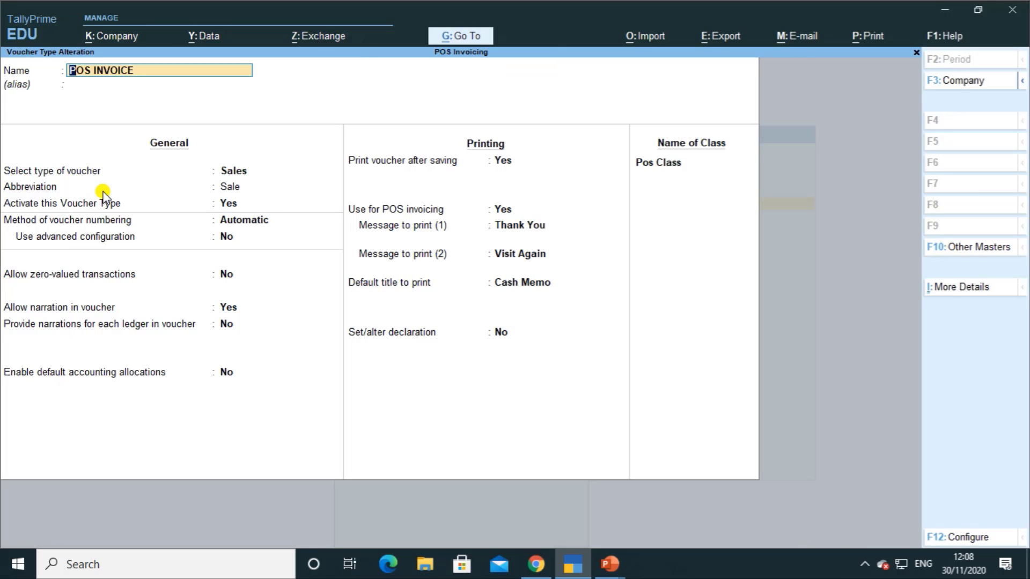
key("ctrl+End")
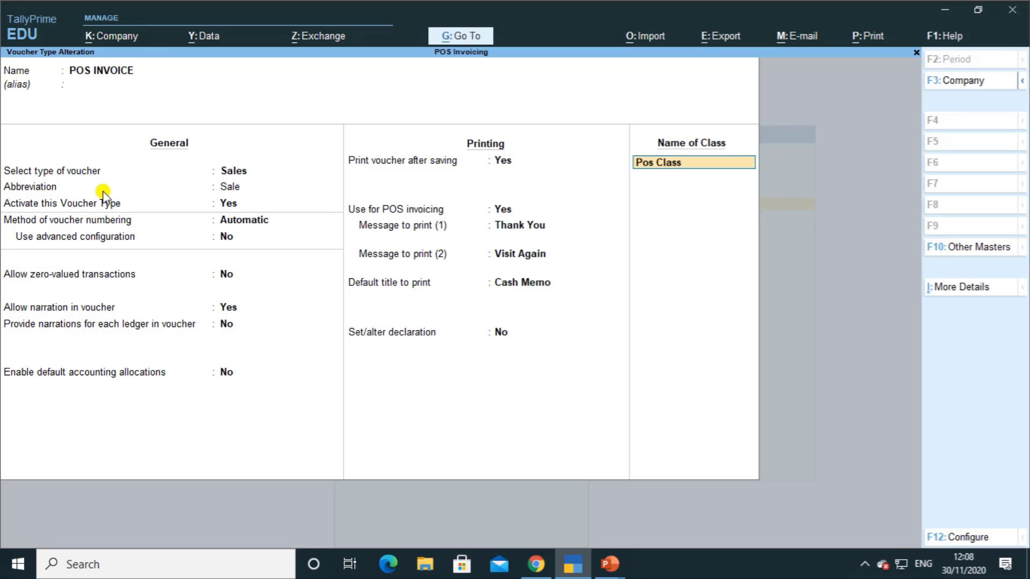
key("Return")
Step: Create a Cgst ledger under Duties & Taxes, GST type Central Tax, as an additional entry
key("Return")
key("Return")
key("Return")
key("Return")
key("Return")
key("Return")
key("Return")
key("Return")
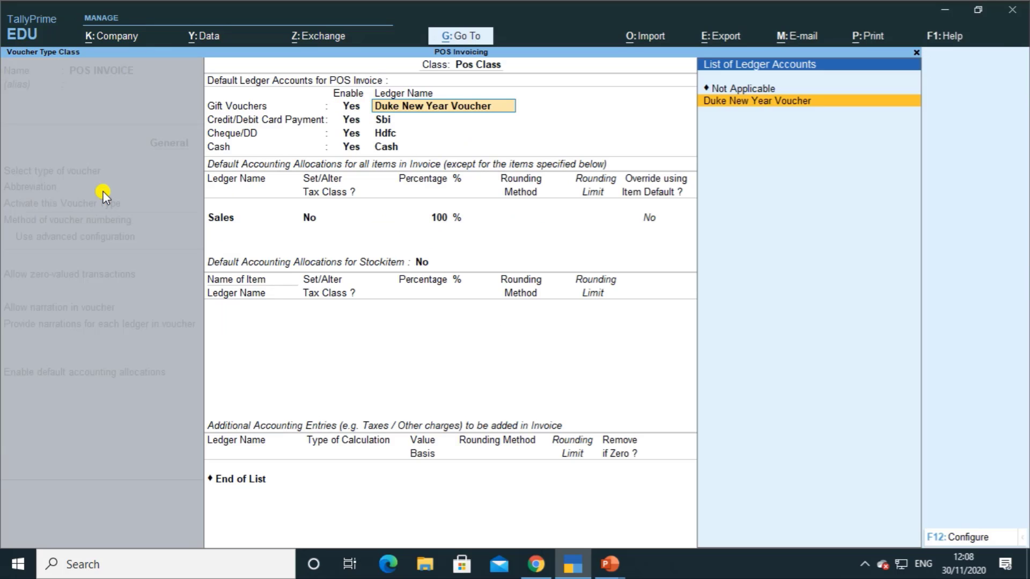
key("Return")
key("Return")
key("Return")
key("Return")
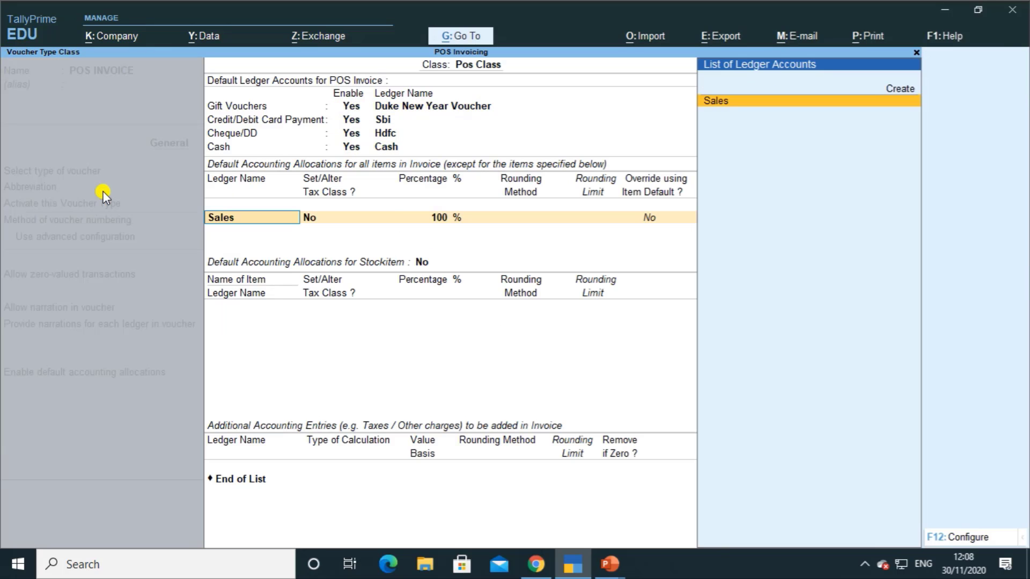
key("Return")
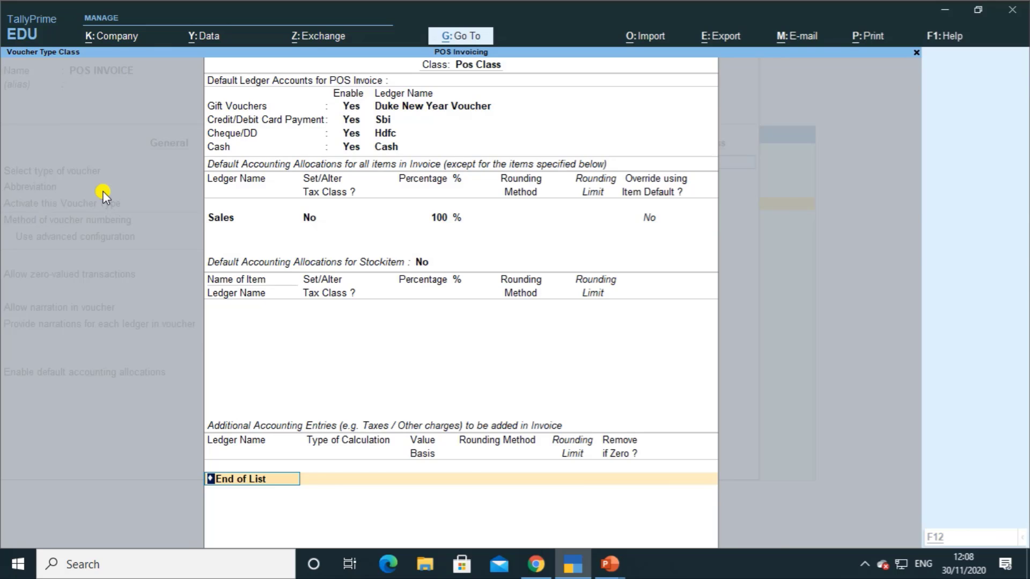
key("alt+c")
type("Cgst")
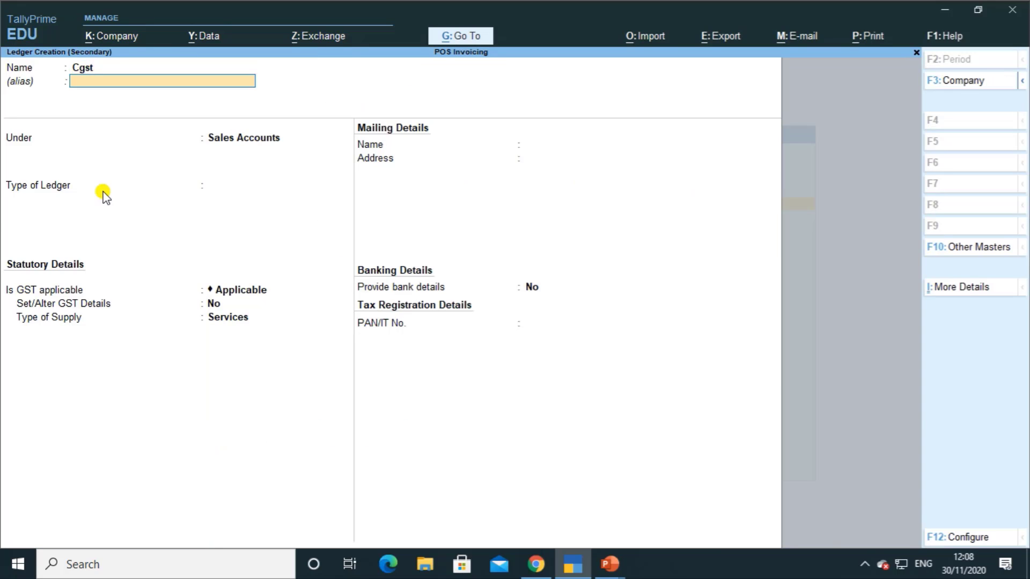
key("Return")
type("d")
key("BackSpace")
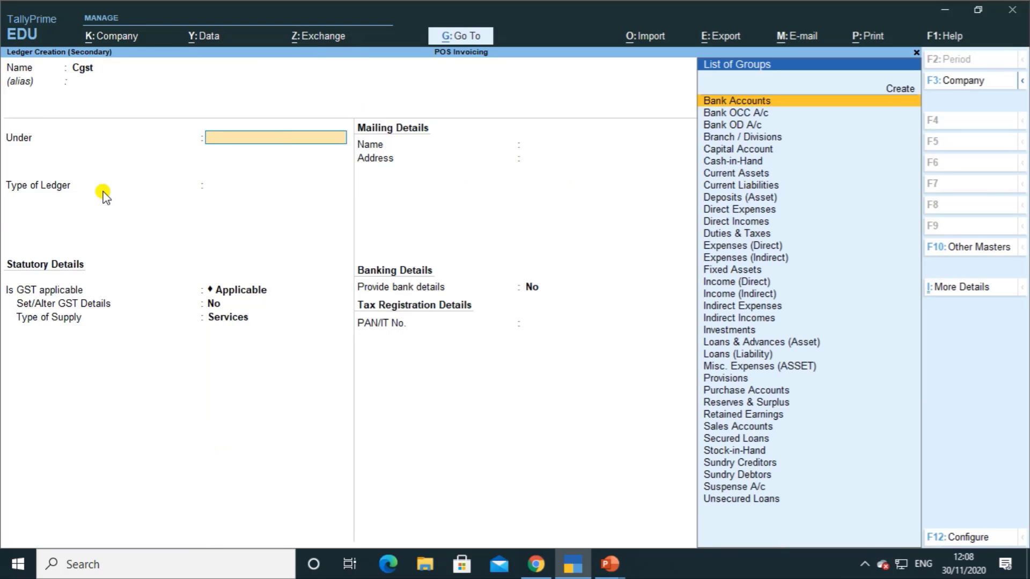
type("du")
key("Return")
key("Up")
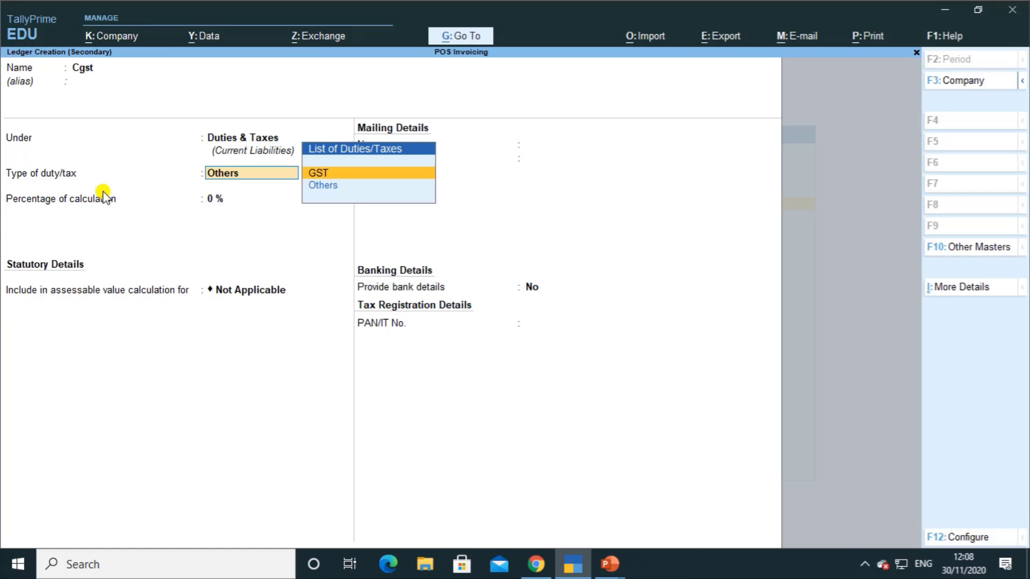
key("Return")
key("Return")
key("Return")
key("Return")
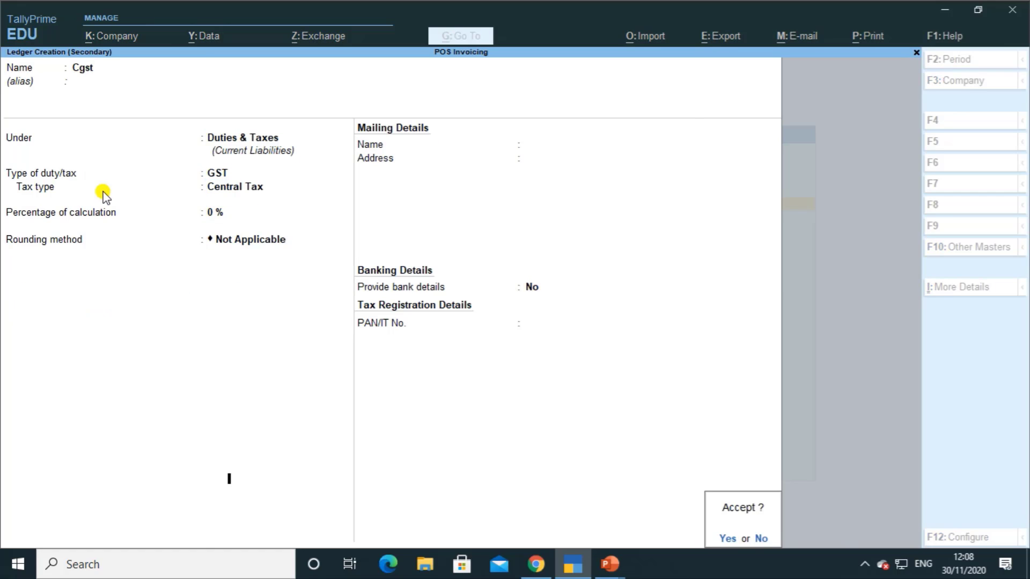
key("Return")
Step: Create an Sgst ledger under Duties & Taxes as GST State Tax, and save Pos Class
key("Return")
key("alt+c")
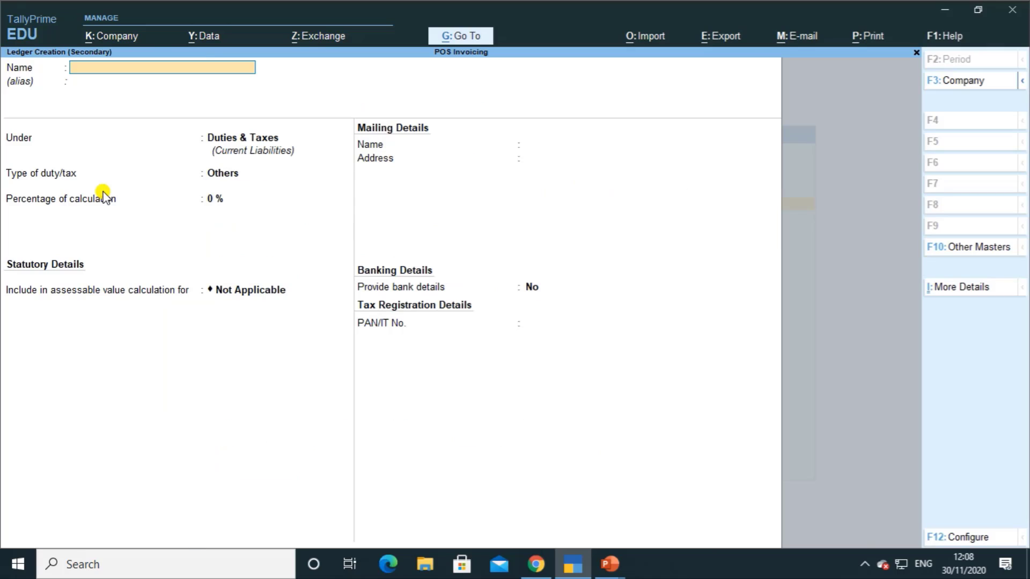
type("Sgst")
key("Return")
key("Return")
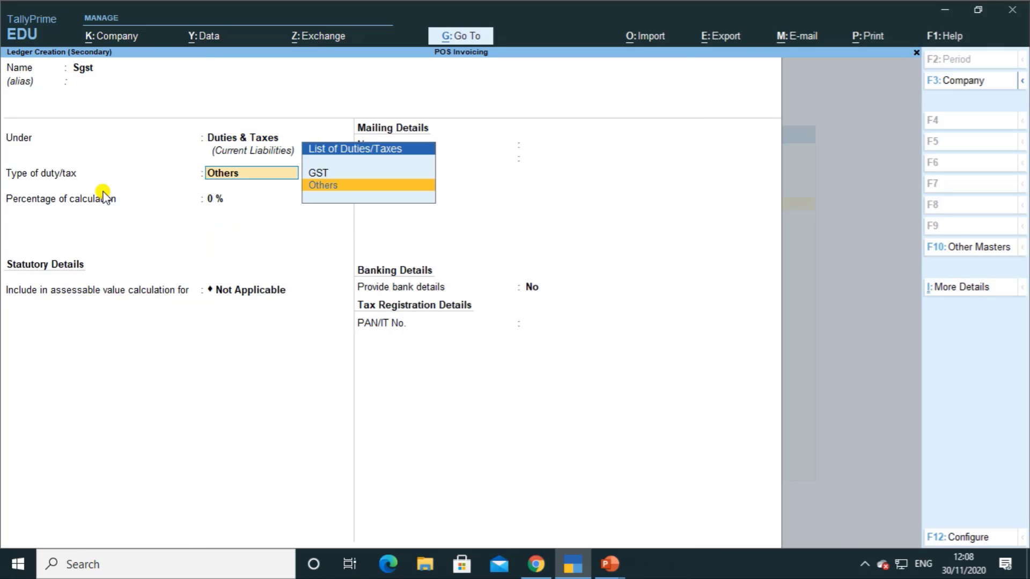
key("Up")
key("Return")
key("Down")
key("Down")
key("Down")
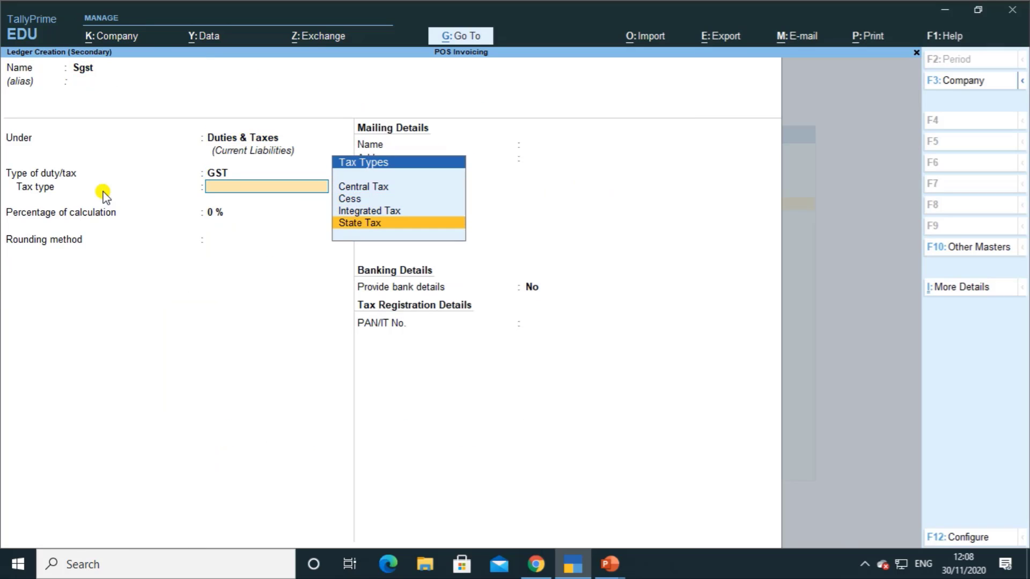
key("Return")
key("Return")
key("Return")
key("Return")
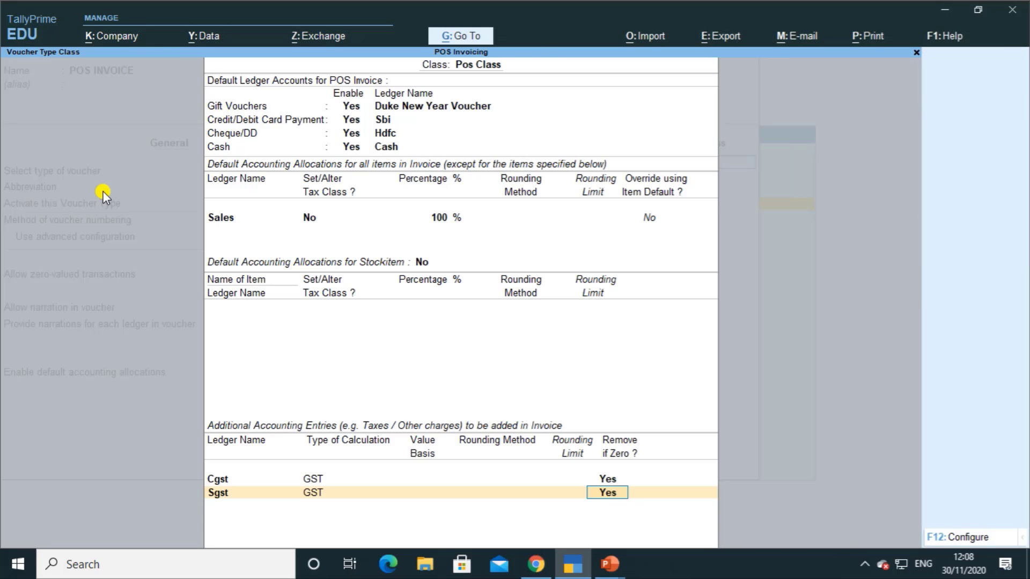
key("Return")
key("Return")
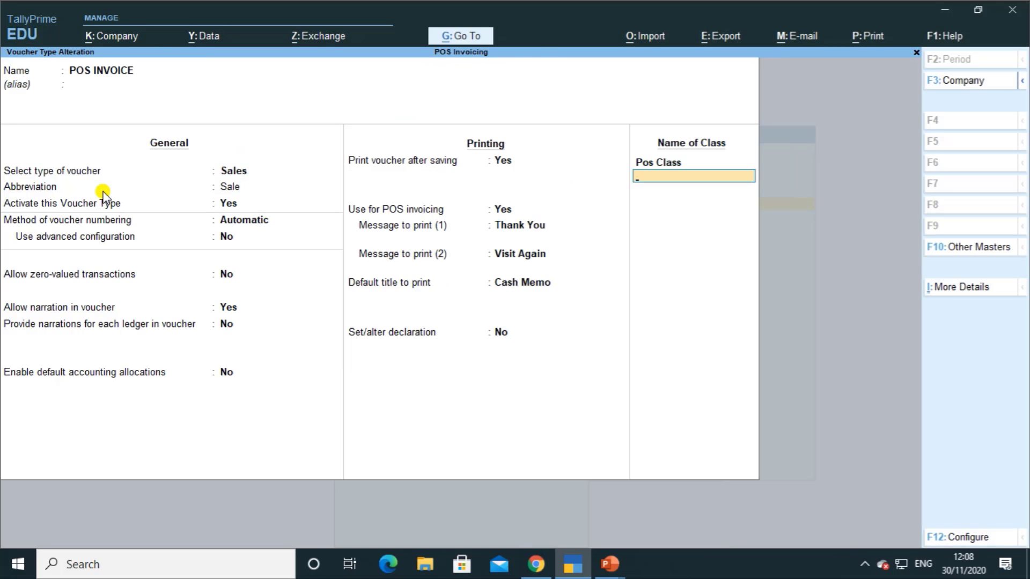
key("ctrl+a")
key("Escape")
Step: Start POS invoice No. 2 from Gateway with Not Applicable as the party
key("Escape")
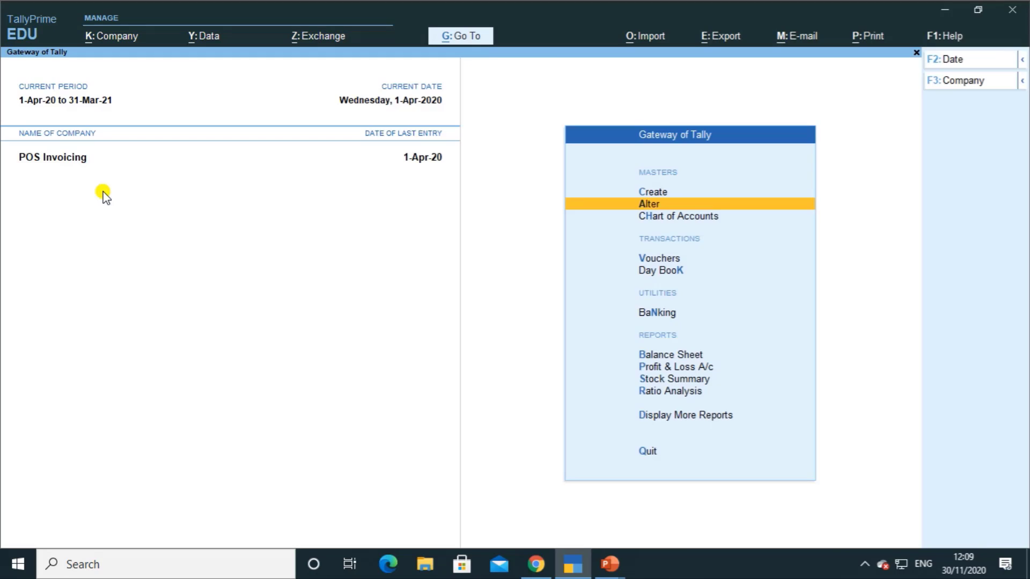
key("Escape")
key("Escape")
key("Down")
key("Down")
key("Down")
key("Down")
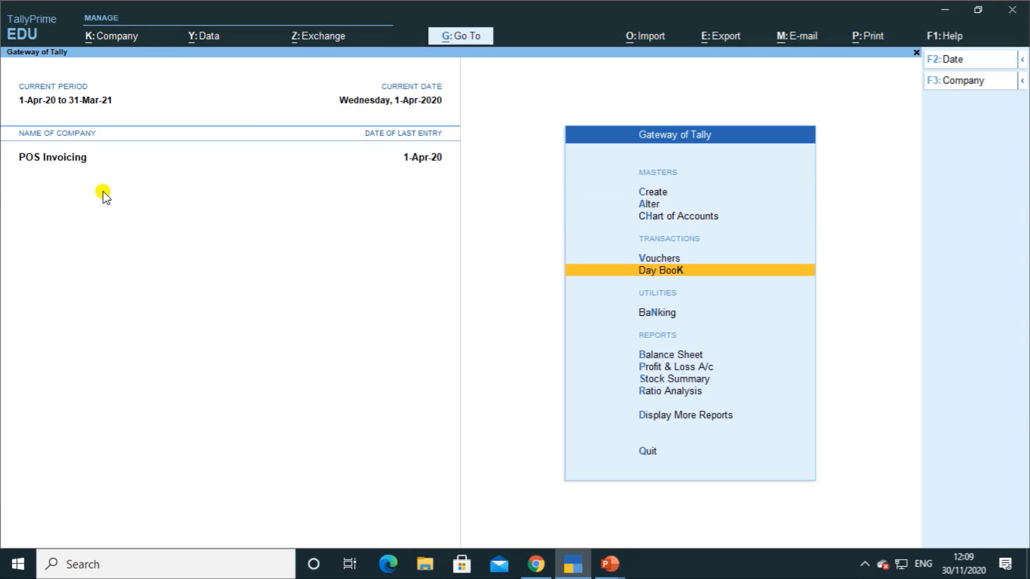
key("Up")
key("Return")
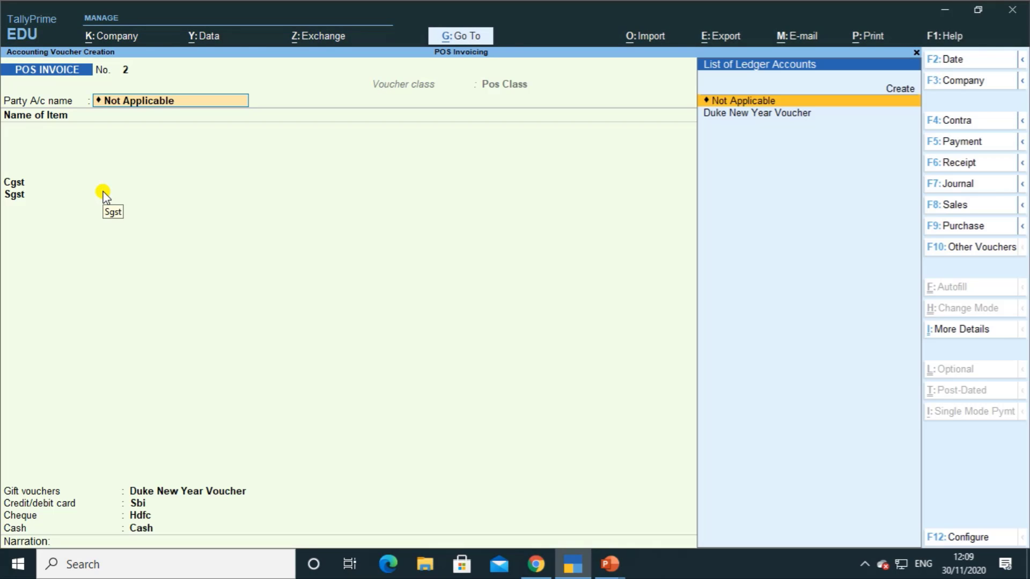
key("Return")
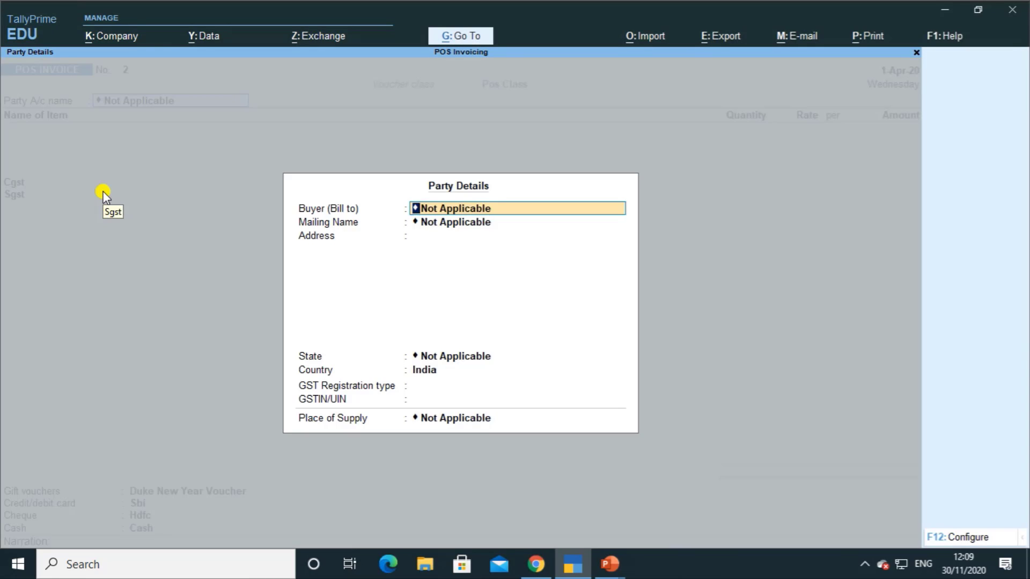
key("ctrl+a")
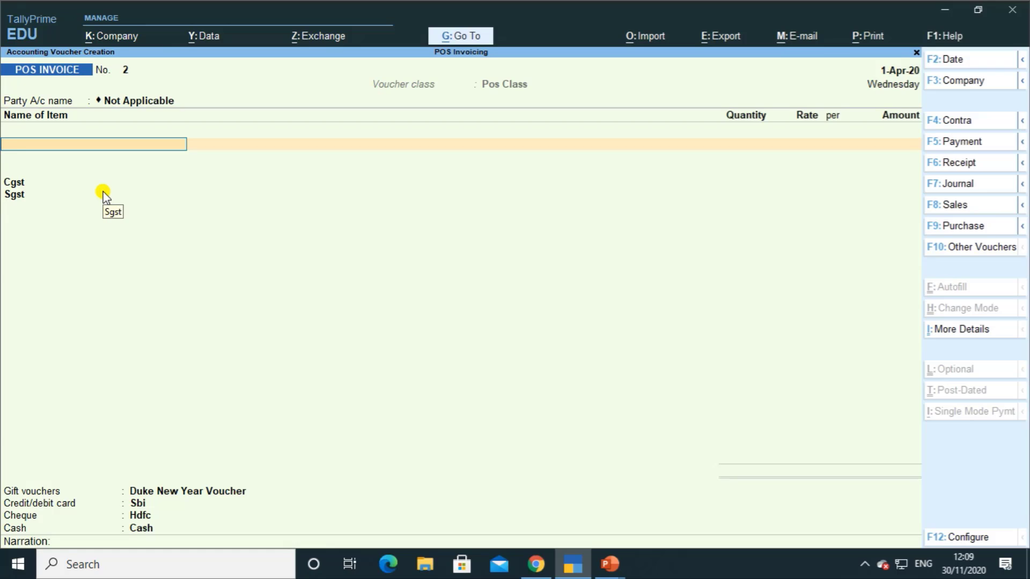
Step: Add Shirt at 1,500.00 with Cgst and Sgst of 90.00 each, totalling 1,680.00
type("s")
key("Return")
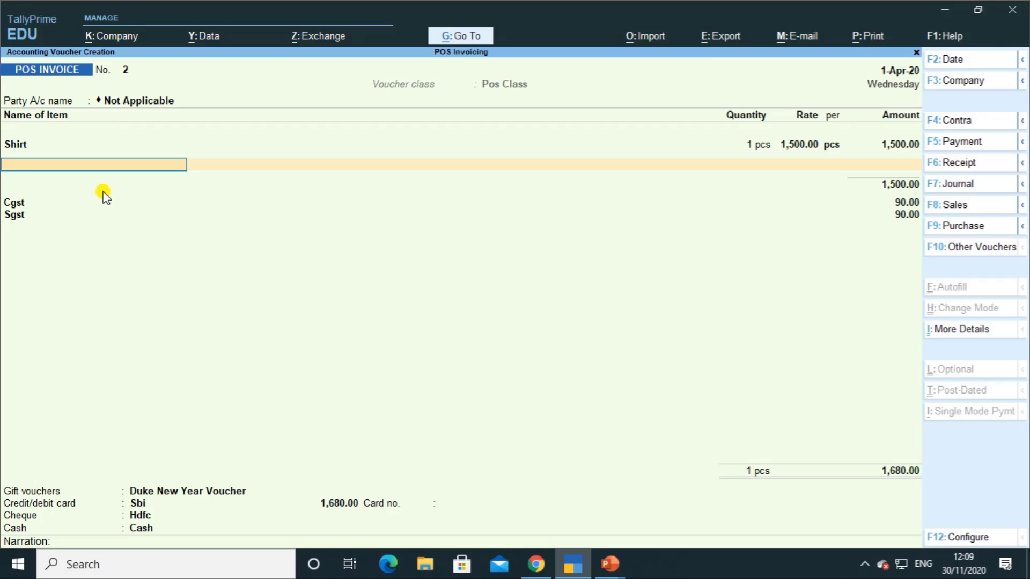
left_click(762, 147)
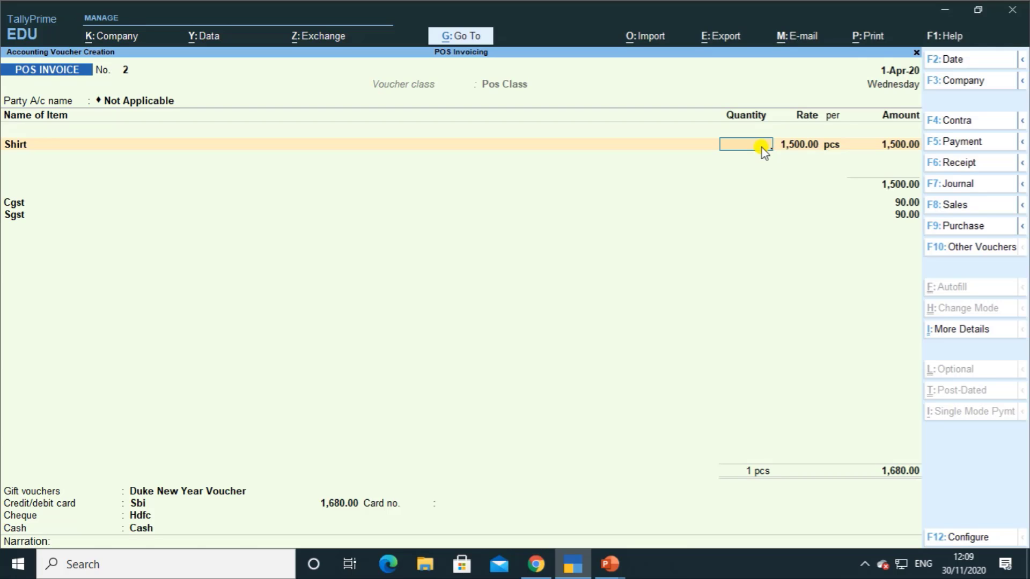
Step: Change the Shirt quantity to 2, bringing the total to 3,360.00
type("2")
key("Return")
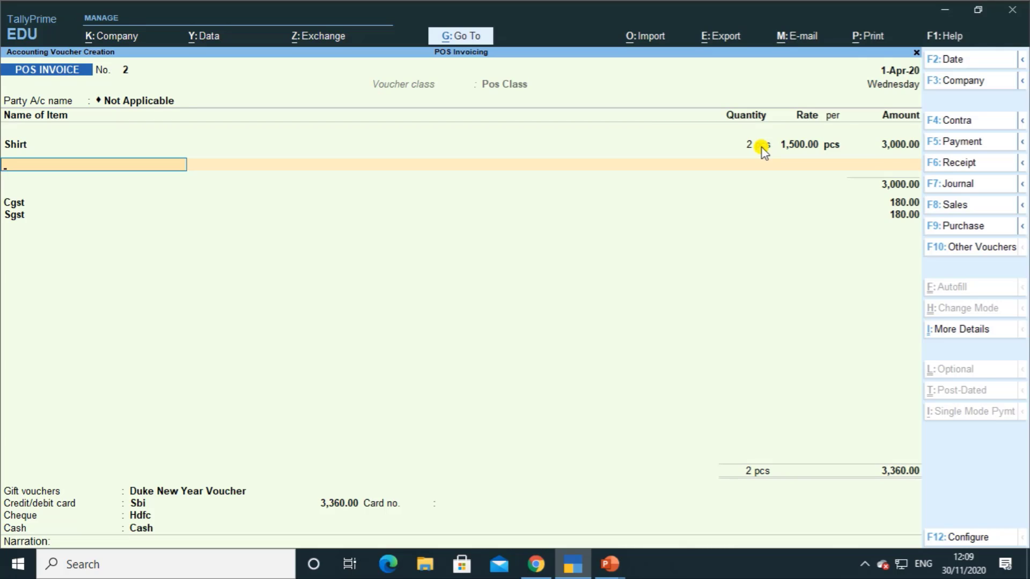
key("Return")
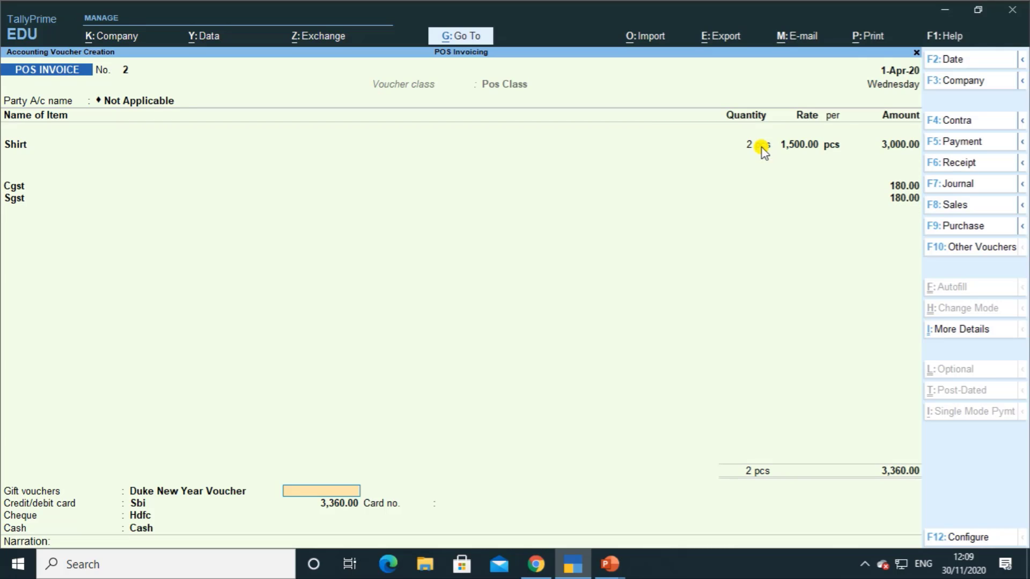
key("Return")
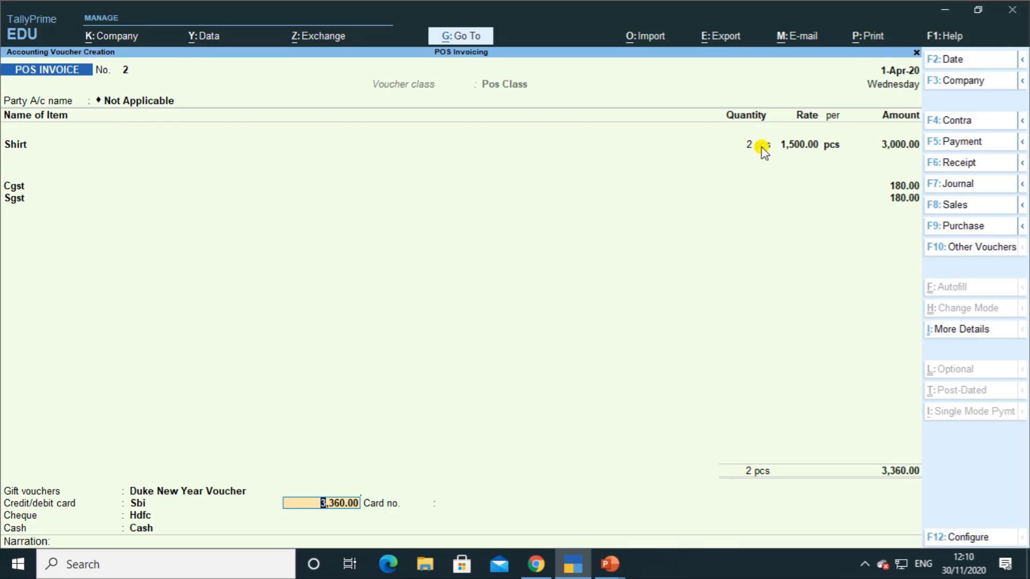
Step: Enter the Sbi card number for the 3,360.00 payment and save the invoice
key("Return")
type("1")
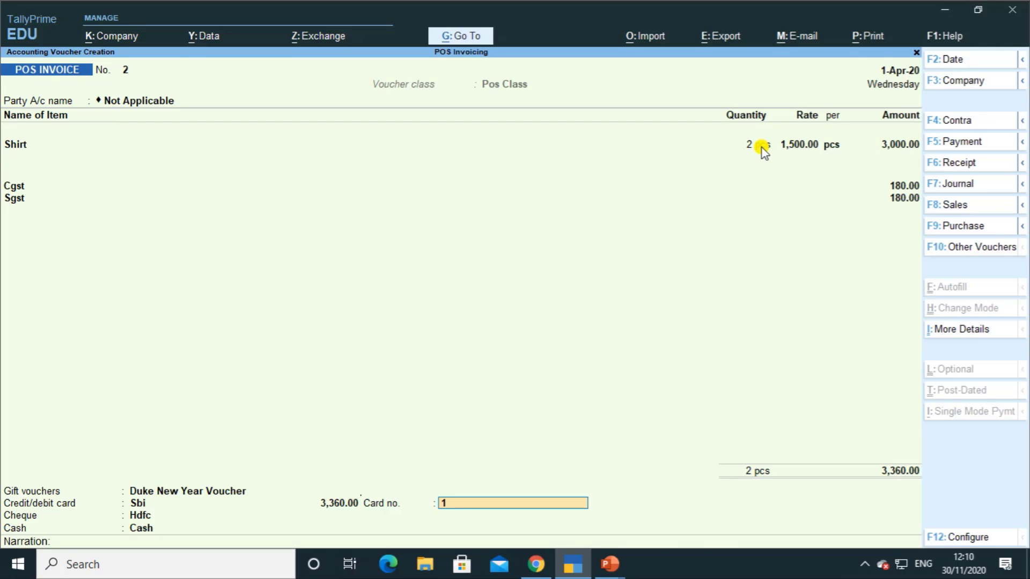
type("2424225524")
key("Return")
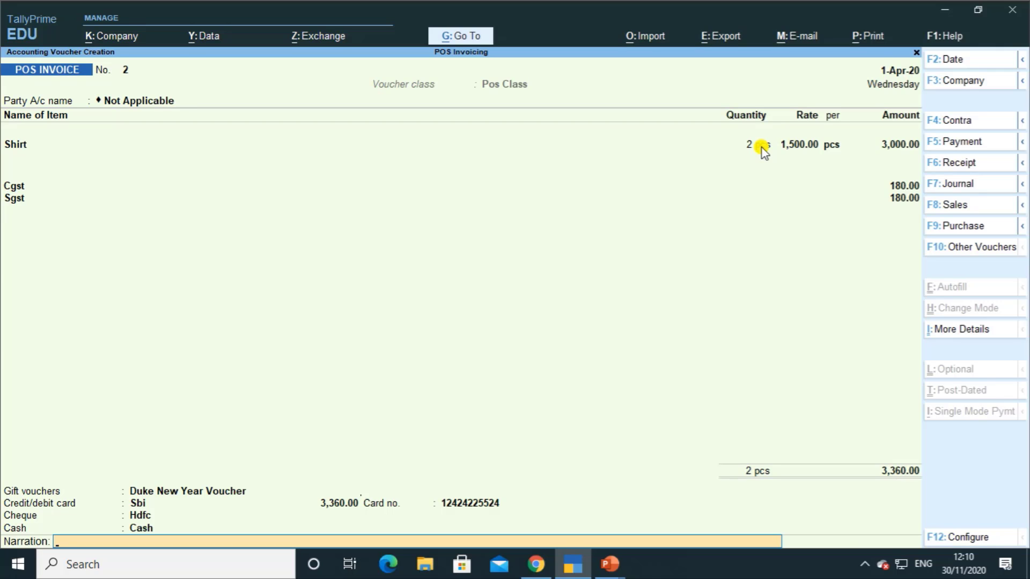
key("Return")
key("Return")
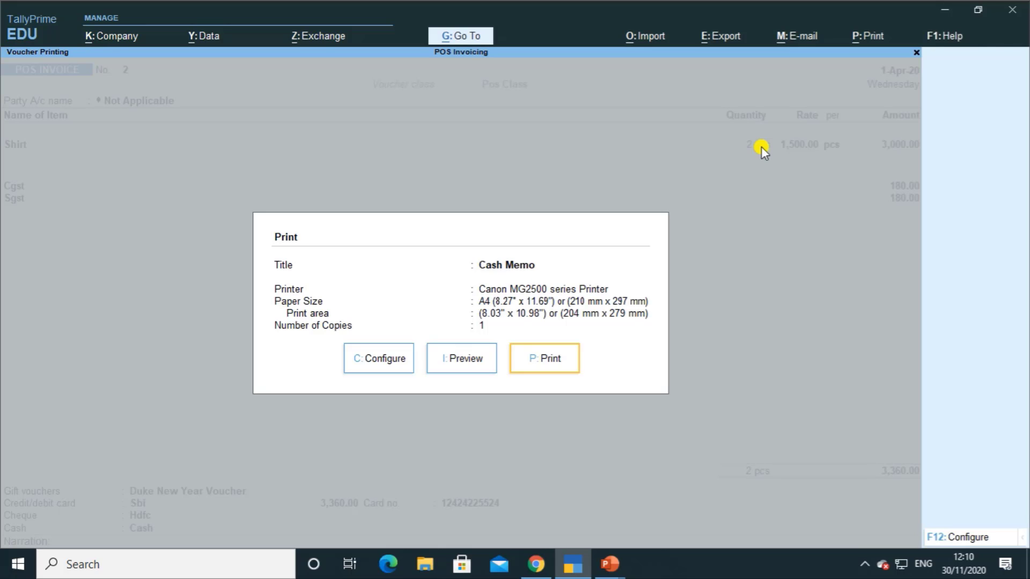
Step: Preview and enlarge bill 2's Cash Memo, then close the preview and Print dialog
key("i")
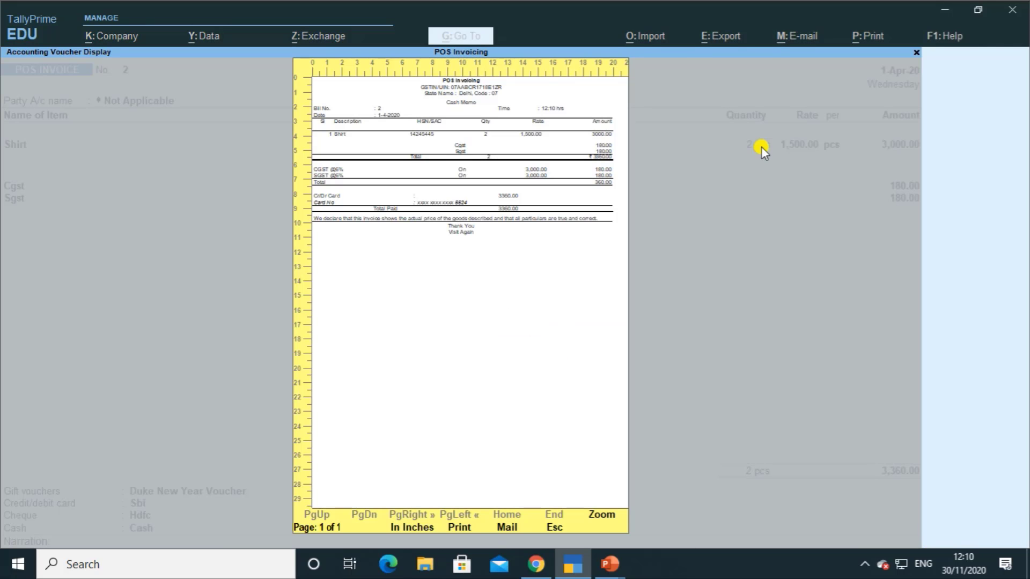
key("alt+z")
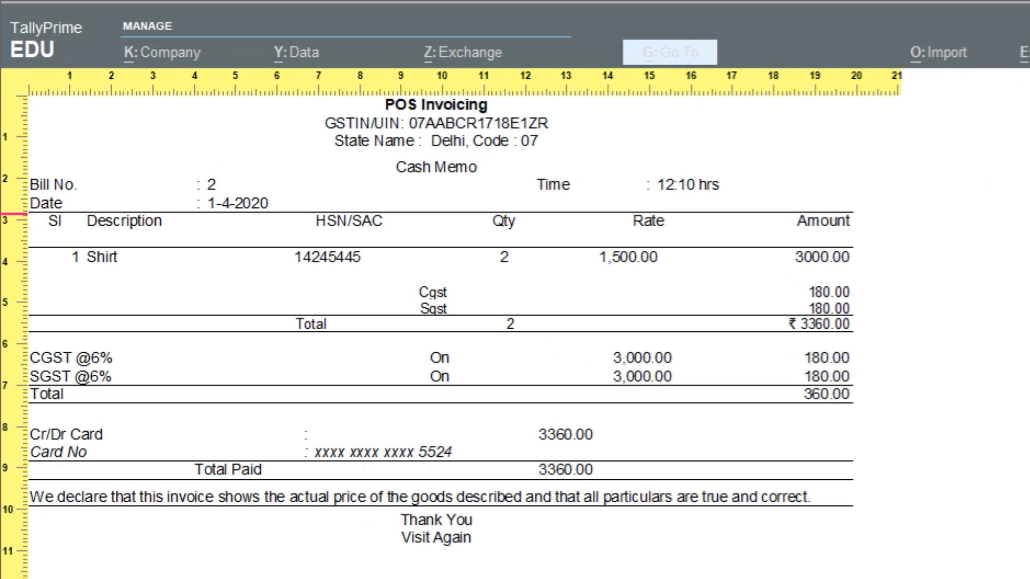
key("Escape")
key("Escape")
key("Escape")
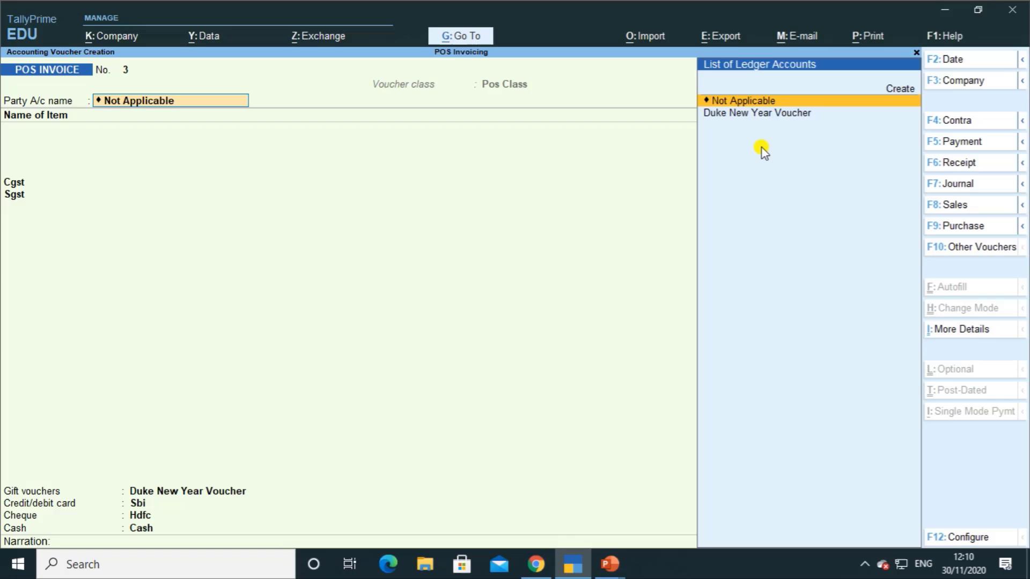
Step: Quit the blank voucher and open the POS INVOICE voucher type for alteration
key("Escape")
key("Escape")
key("y")
key("Up")
key("Up")
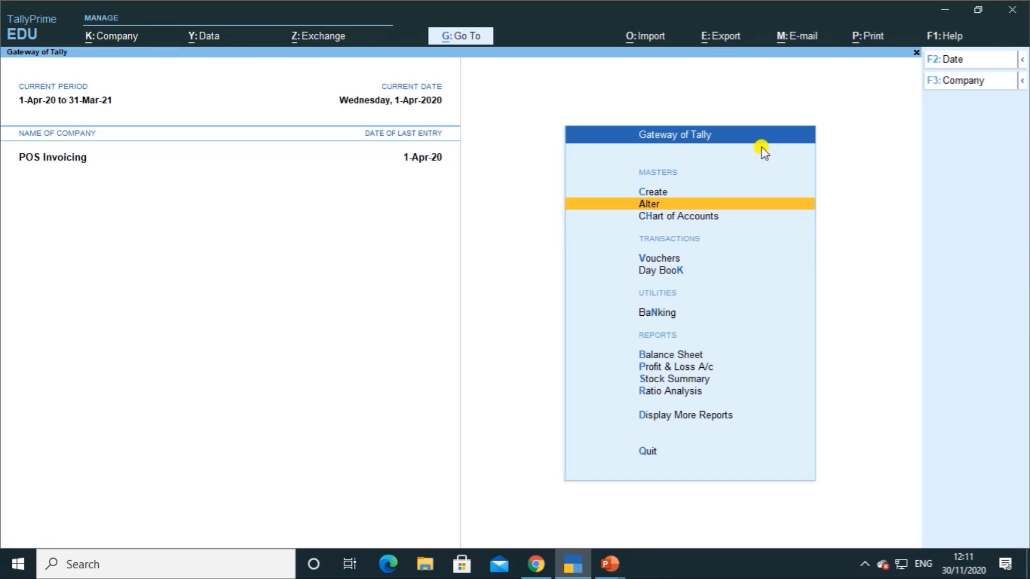
key("Return")
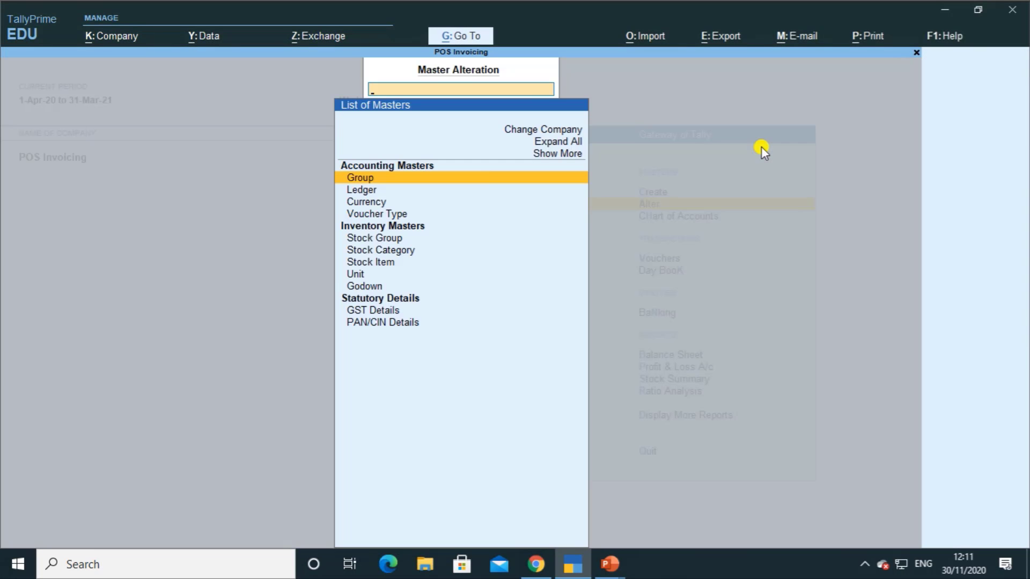
key("Down")
key("Down")
key("Down")
key("Return")
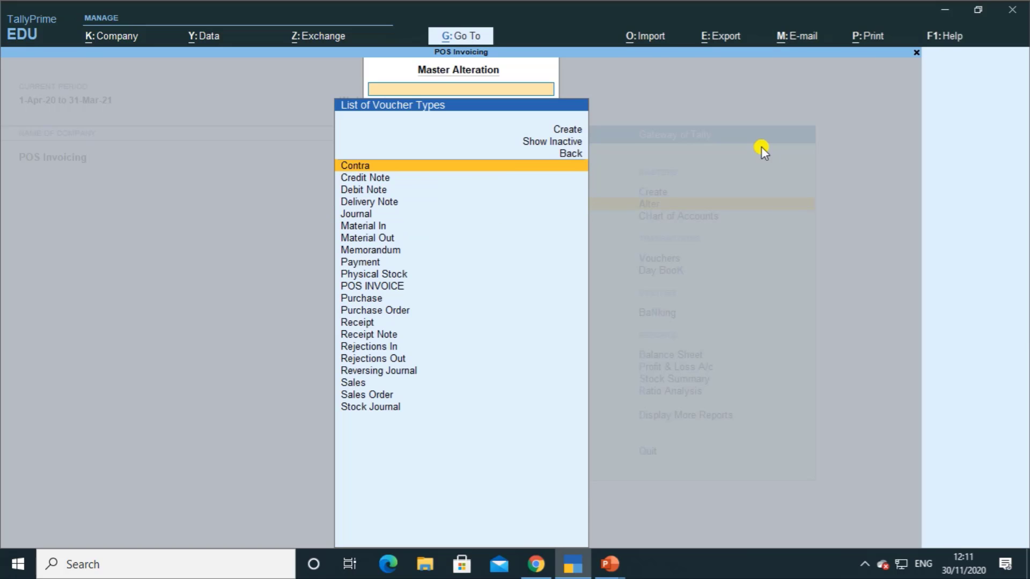
key("Down")
key("Down")
key("Down")
key("Down")
key("Down")
key("Down")
key("Down")
key("Down")
key("Down")
key("Down")
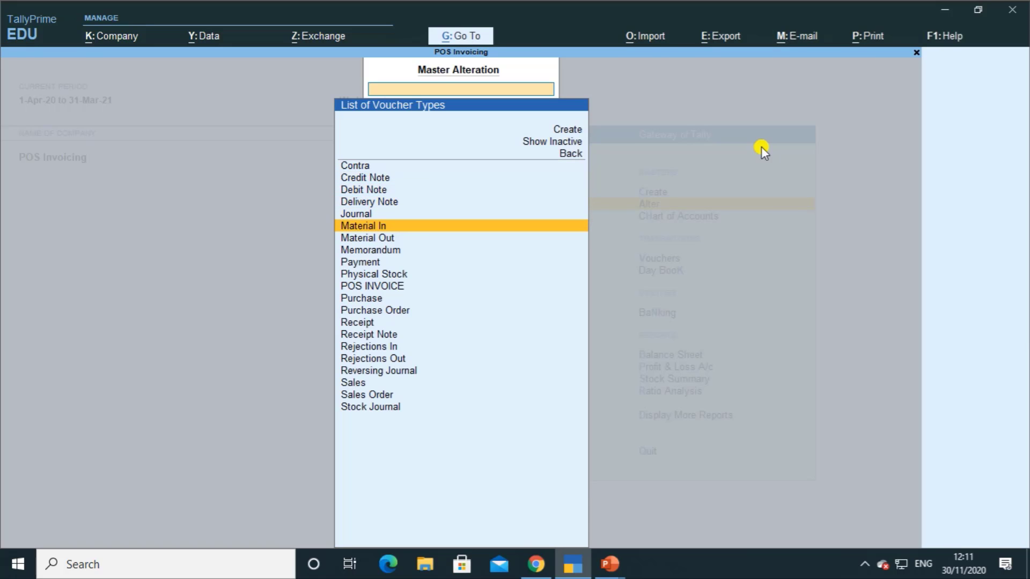
key("Return")
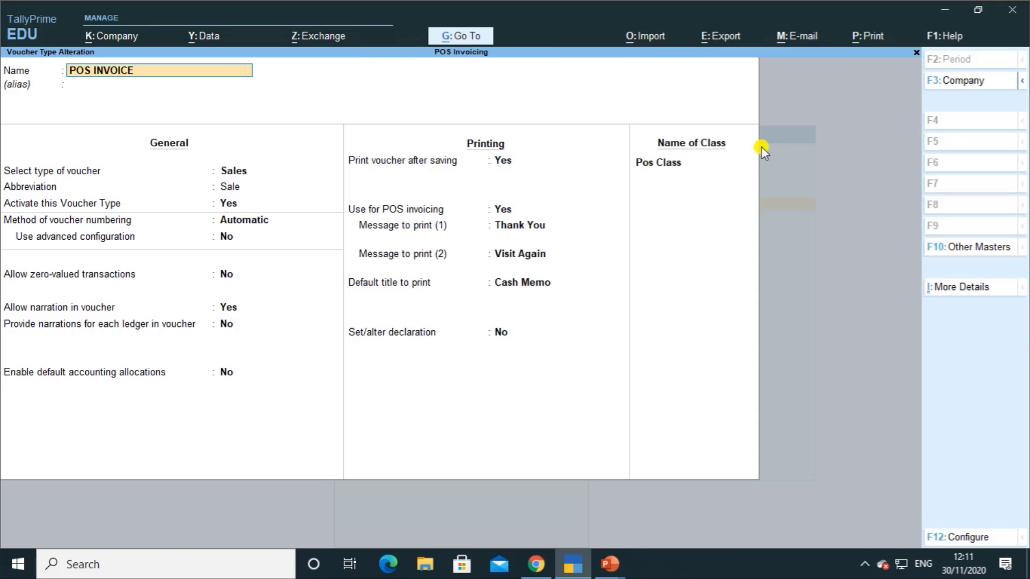
Step: Step through the settings and the unchanged Pos Class to reach a new class row
key("Return")
key("Return")
key("Return")
key("Return")
key("Return")
key("Return")
key("Return")
key("Return")
key("Return")
key("Return")
key("Return")
key("Return")
key("Return")
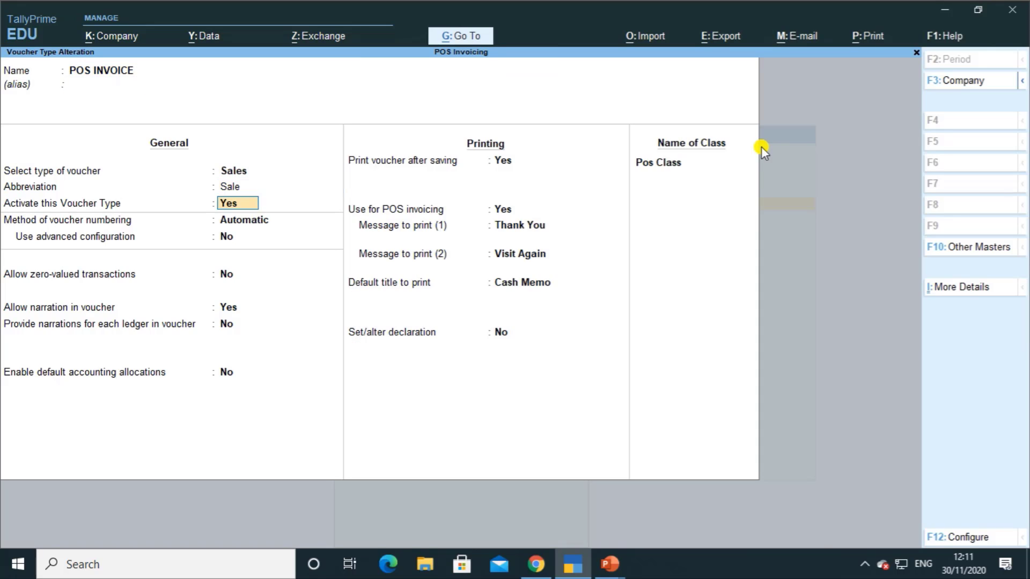
key("Return")
key("Return")
key("Return")
key("Return")
key("Return")
key("Return")
key("Return")
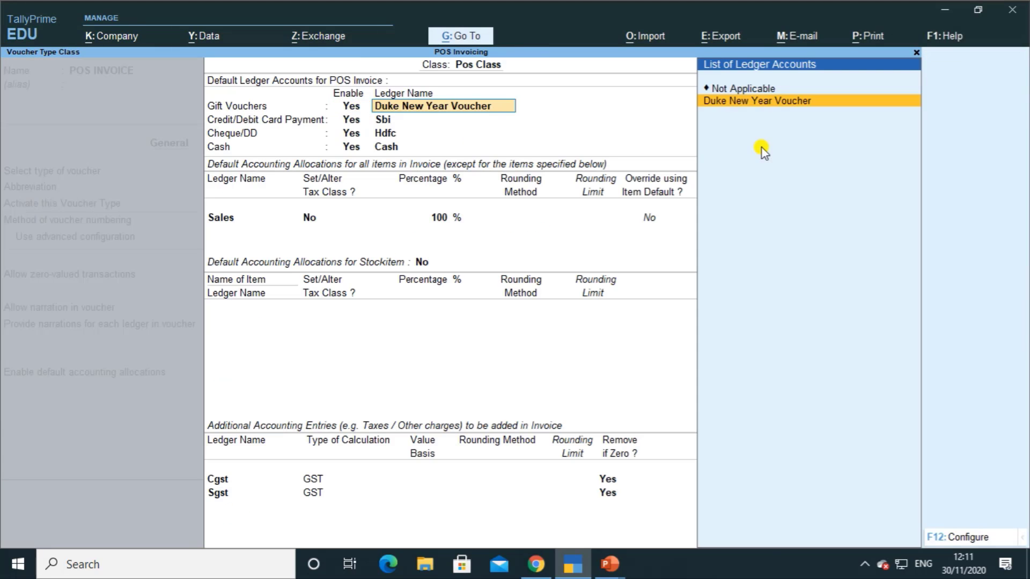
key("Return")
key("Return")
key("Return")
key("Return")
key("Return")
key("Return")
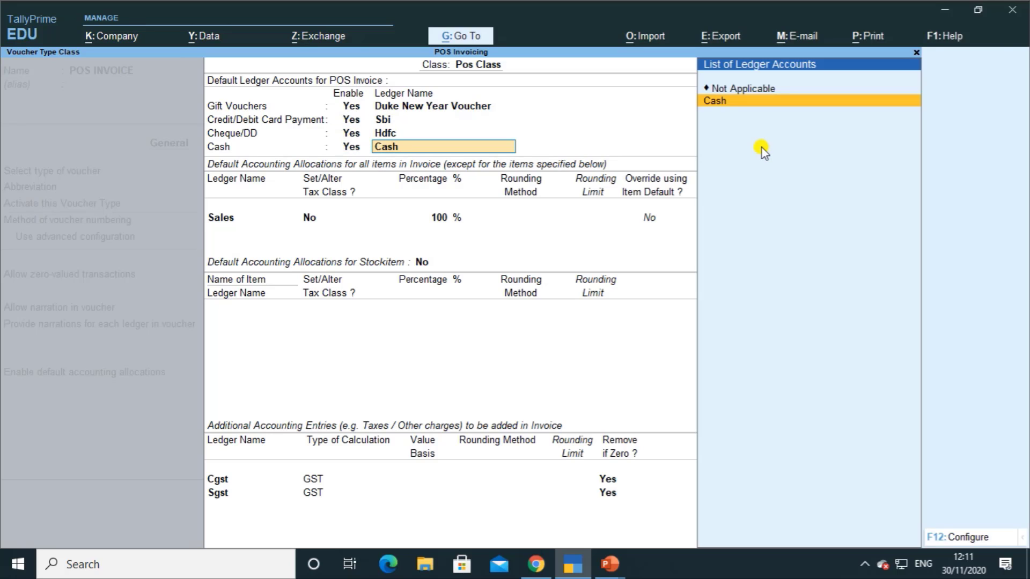
key("Return")
key("Return")
key("Return")
key("Return")
key("Return")
key("Return")
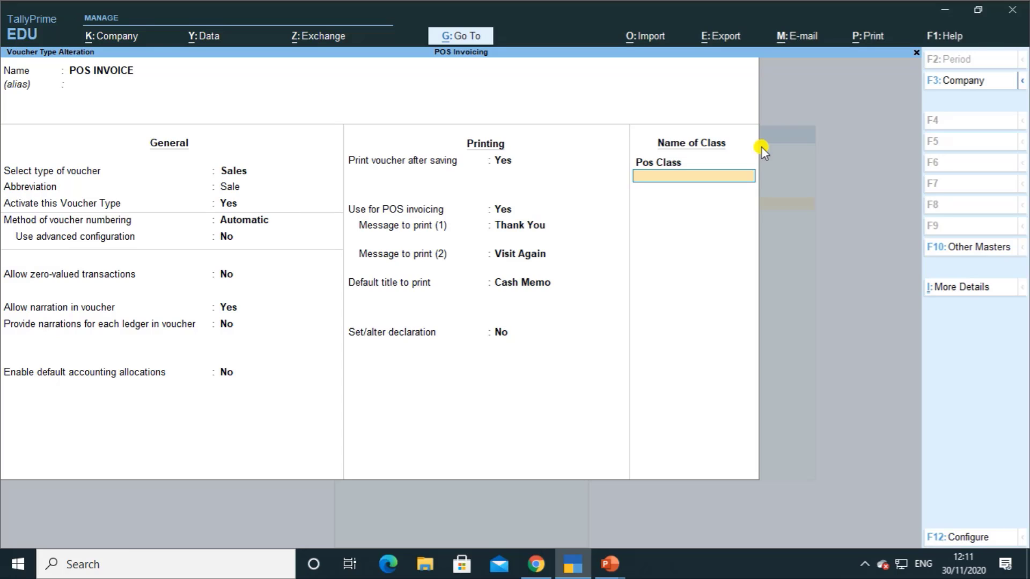
Step: Add class 'Pos Class with Discount' with Duke New Year Voucher as the gift voucher ledger
type("Pos Class with Discount")
key("Return")
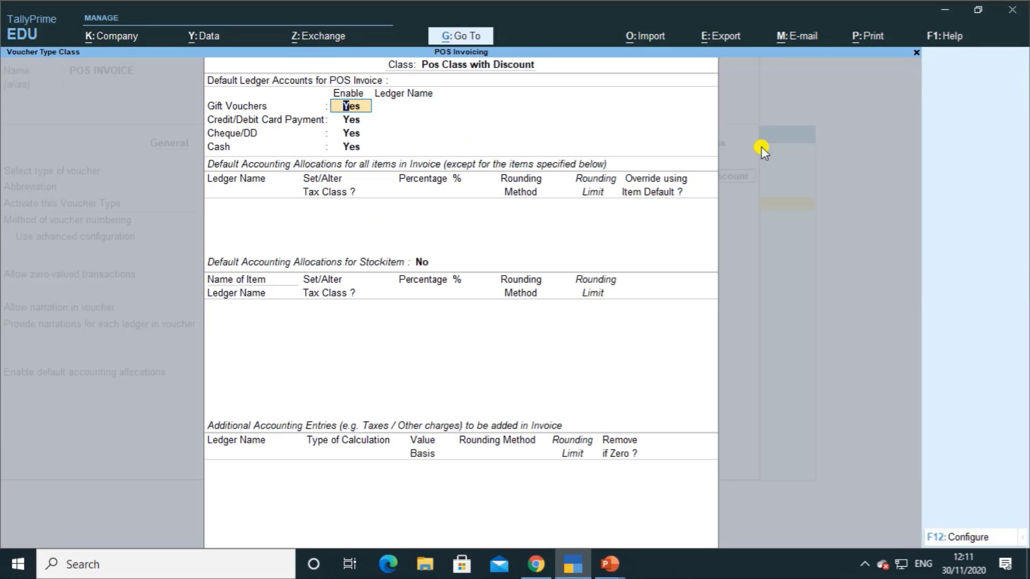
key("Return")
key("Down")
key("Return")
Step: Set Sbi for cards, Hdfc for cheques, Cash for cash, and Sales at 100%
key("Return")
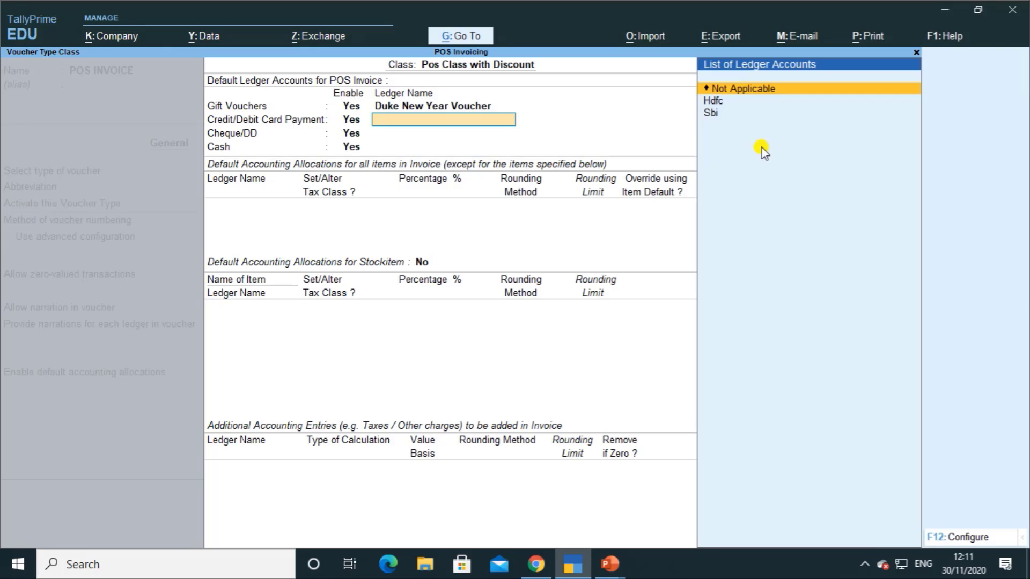
key("Down")
key("Return")
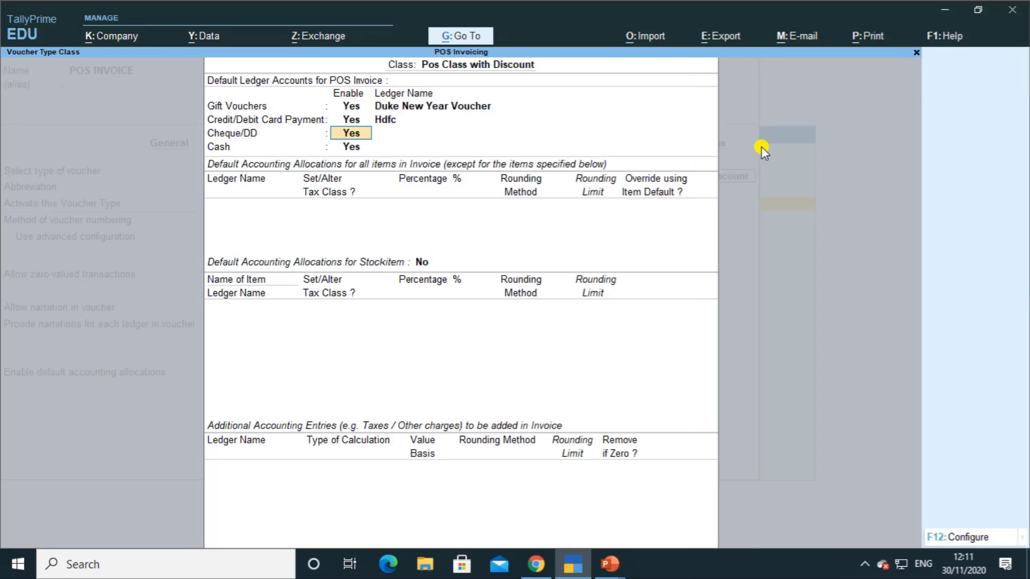
key("BackSpace")
key("Down")
key("Return")
key("Return")
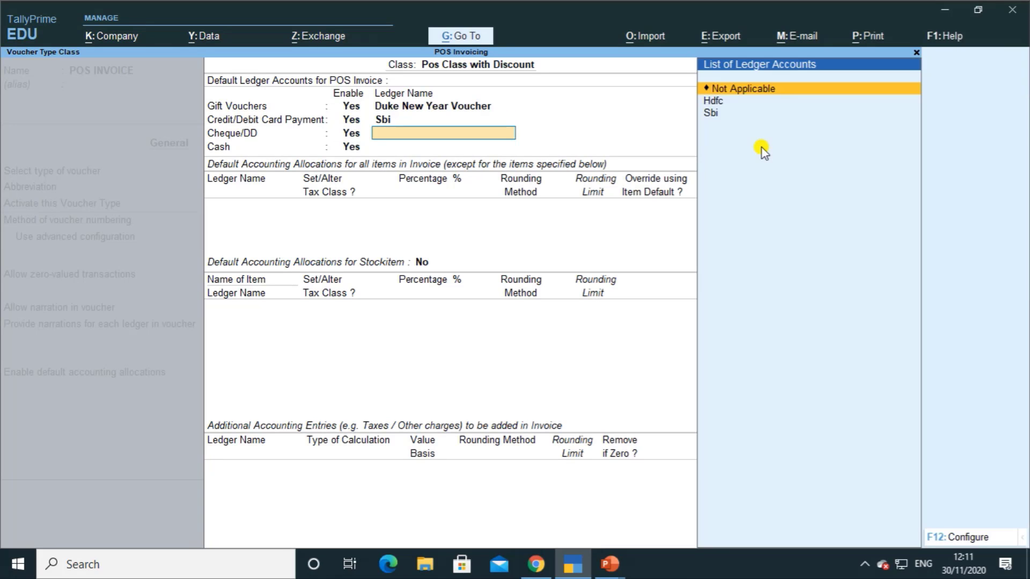
key("Down")
key("Return")
key("Return")
key("Down")
key("Return")
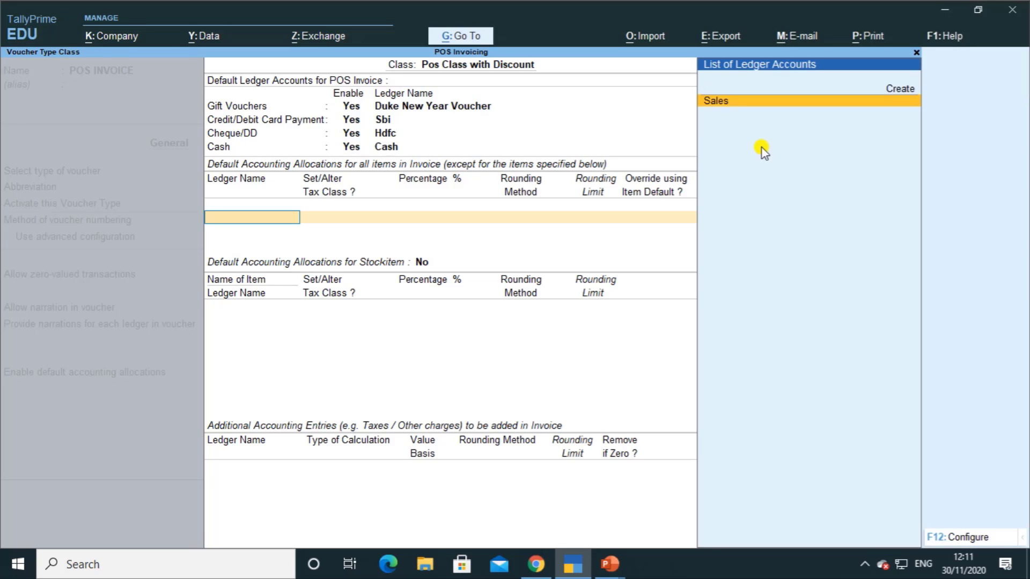
key("Return")
key("Return")
key("Return")
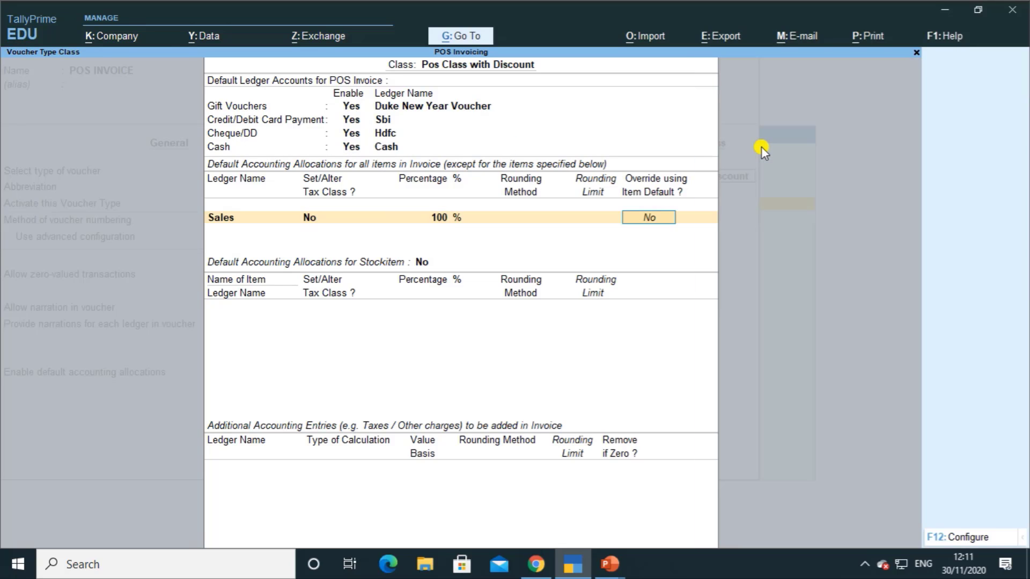
key("Return")
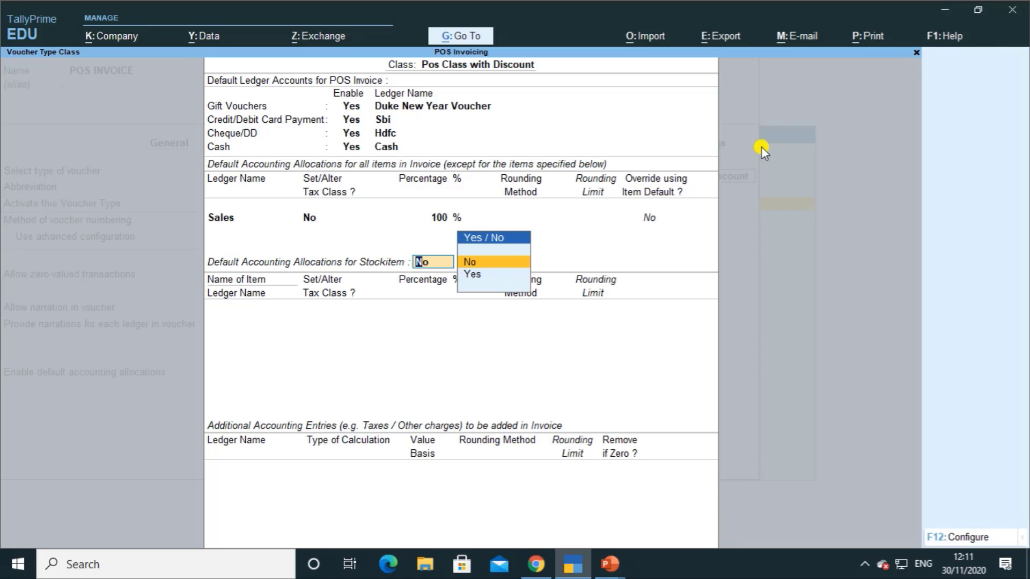
key("Return")
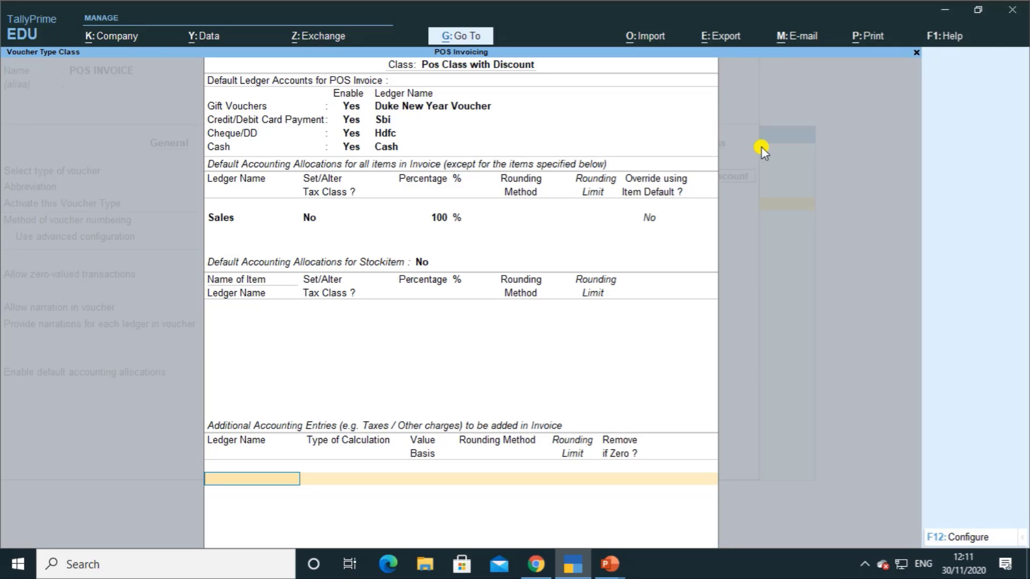
Step: Create a new ledger named Discount Allowed under Indirect Expenses
key("alt+c")
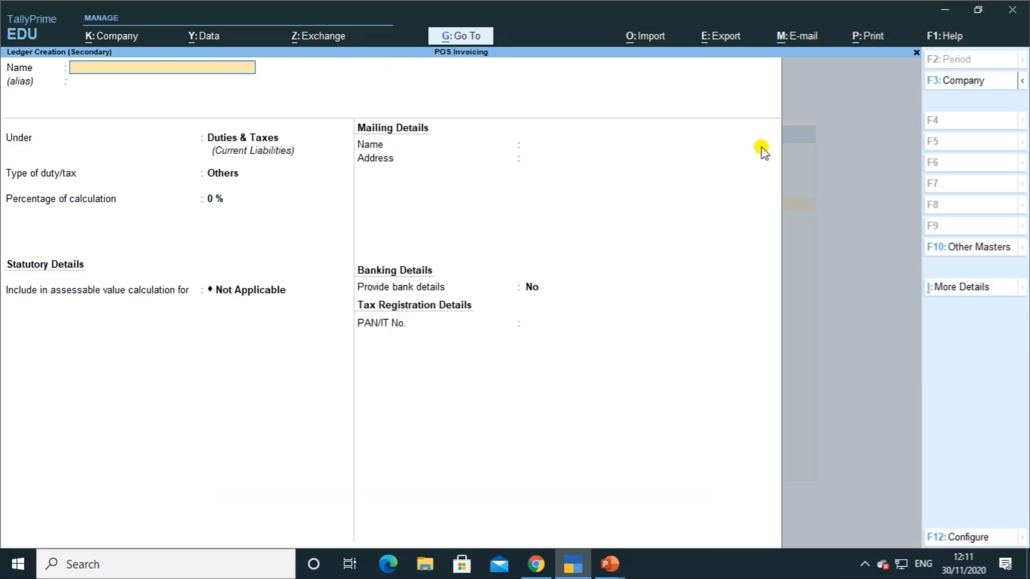
type("Discount Allowed")
key("Return")
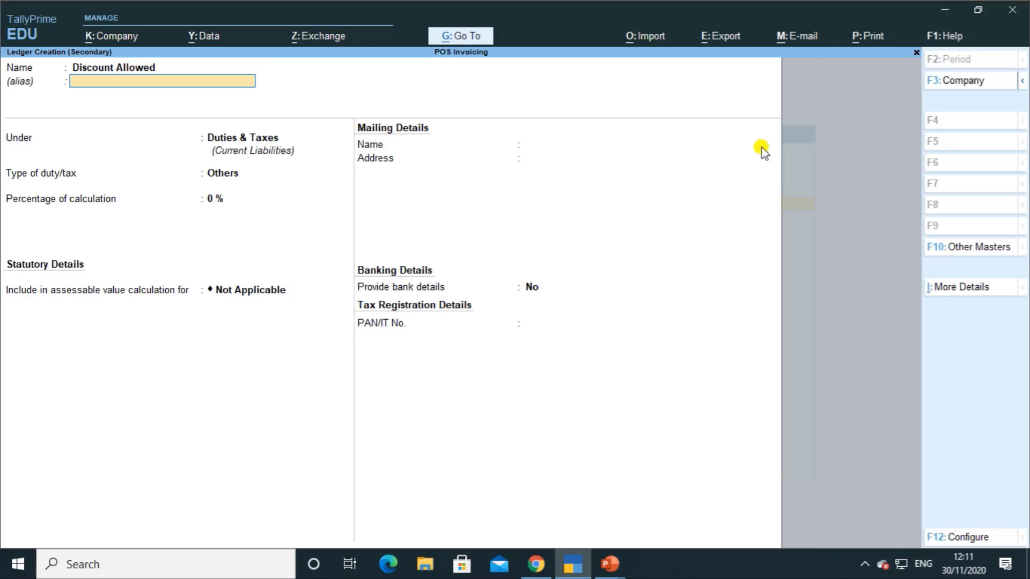
key("Return")
type("in")
key("Down")
key("Down")
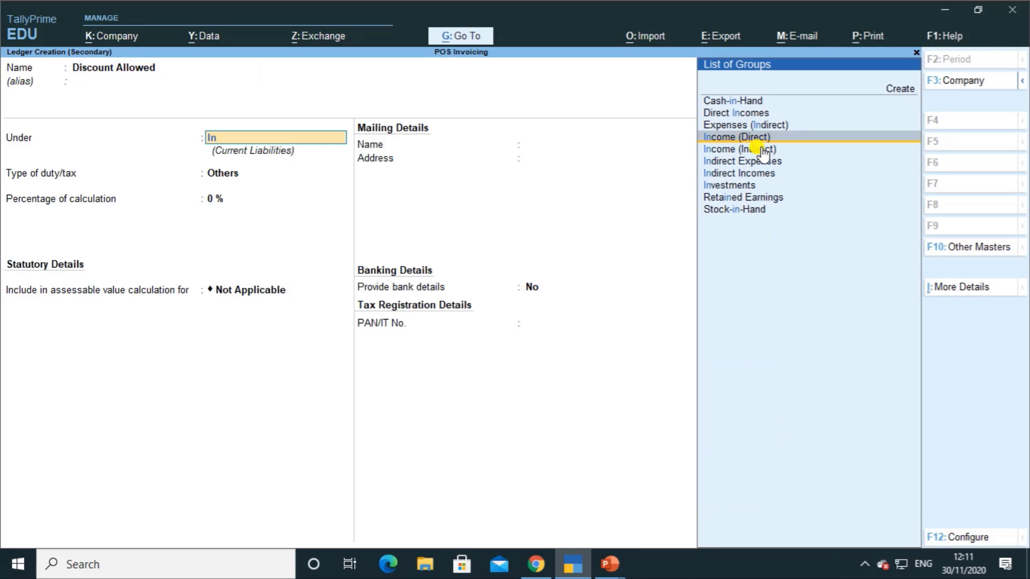
key("Return")
Step: Set the ledger's type and GST applicability to Not Applicable
key("BackSpace")
key("Return")
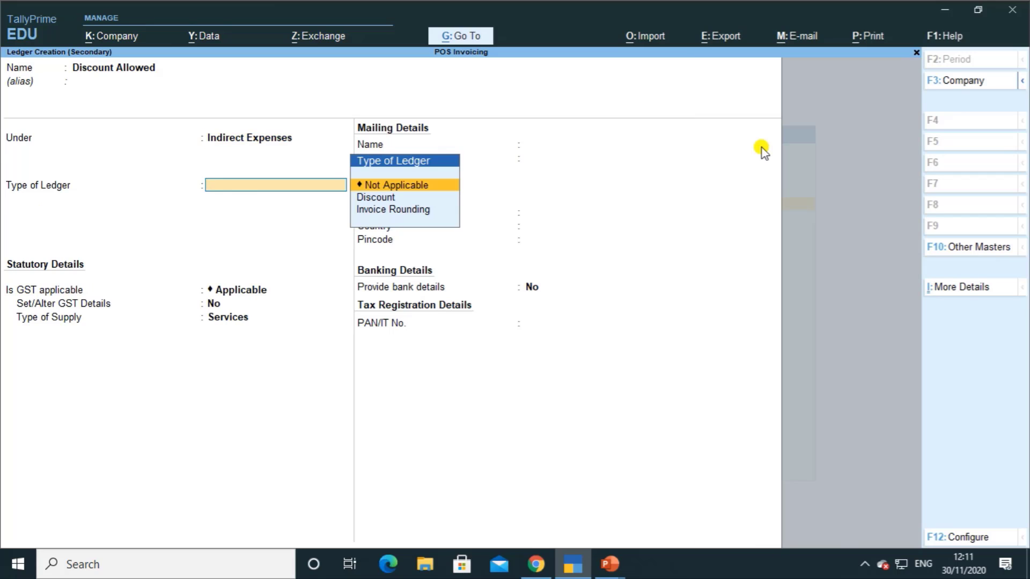
key("Return")
key("Return")
key("BackSpace")
key("Down")
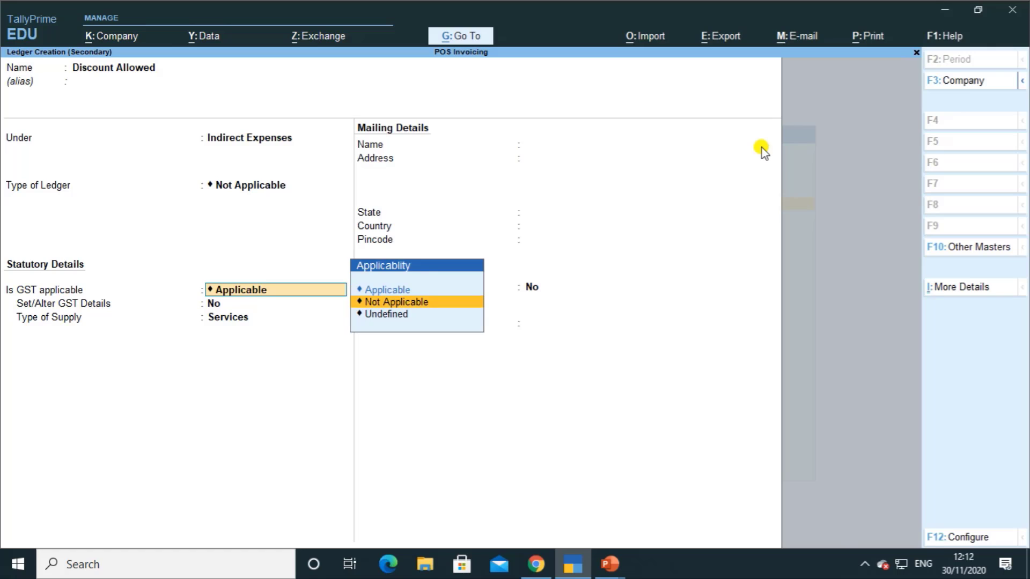
key("Return")
key("Return")
key("Return")
key("Return")
key("Return")
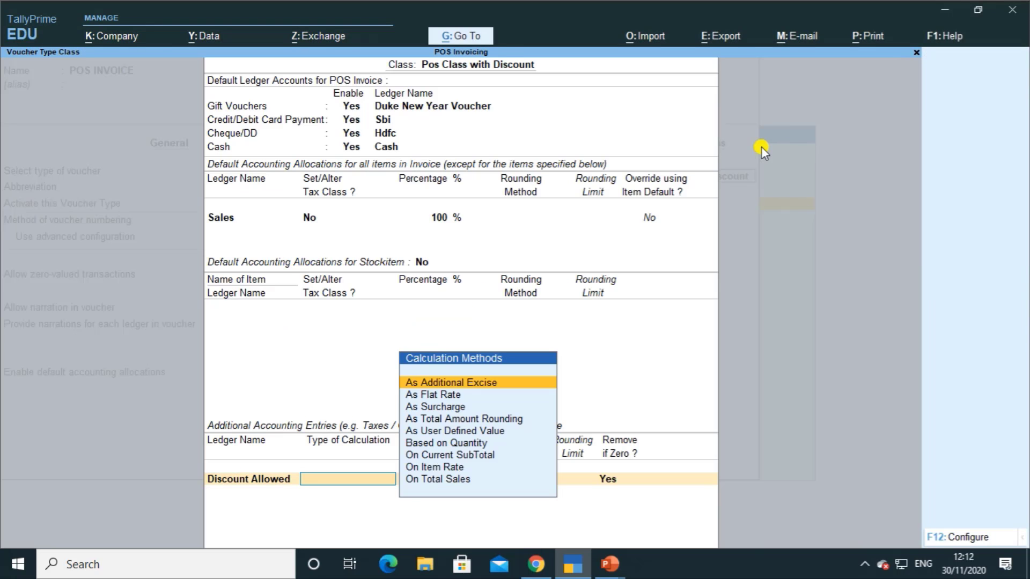
Step: Make Discount Allowed apply -5% On Total Sales with Normal Rounding
key("Down")
key("Down")
key("Down")
key("Down")
key("Down")
key("Down")
key("Down")
key("Down")
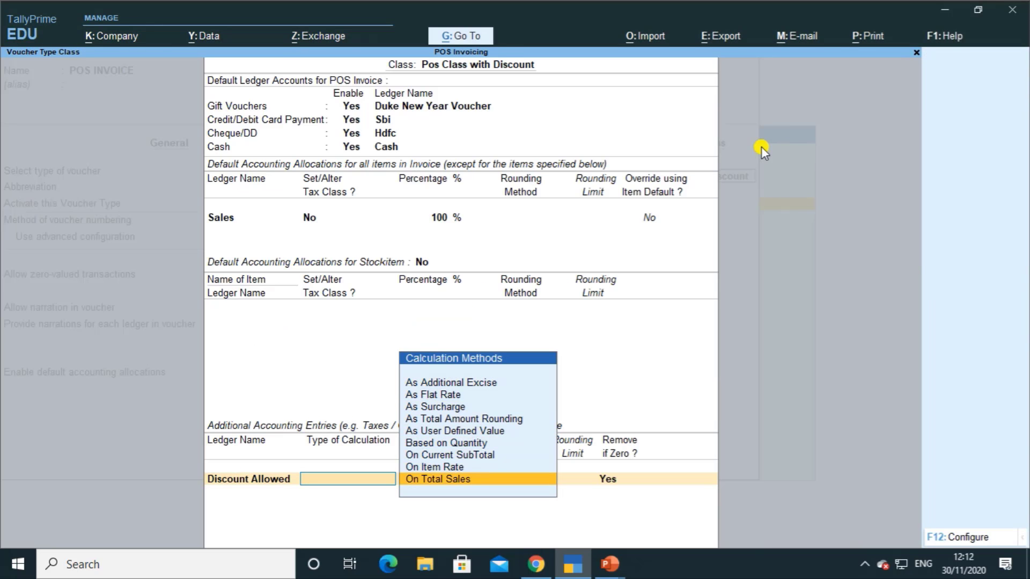
key("Return")
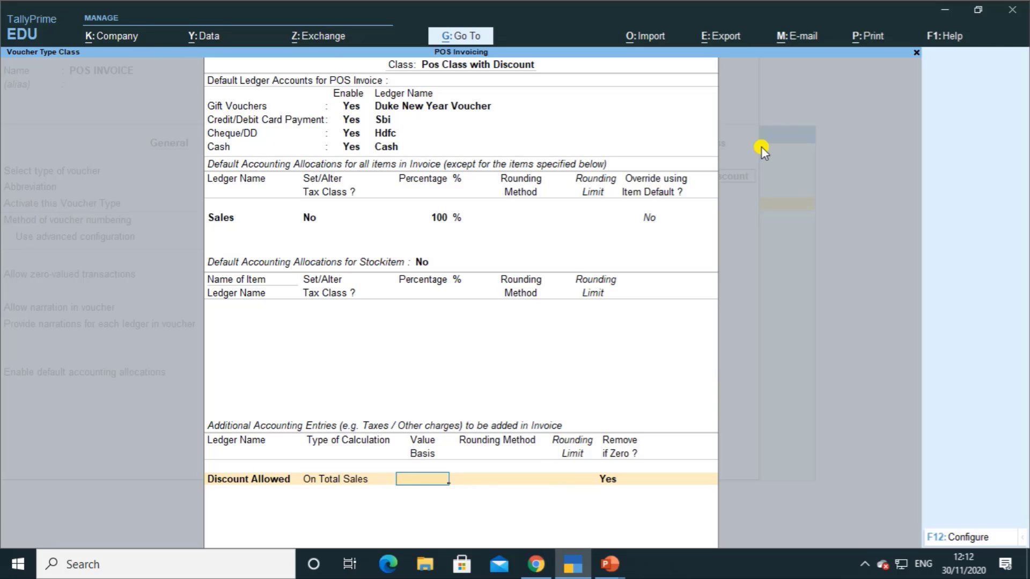
type("-5%")
key("Return")
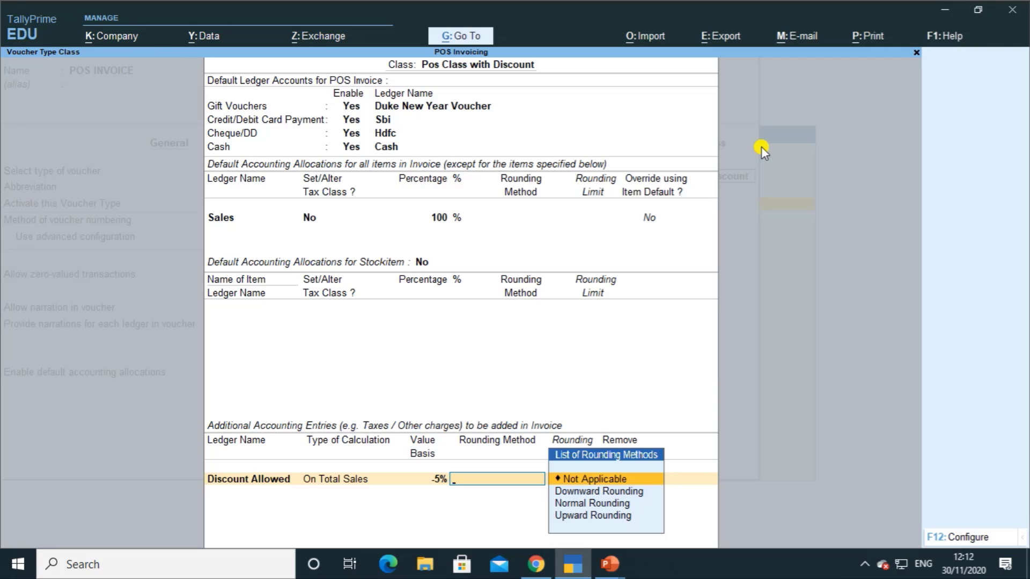
key("Down")
key("Down")
key("Return")
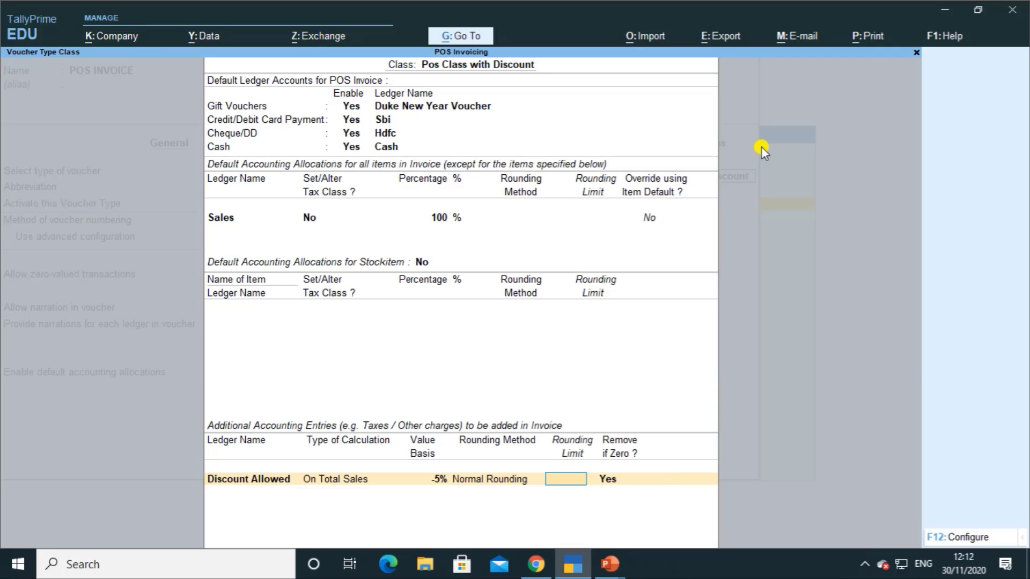
key("Return")
Step: Accept the class and save the altered POS INVOICE voucher type
key("Return")
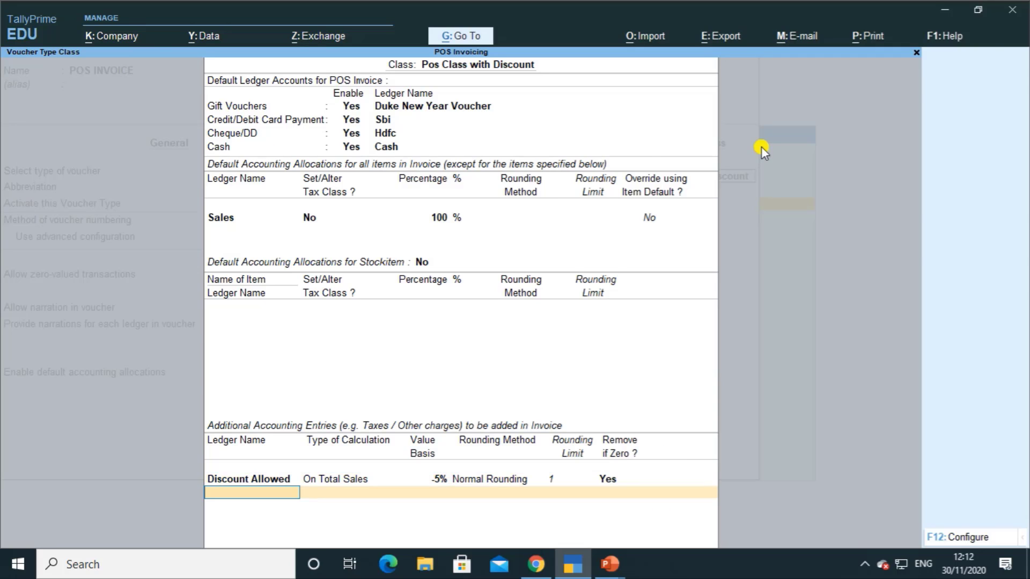
key("Return")
key("Return")
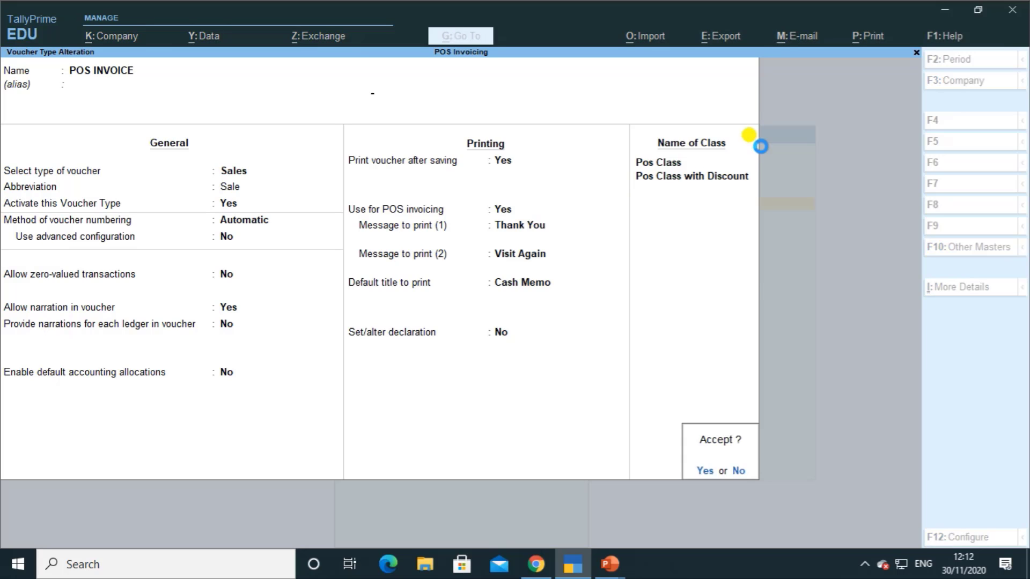
key("Return")
key("Escape")
key("Escape")
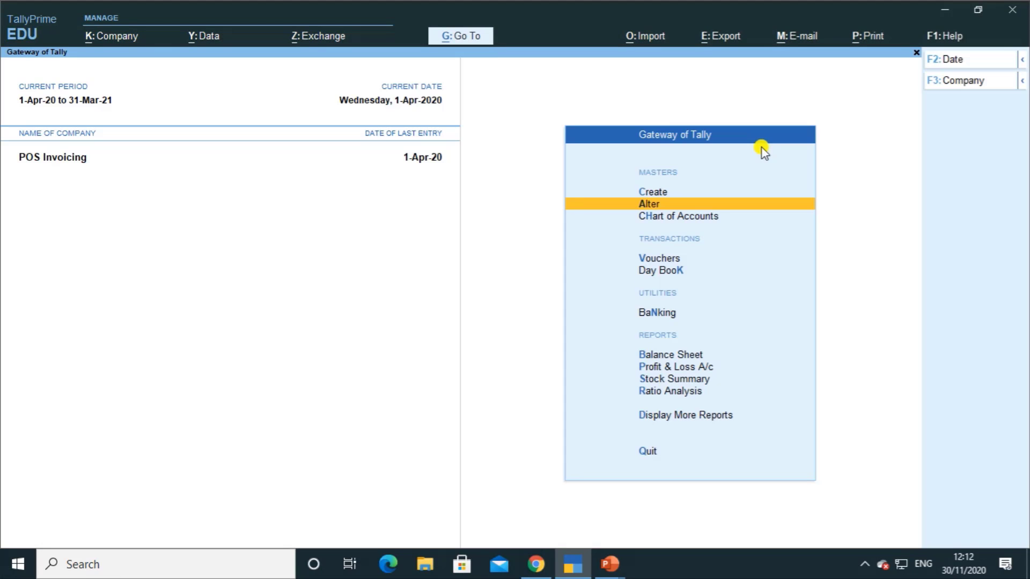
Step: Start POS INVOICE No. 3 using Pos Class with Discount, party Not Applicable
key("Down")
key("Down")
key("Return")
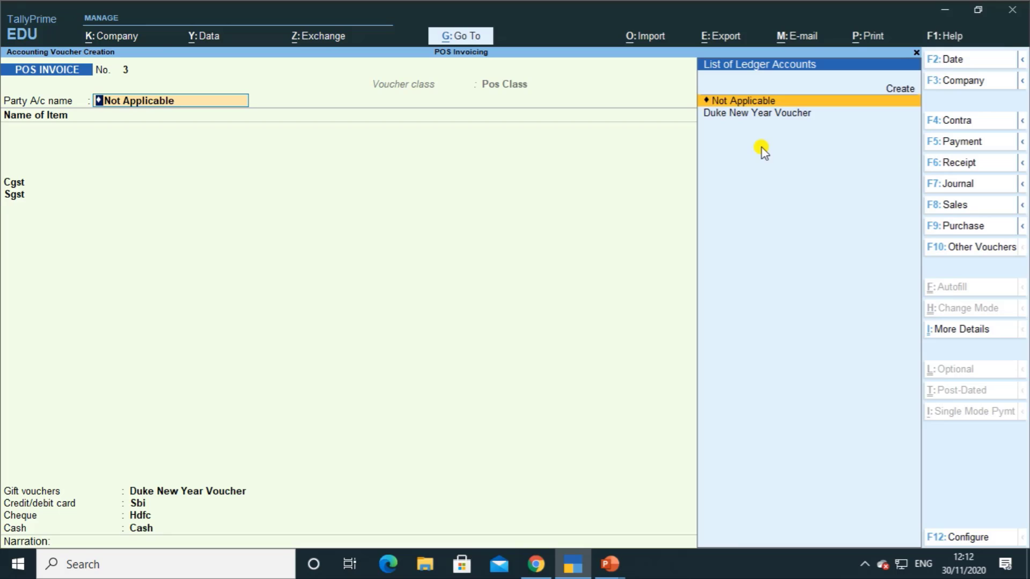
key("BackSpace")
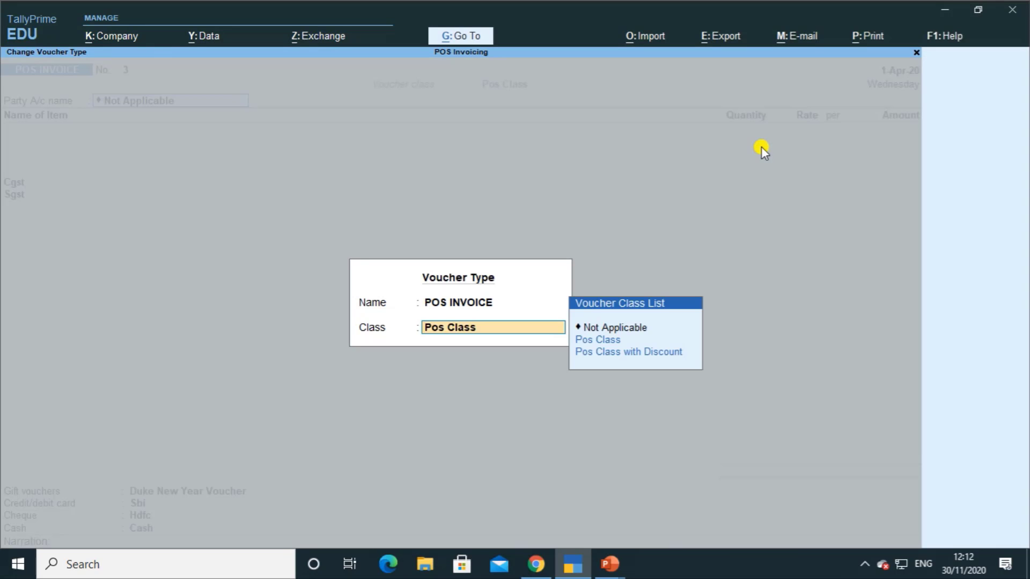
key("Down")
key("Down")
key("Return")
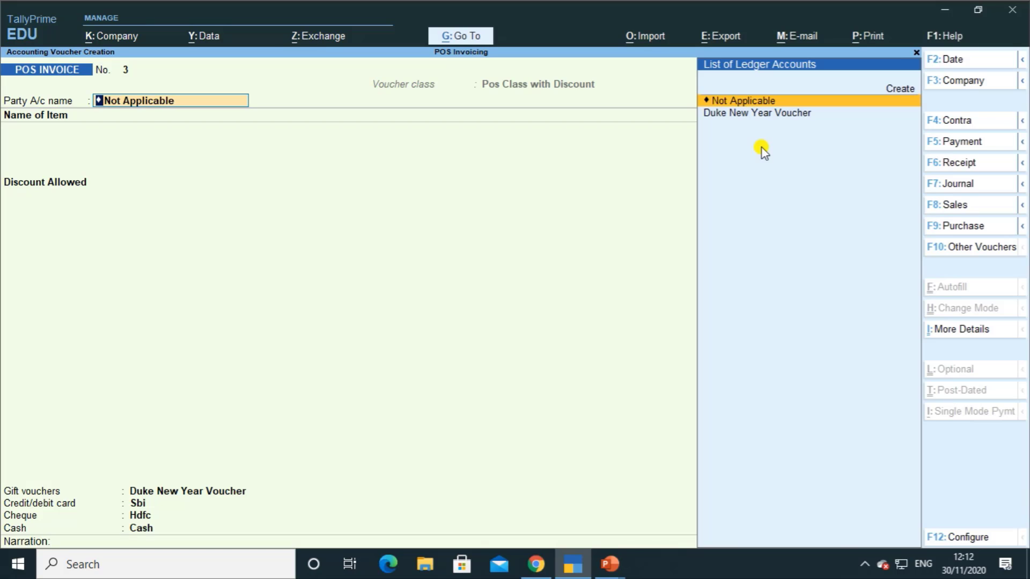
key("Return")
key("Return")
key("Return")
key("Return")
key("Return")
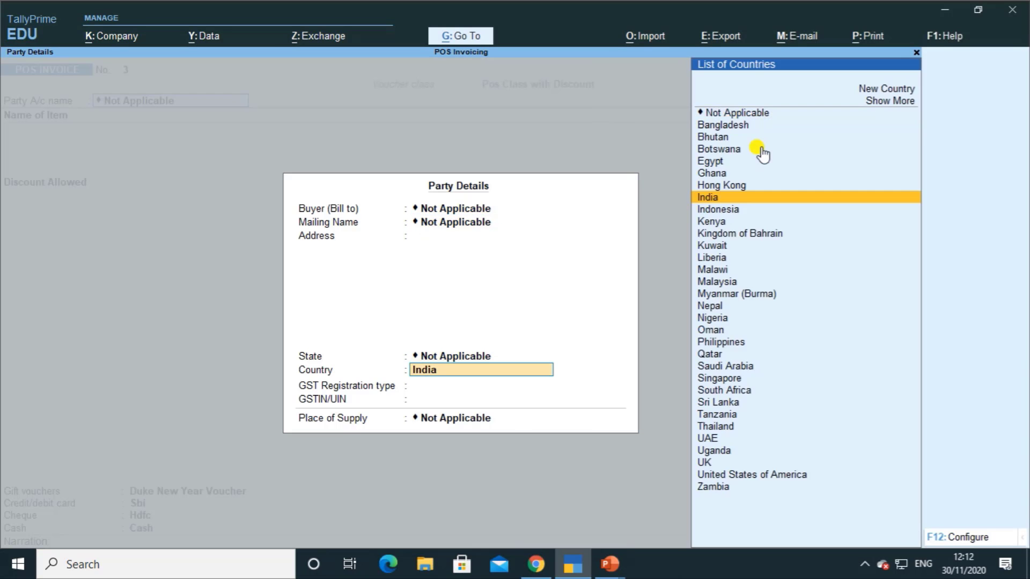
key("Return")
key("Return")
key("Return")
key("Return")
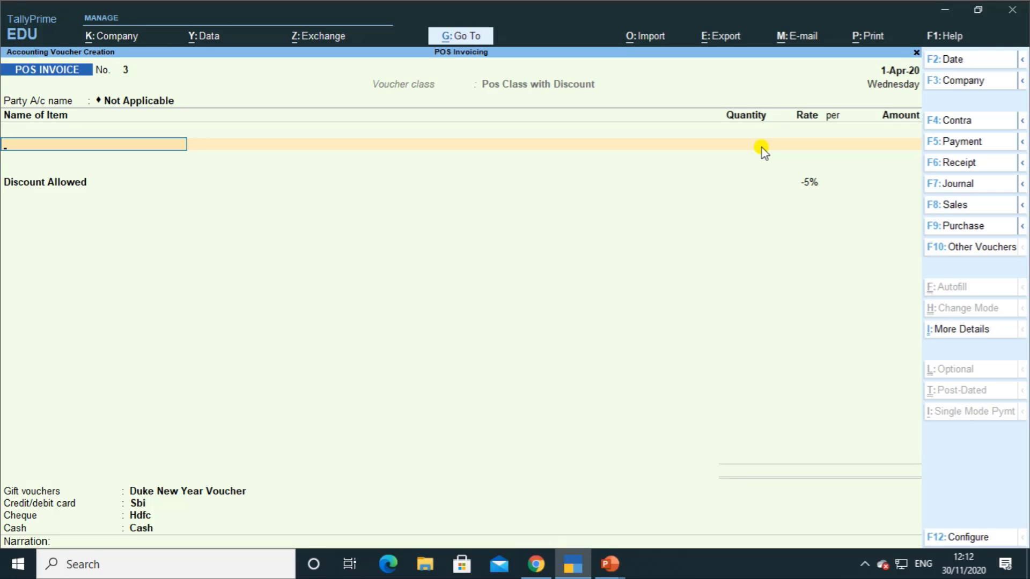
Step: Bill one Shirt and take 200.00 by gift voucher
type("S")
key("Return")
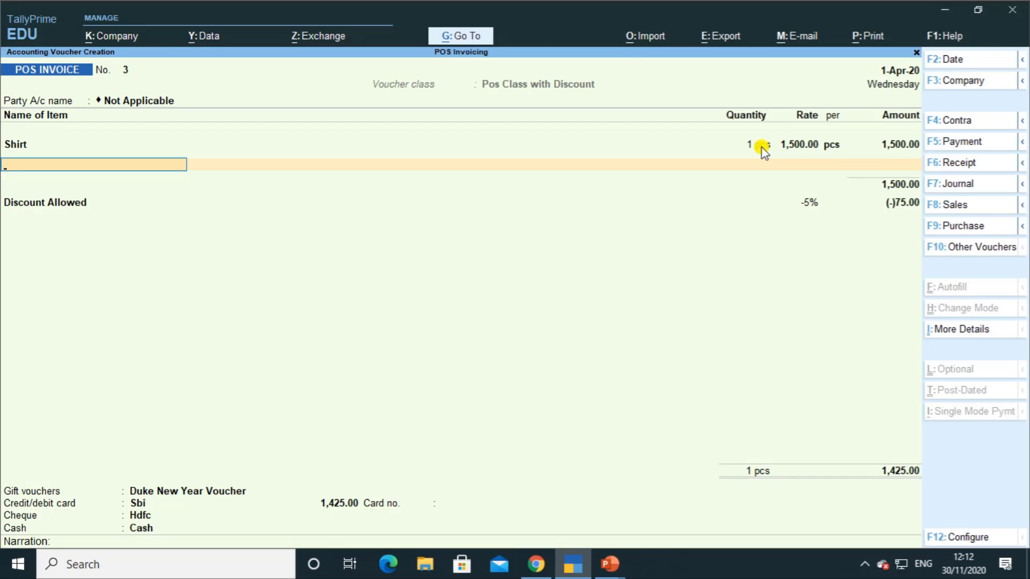
key("Return")
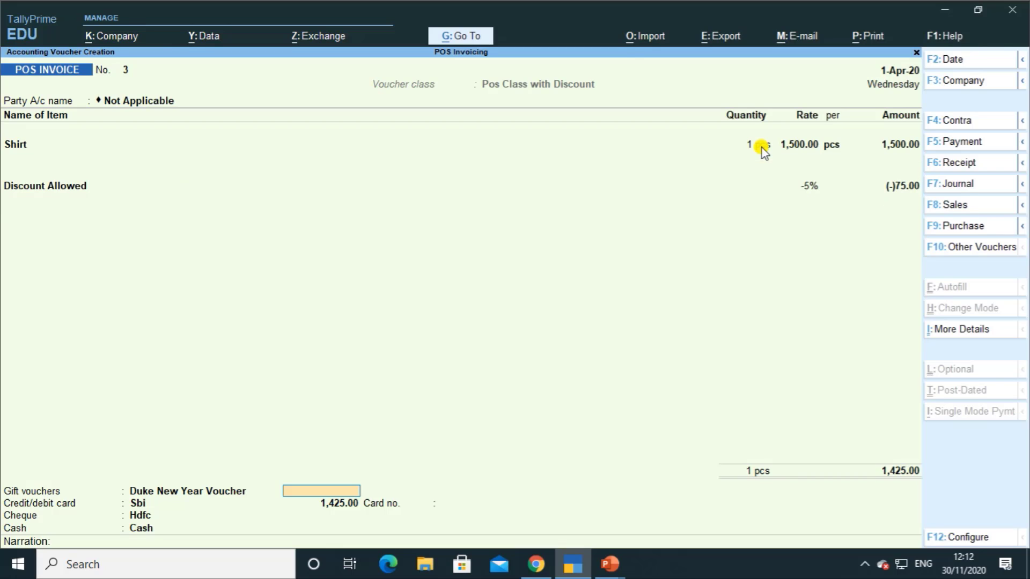
type("200")
key("Return")
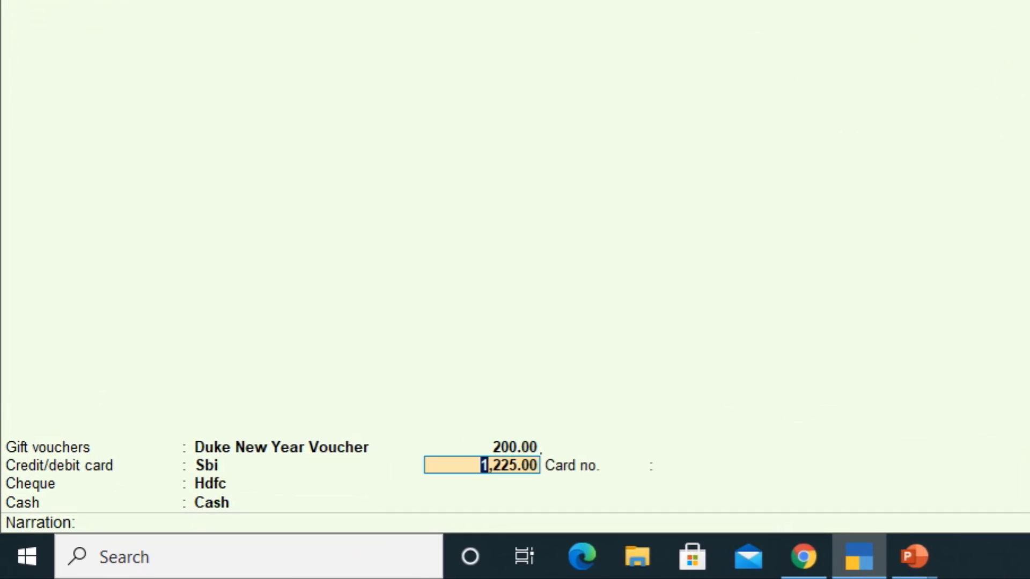
key("Return")
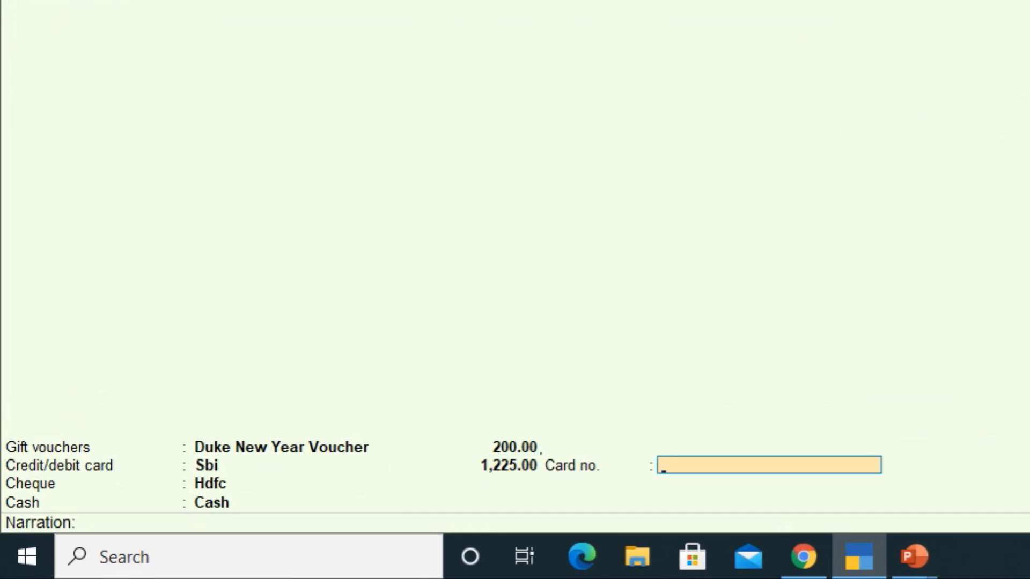
Step: Enter a card number, then clear the card amount so cash covers the rest
type("2242224")
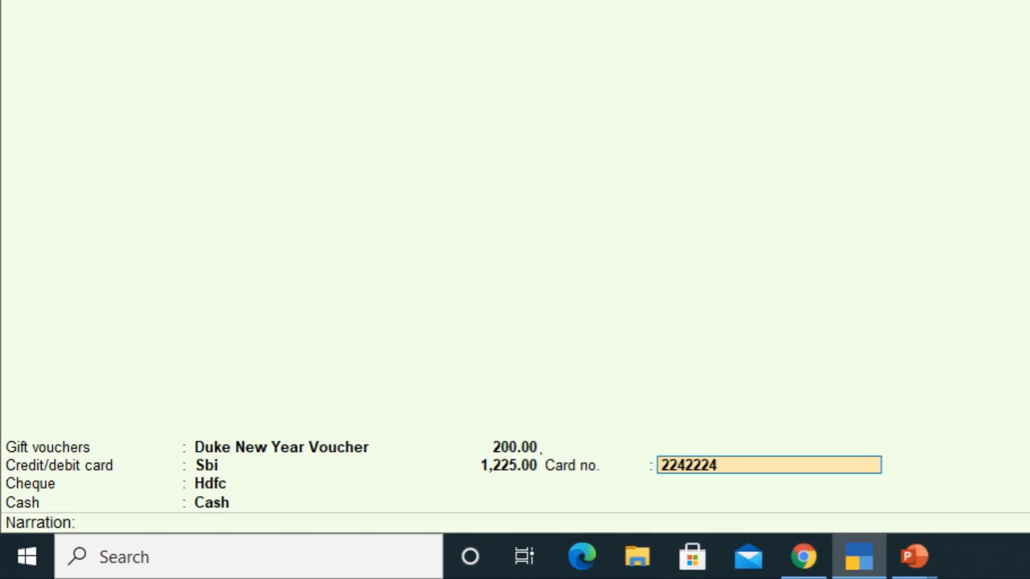
type("2222")
key("Return")
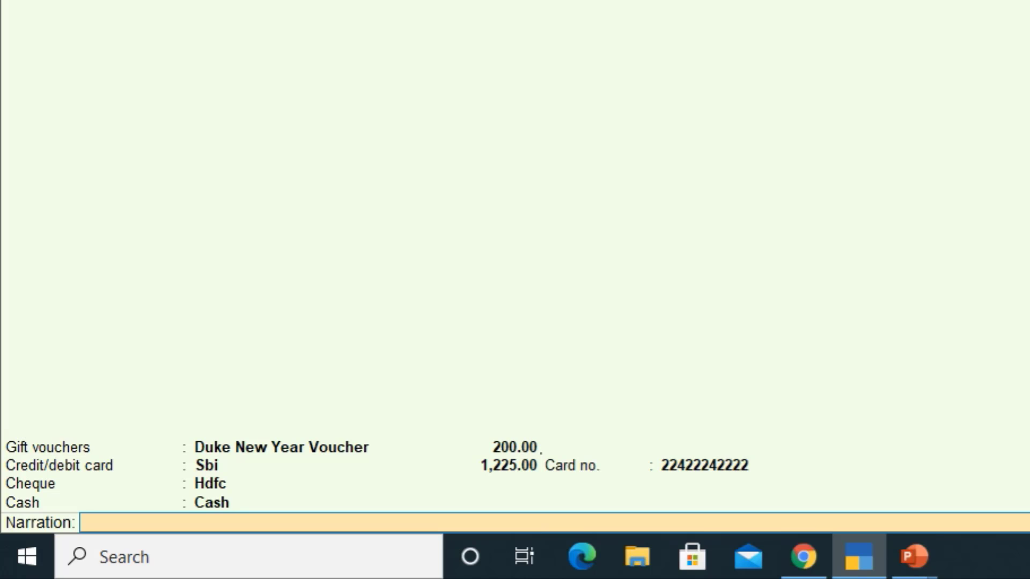
key("BackSpace")
key("BackSpace")
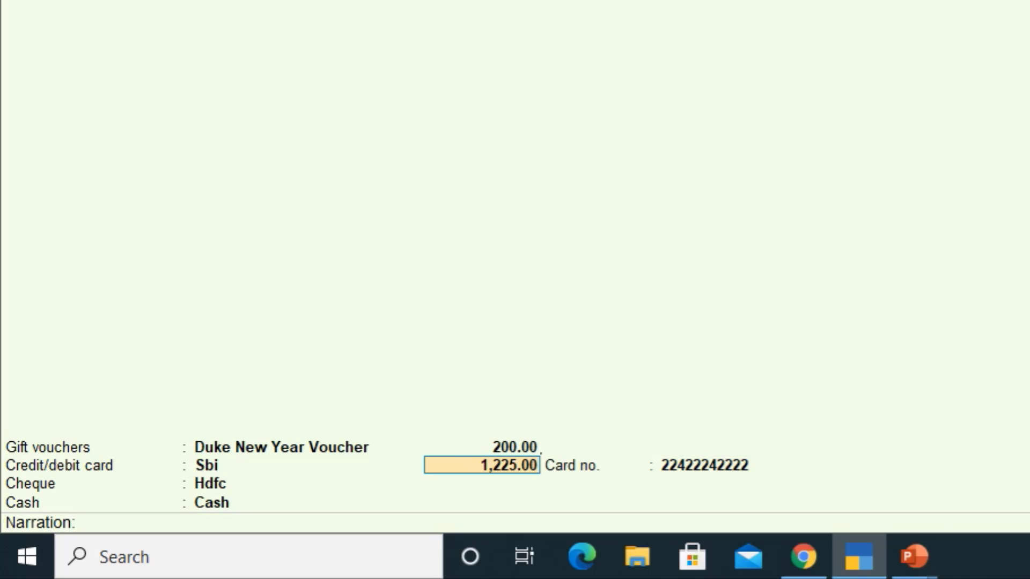
key("BackSpace")
key("Return")
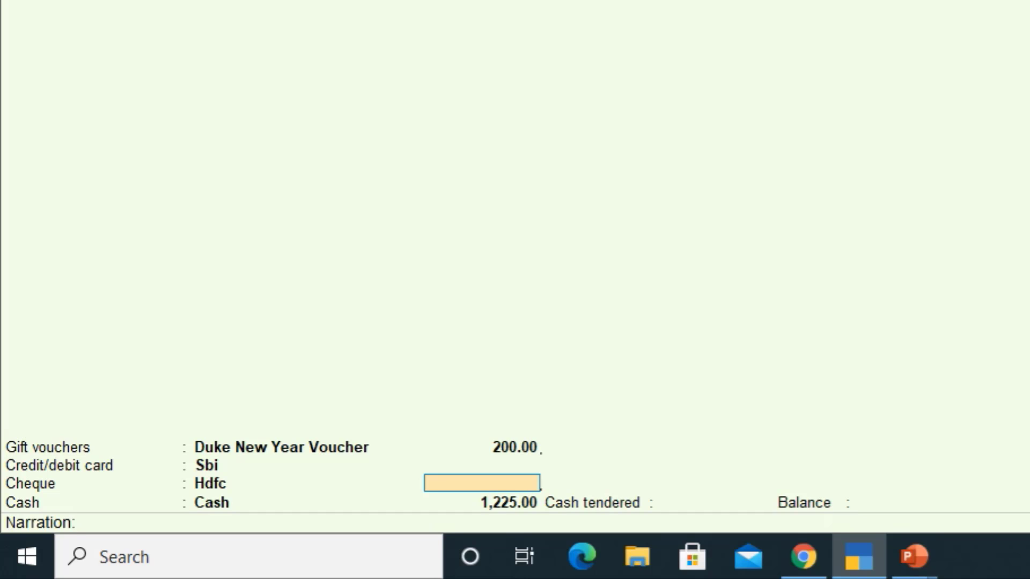
key("Return")
key("Return")
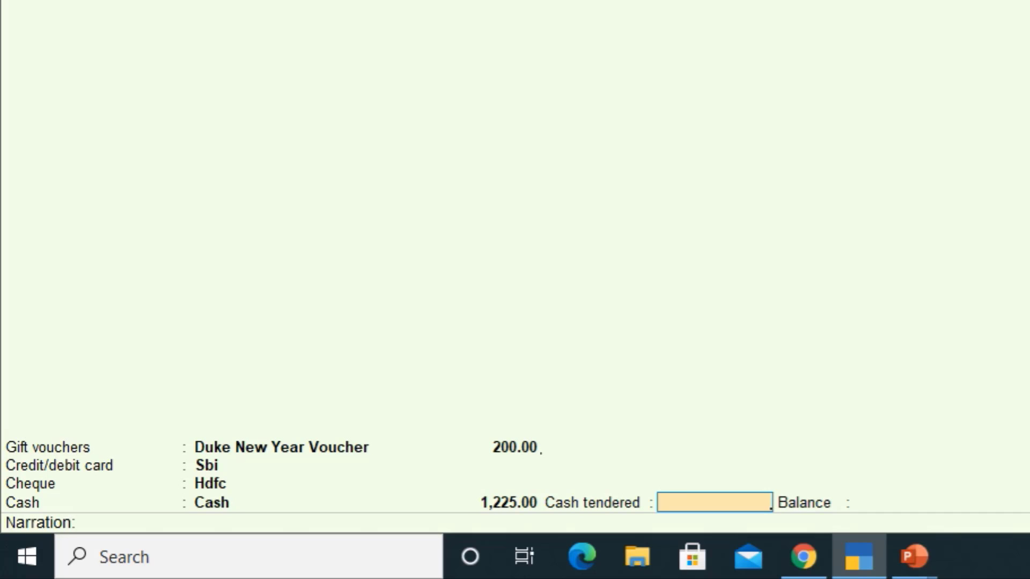
Step: Record 2,000.00 cash tendered, correcting a mistyped 1500, and save invoice No. 3
type("1500")
key("BackSpace")
key("BackSpace")
key("BackSpace")
key("BackSpace")
type("2000")
key("Return")
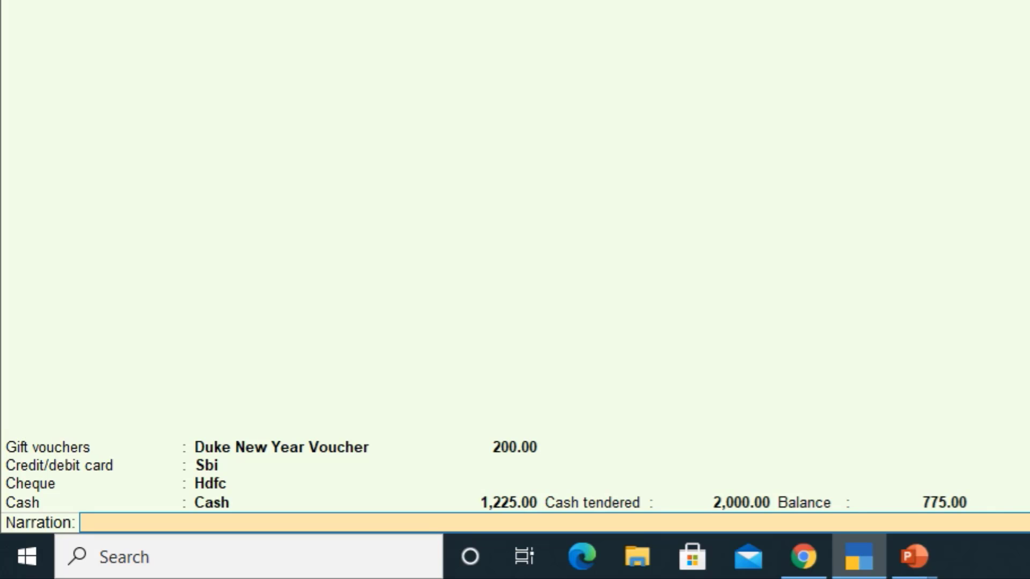
key("Return")
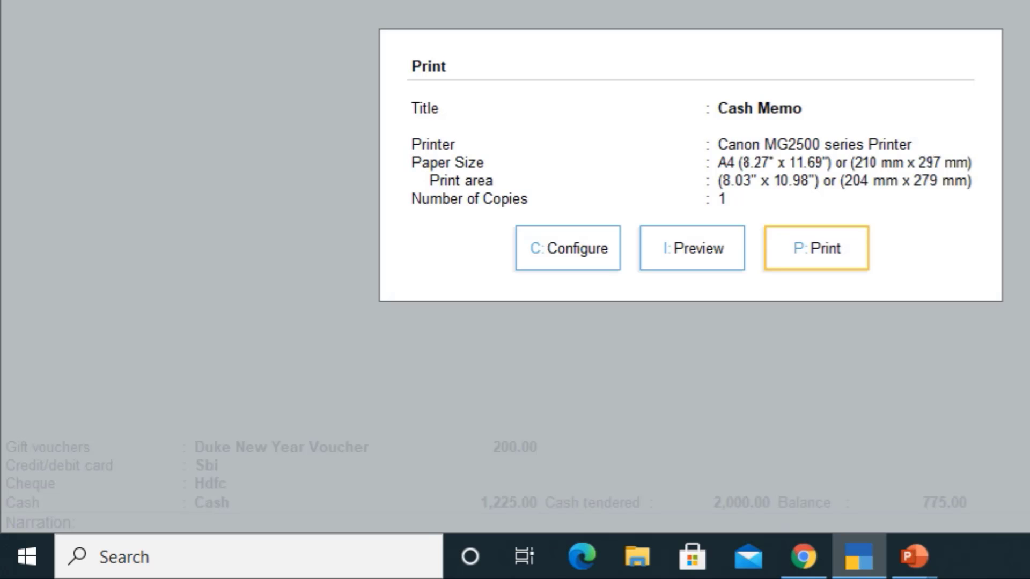
Step: Preview and zoom bill 3's Cash Memo (balance 775.00), then close it for voucher No. 4
key("i")
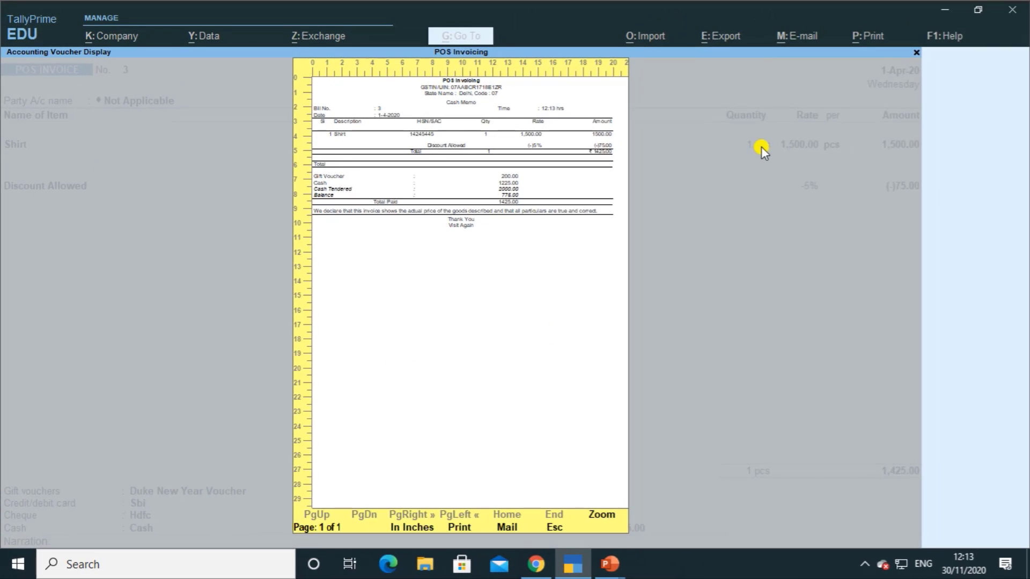
key("Return")
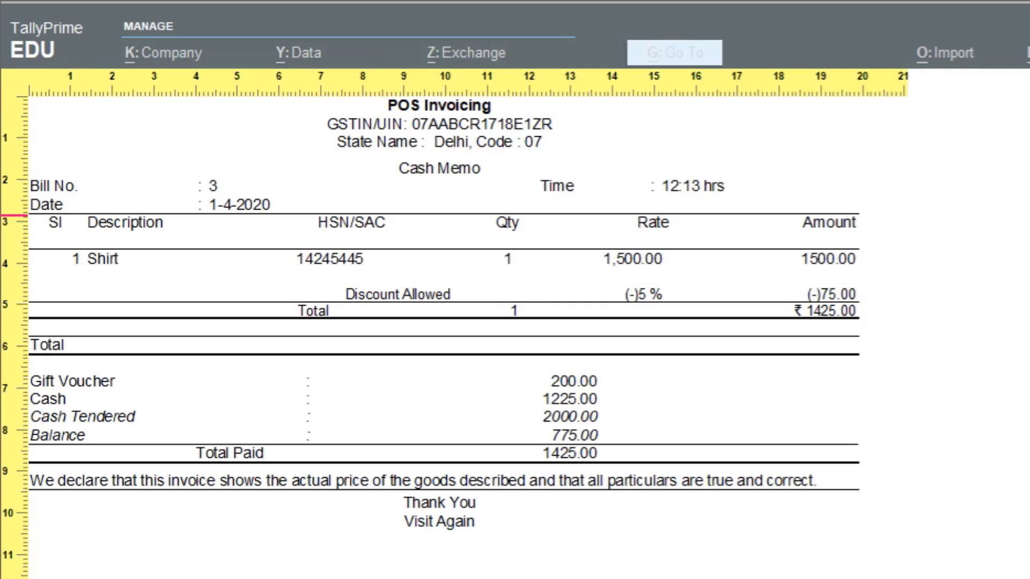
key("Escape")
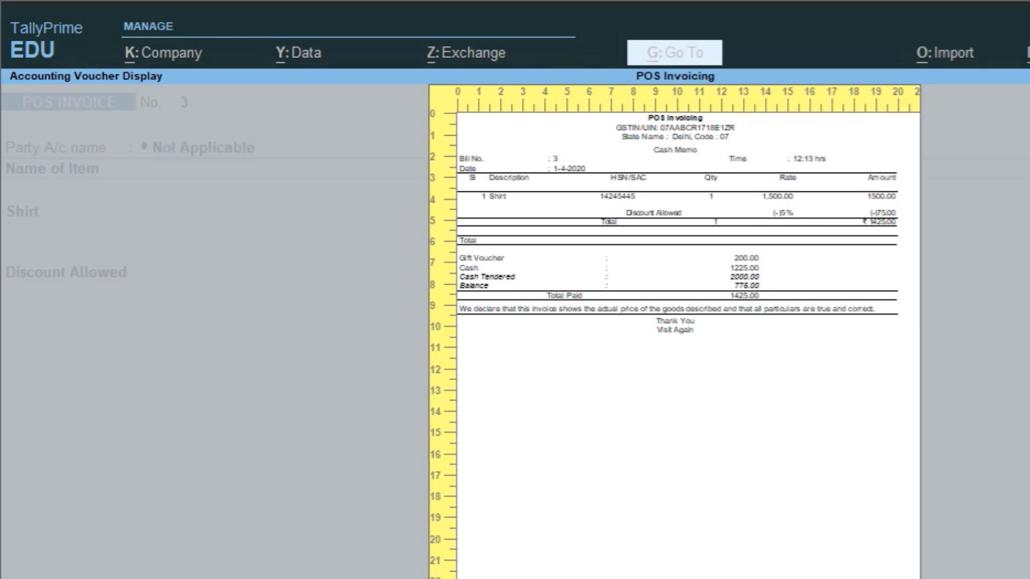
key("Escape")
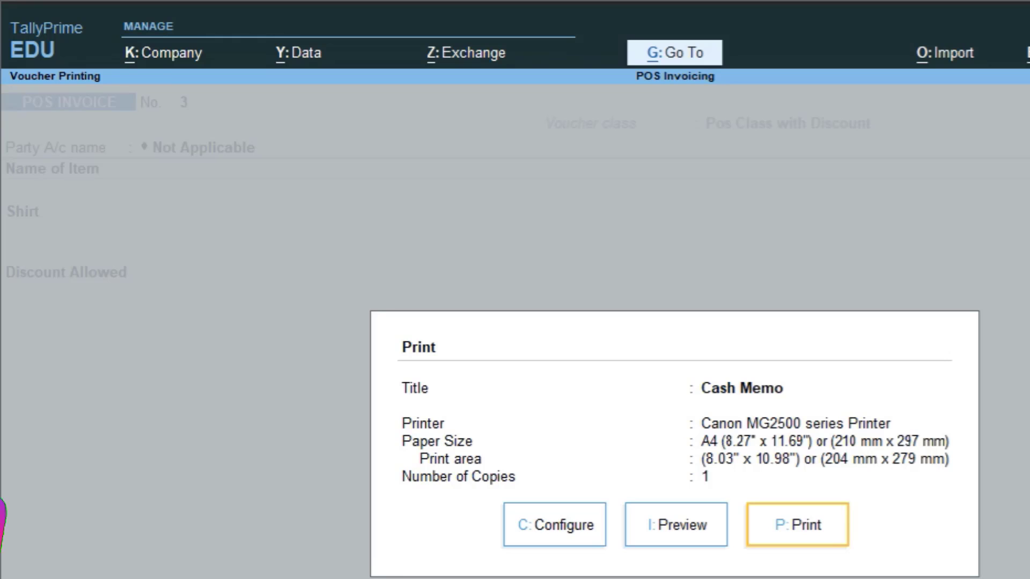
key("Escape")
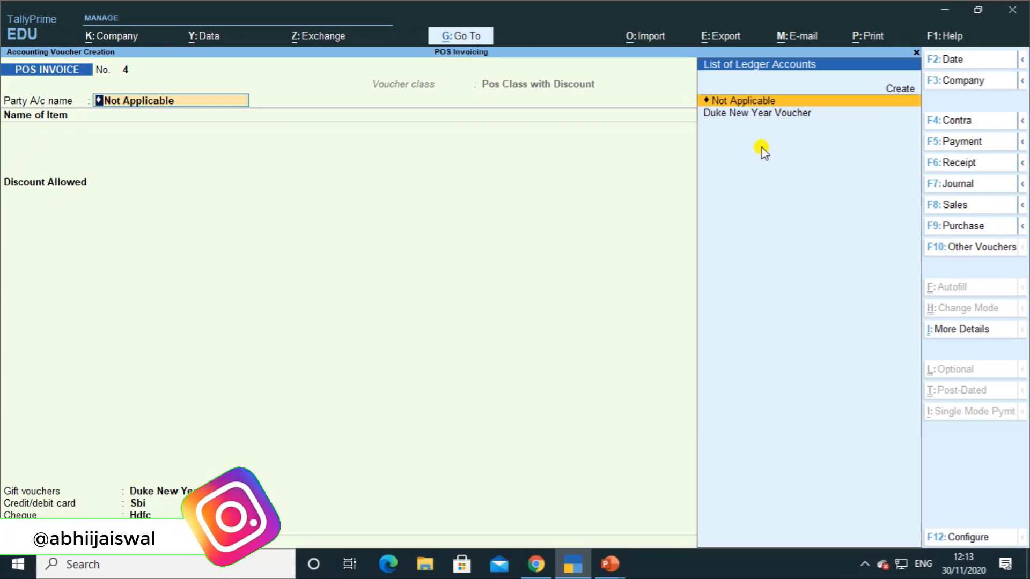